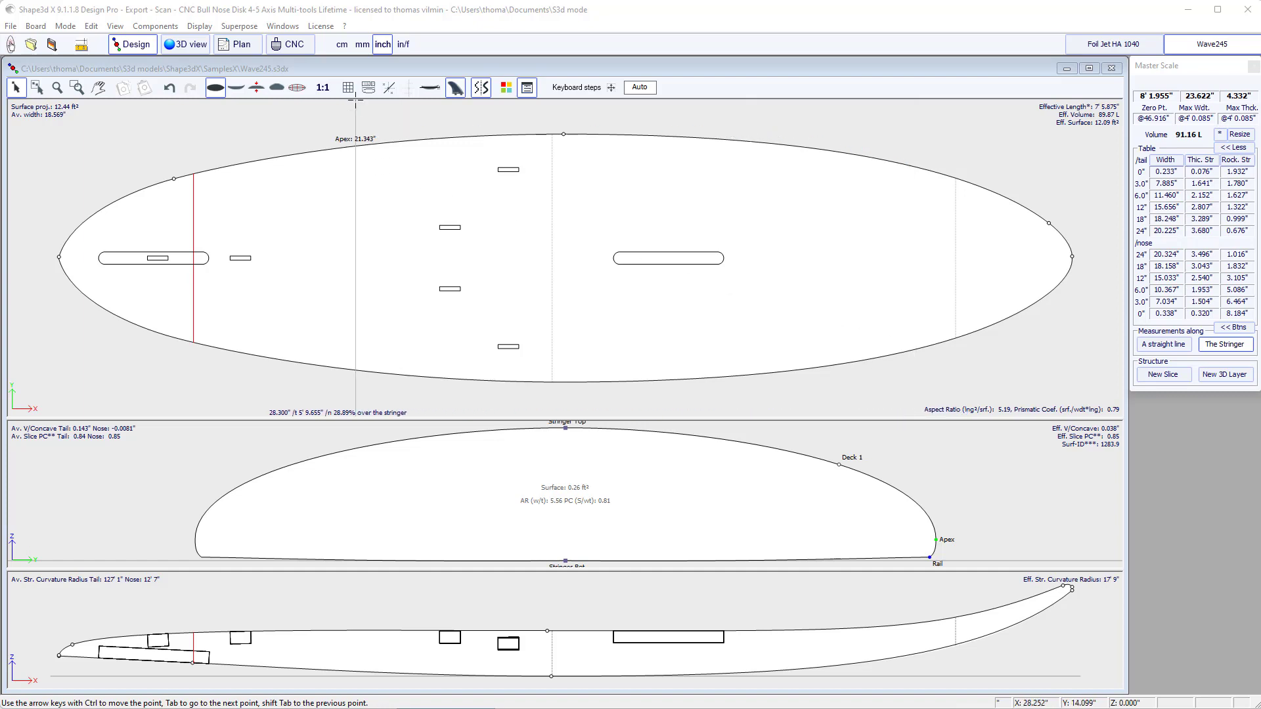
Step: Open the License menu from the menu bar above the Wave245 board plan
{"action": "left_click", "coordinate": [326, 28]}
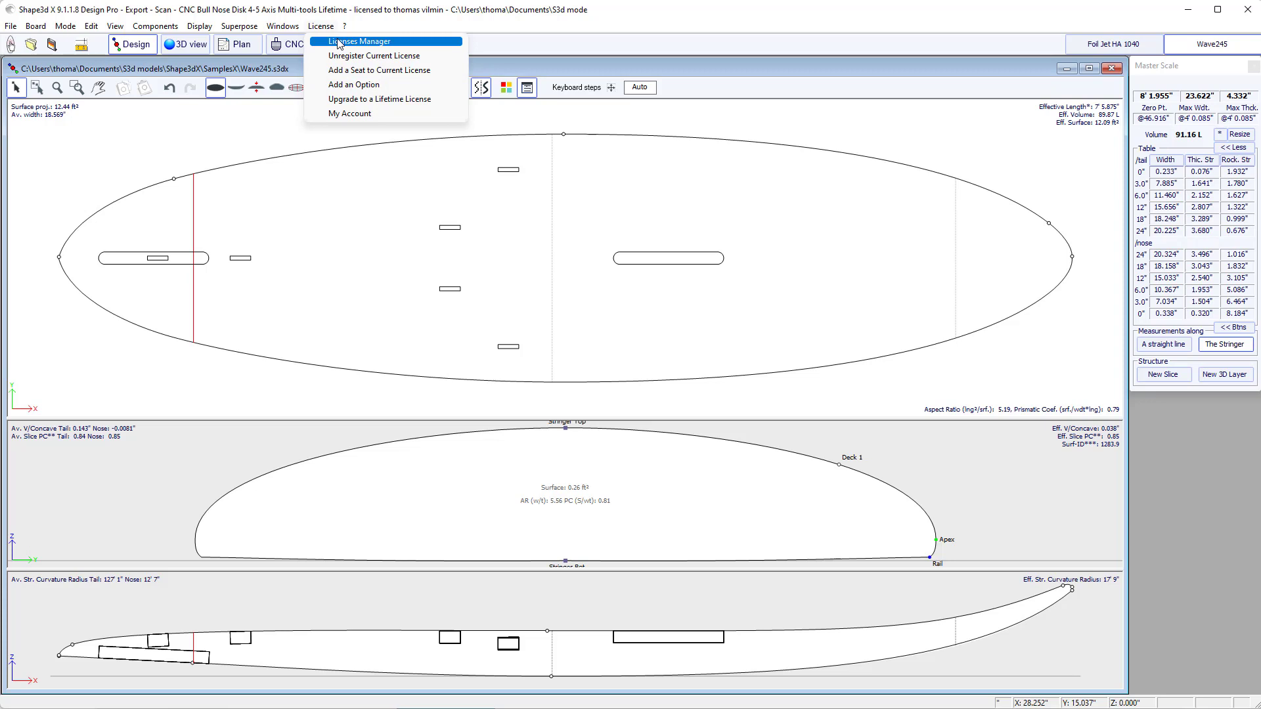
Step: Open the Licenses Manager and log in with the account password
{"action": "left_click", "coordinate": [340, 44]}
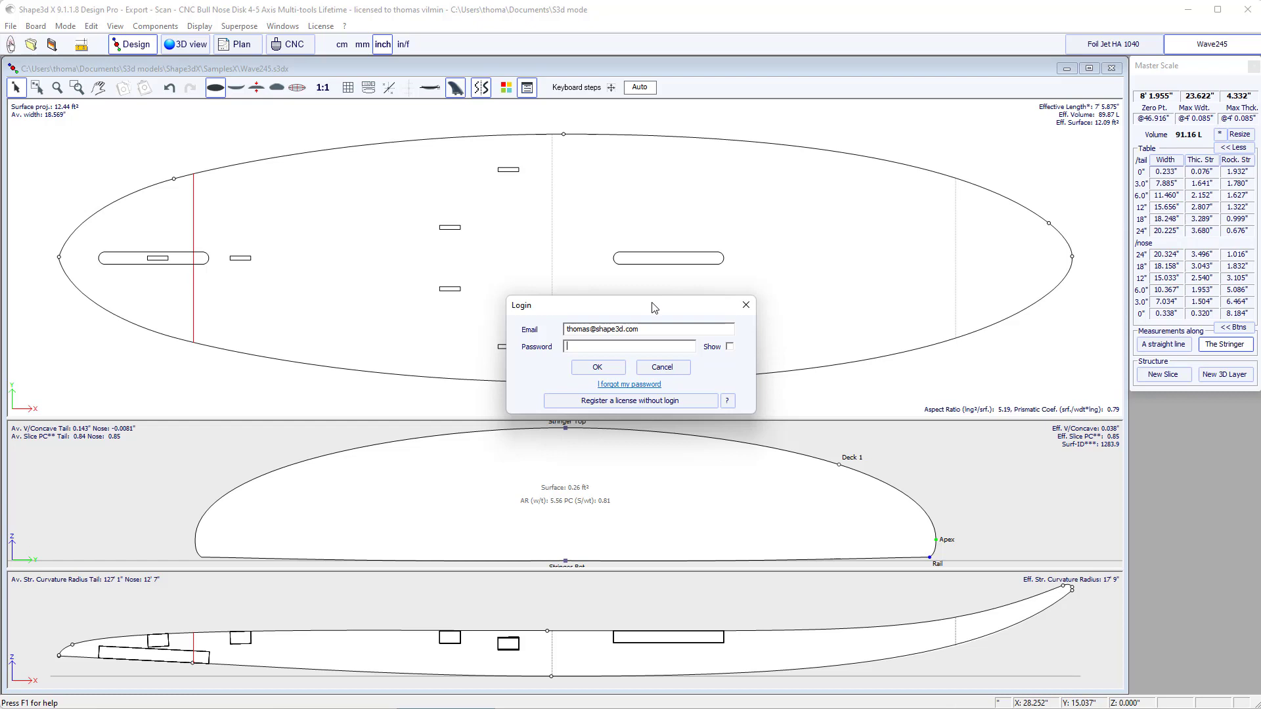
{"action": "left_click_drag", "start_coordinate": [653, 304], "coordinate": [570, 230]}
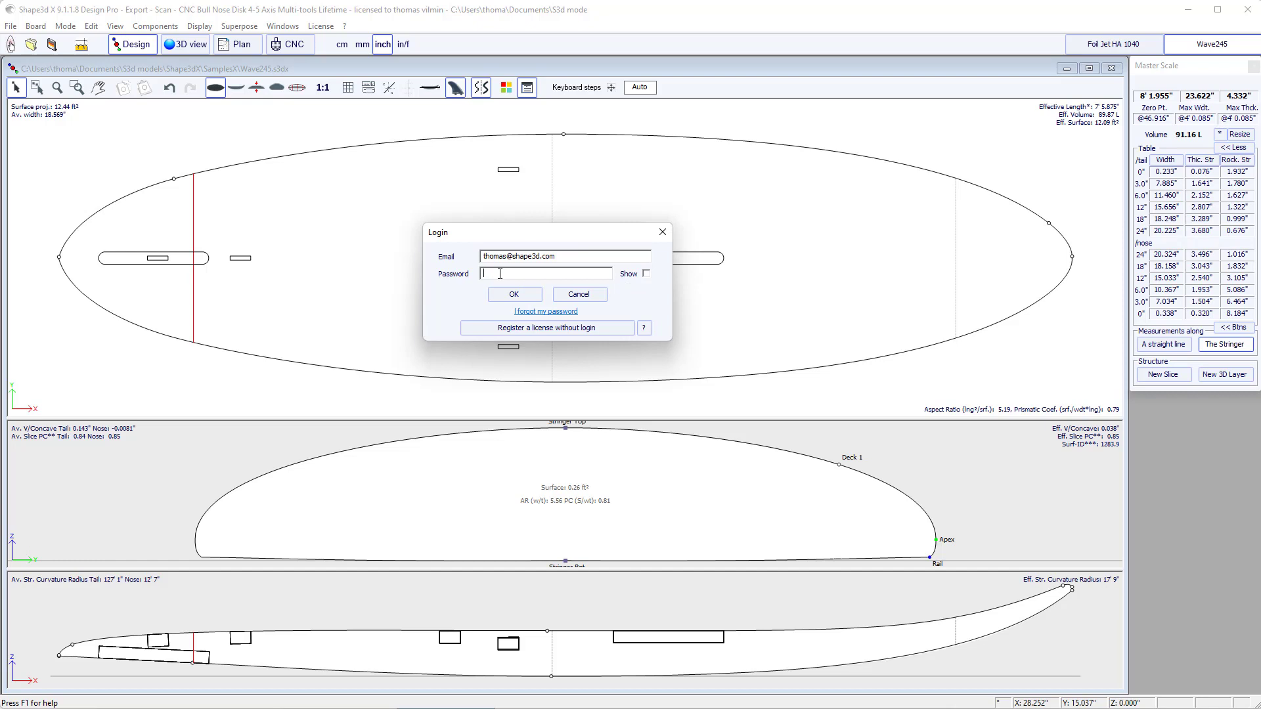
{"action": "type", "text": "***"}
{"action": "left_click", "coordinate": [515, 297]}
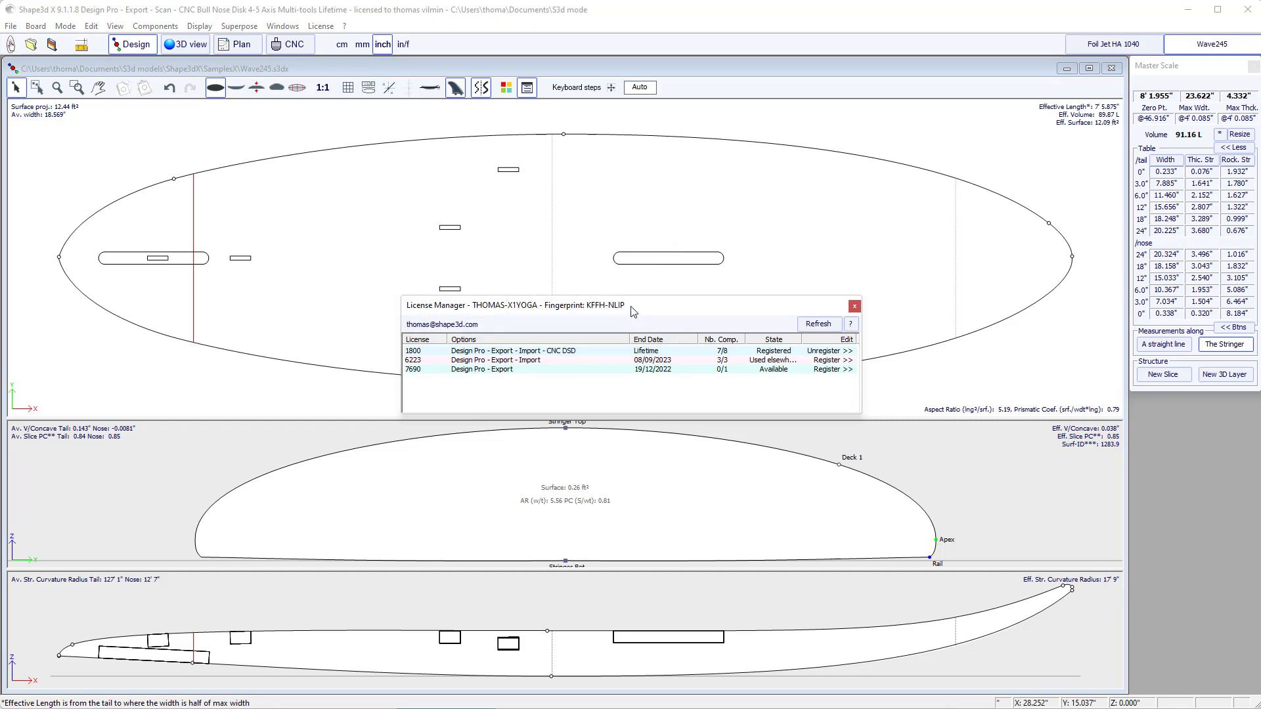
{"action": "left_click_drag", "start_coordinate": [631, 311], "coordinate": [605, 189]}
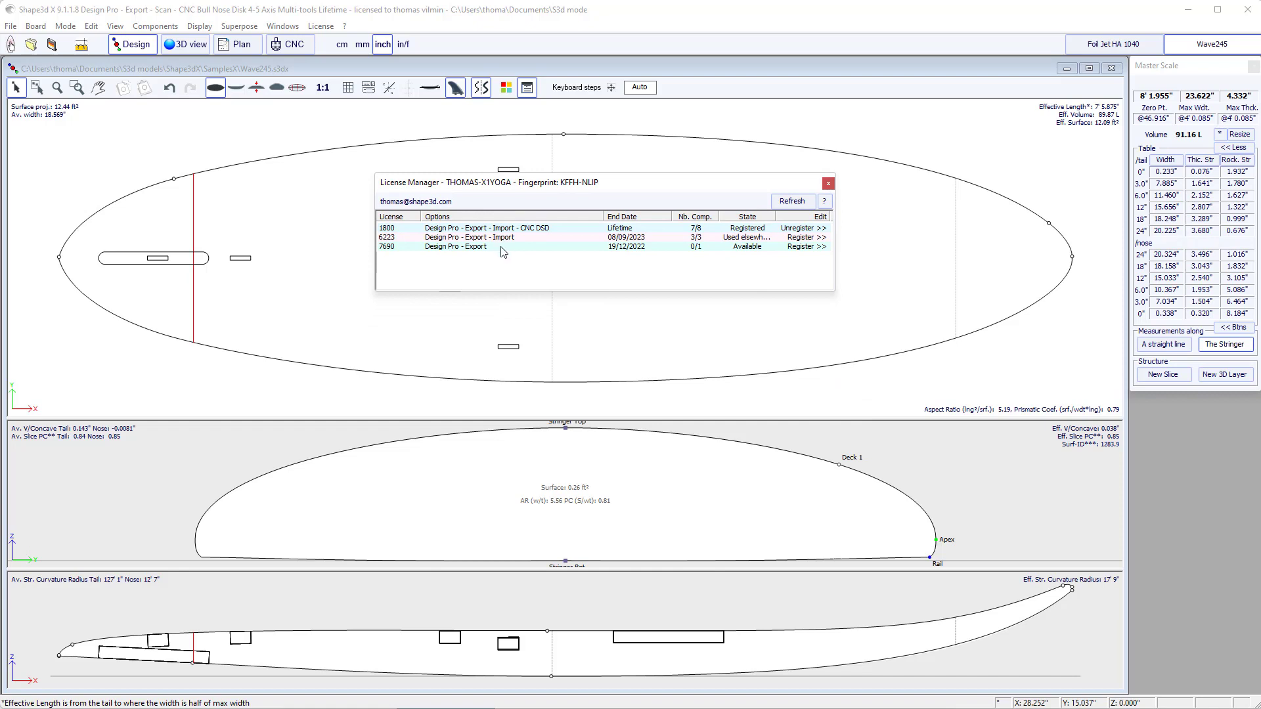
{"action": "left_click", "coordinate": [748, 234]}
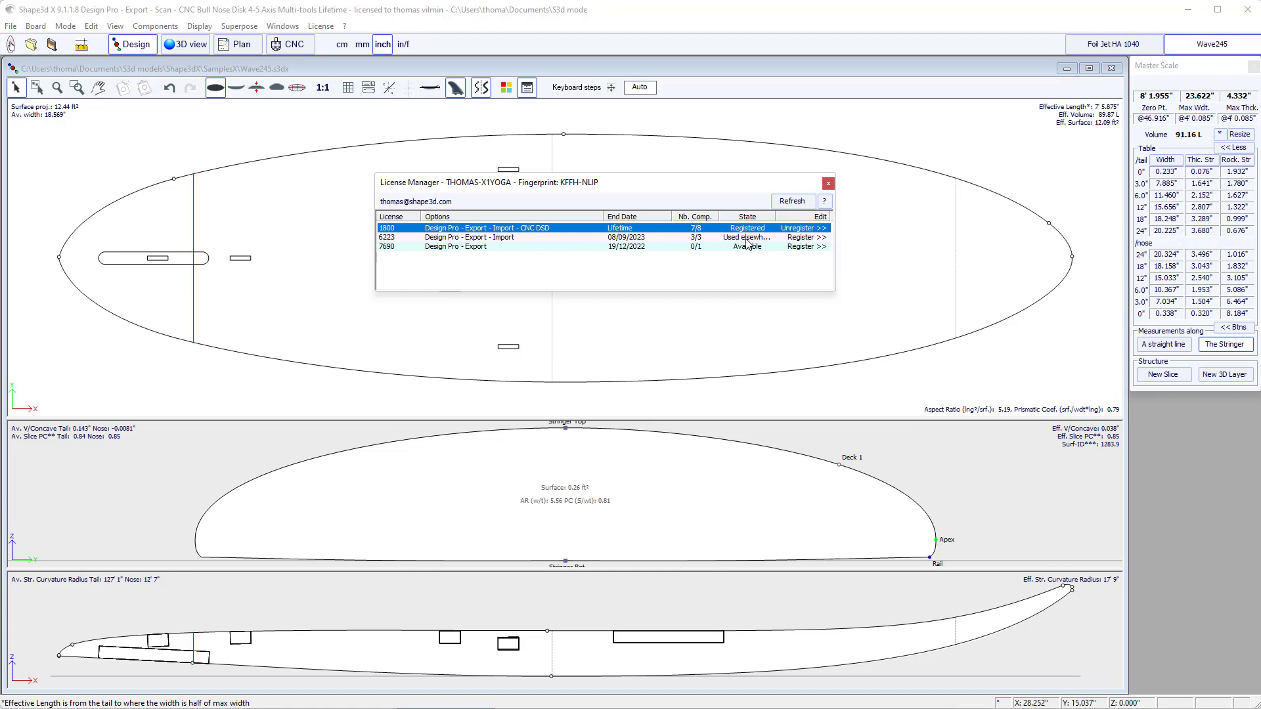
{"action": "left_click", "coordinate": [746, 240]}
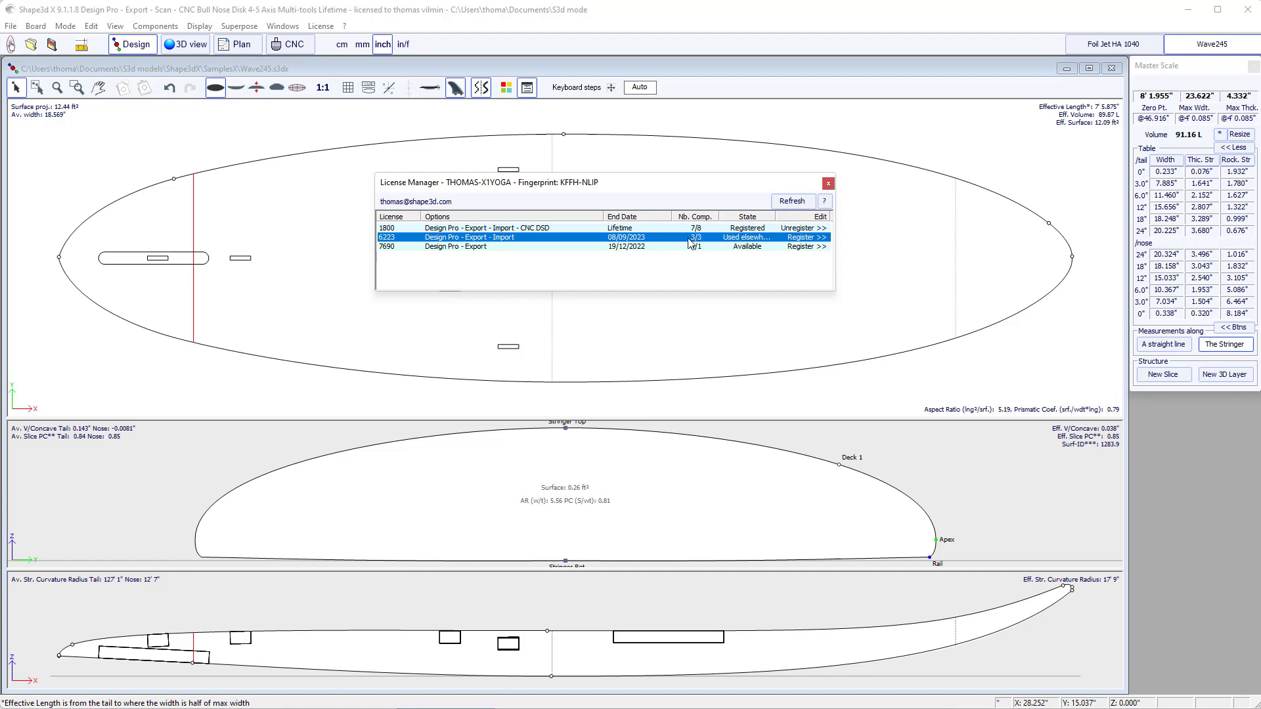
{"action": "left_click", "coordinate": [748, 249]}
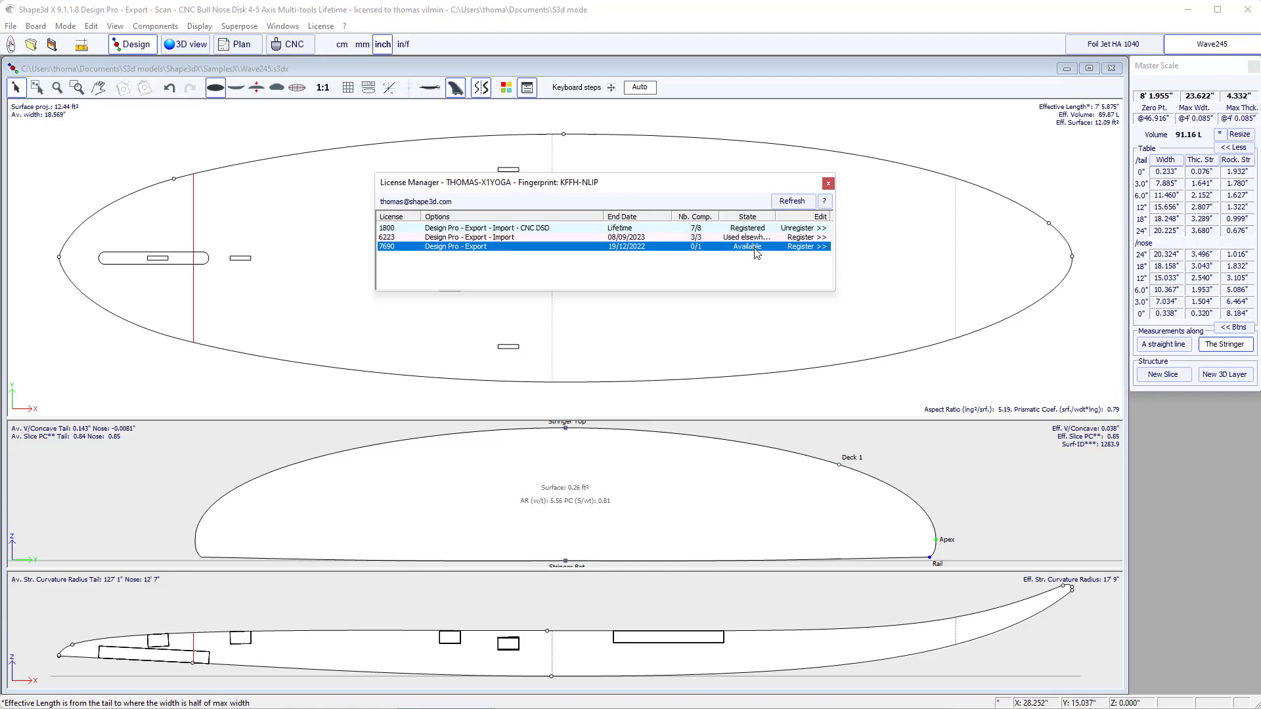
{"action": "left_click", "coordinate": [804, 247]}
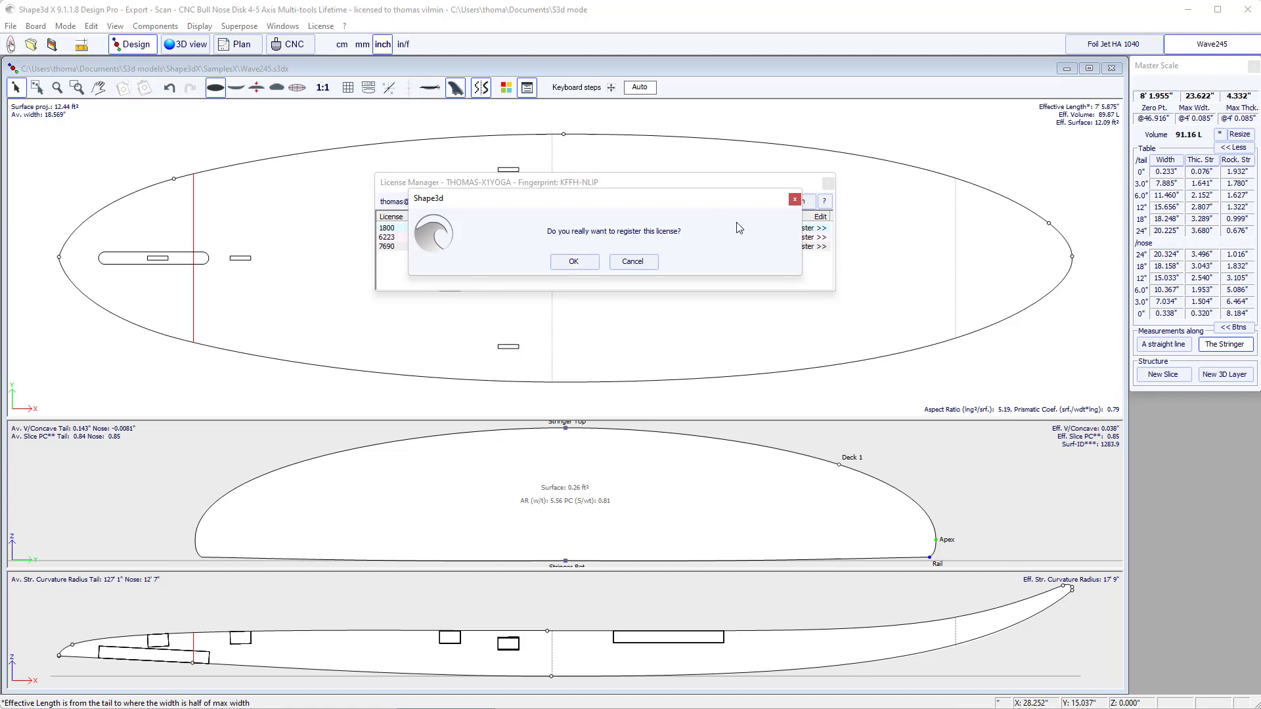
{"action": "left_click", "coordinate": [795, 200]}
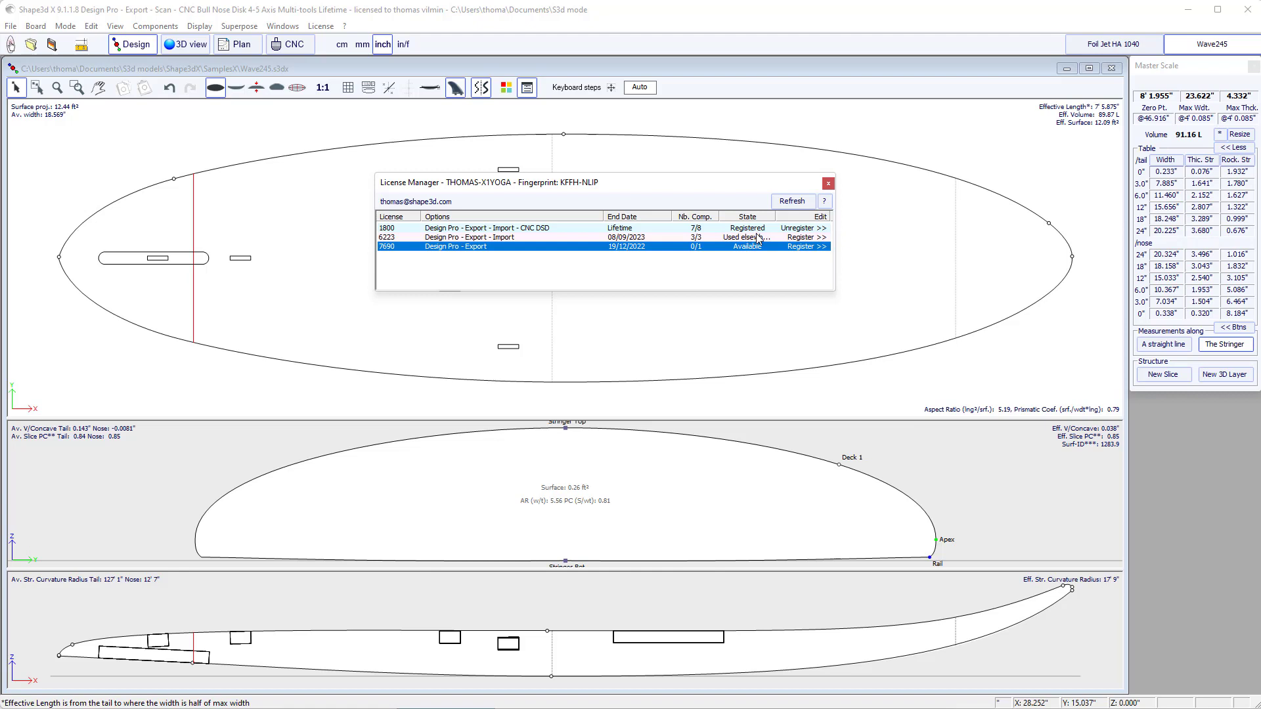
Step: Try registering license 6223, review its three computers, then close both windows without unregistering any
{"action": "left_click", "coordinate": [804, 238]}
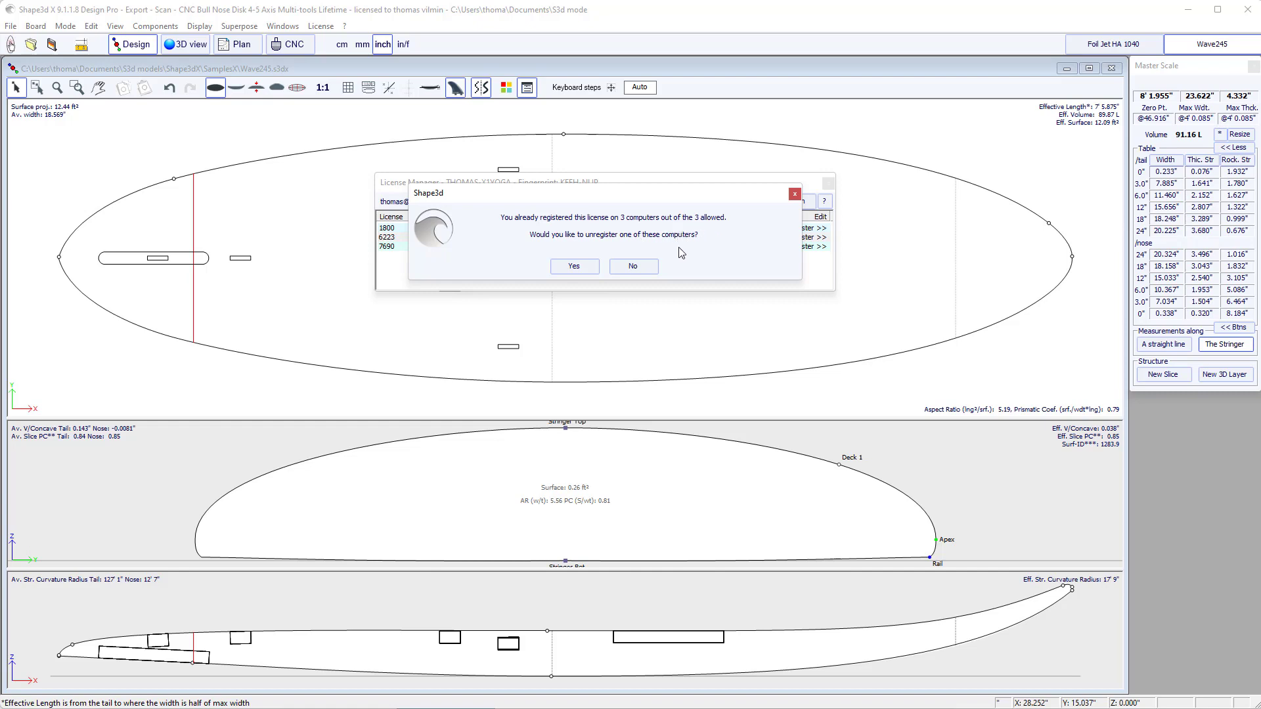
{"action": "left_click", "coordinate": [587, 271]}
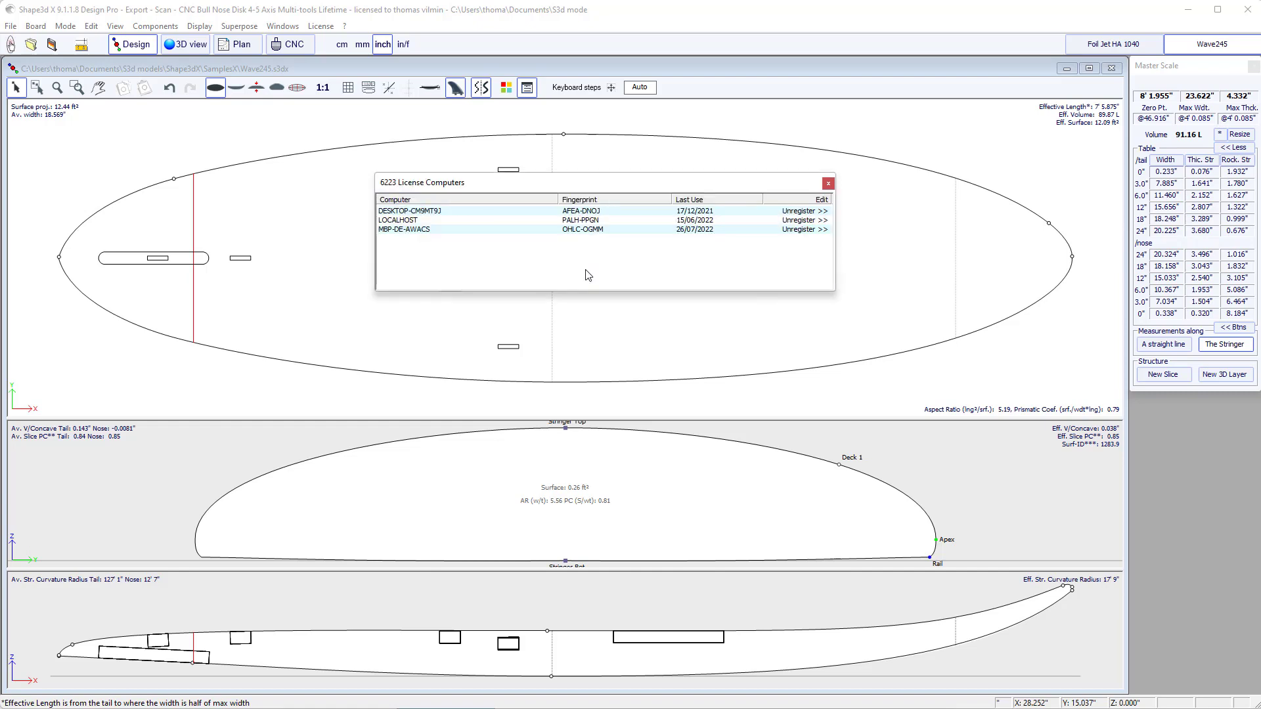
{"action": "left_click", "coordinate": [420, 212]}
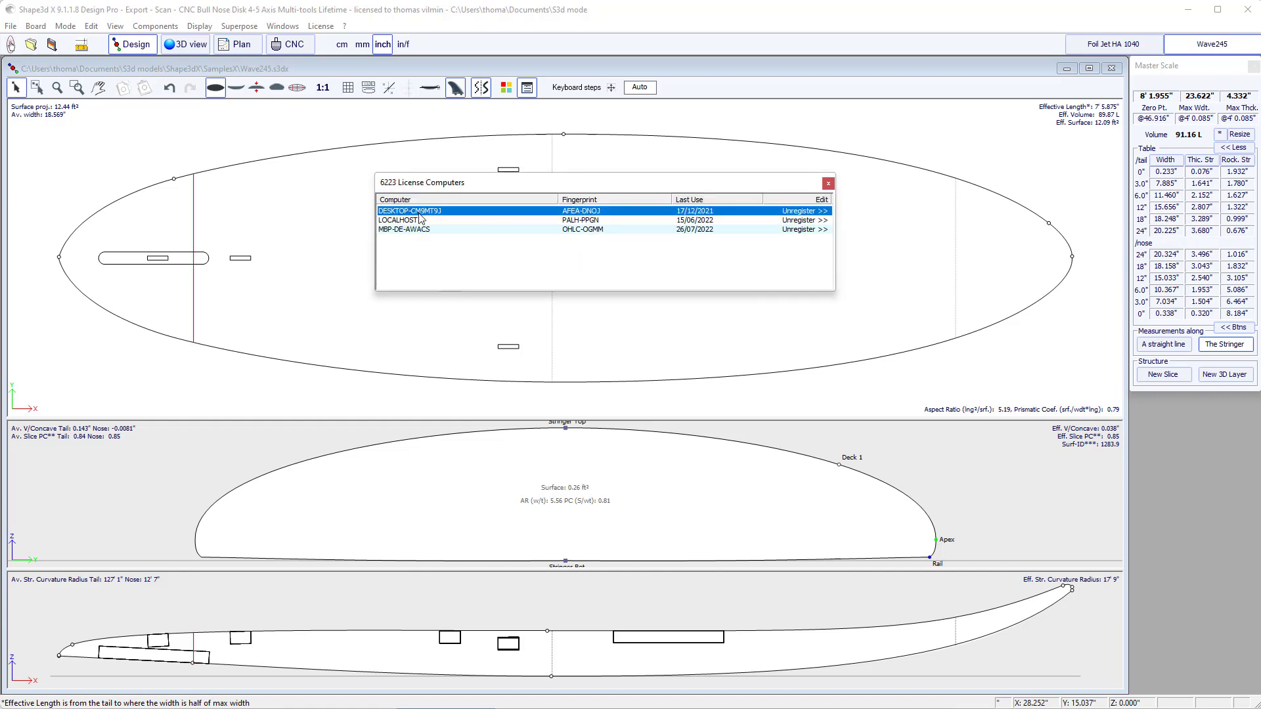
{"action": "left_click", "coordinate": [421, 221]}
{"action": "left_click", "coordinate": [427, 230]}
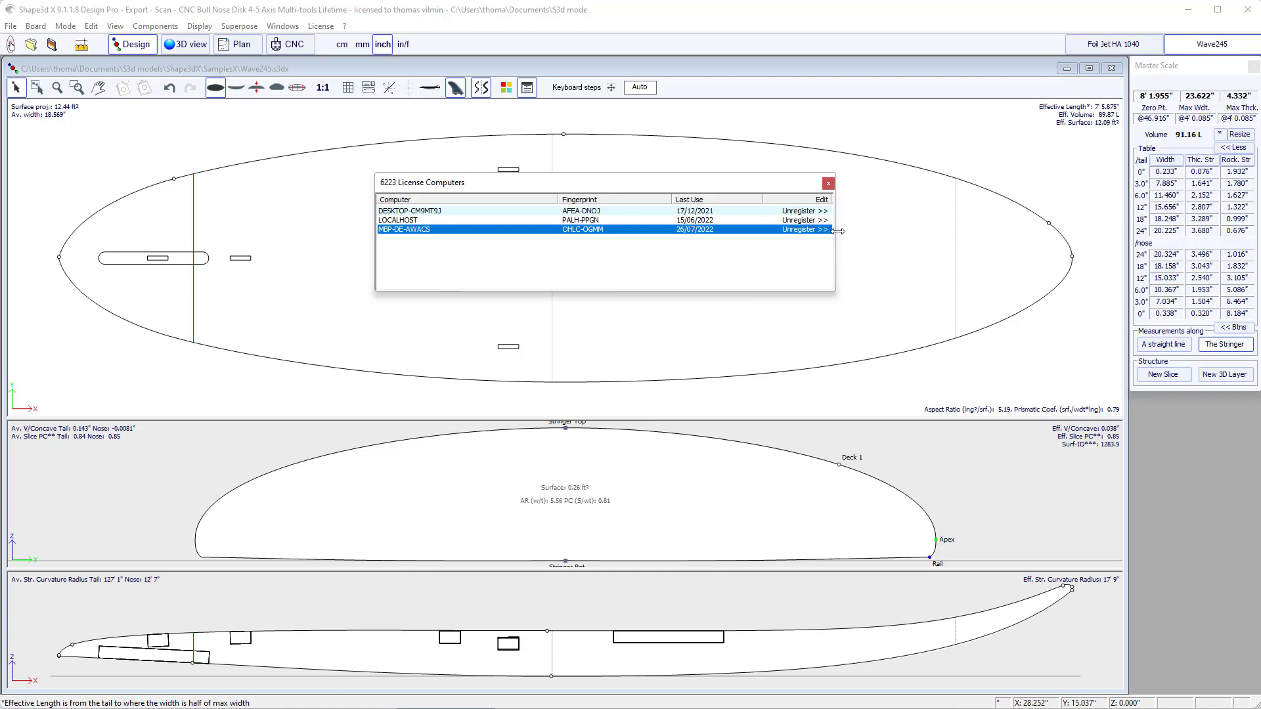
{"action": "left_click", "coordinate": [828, 183]}
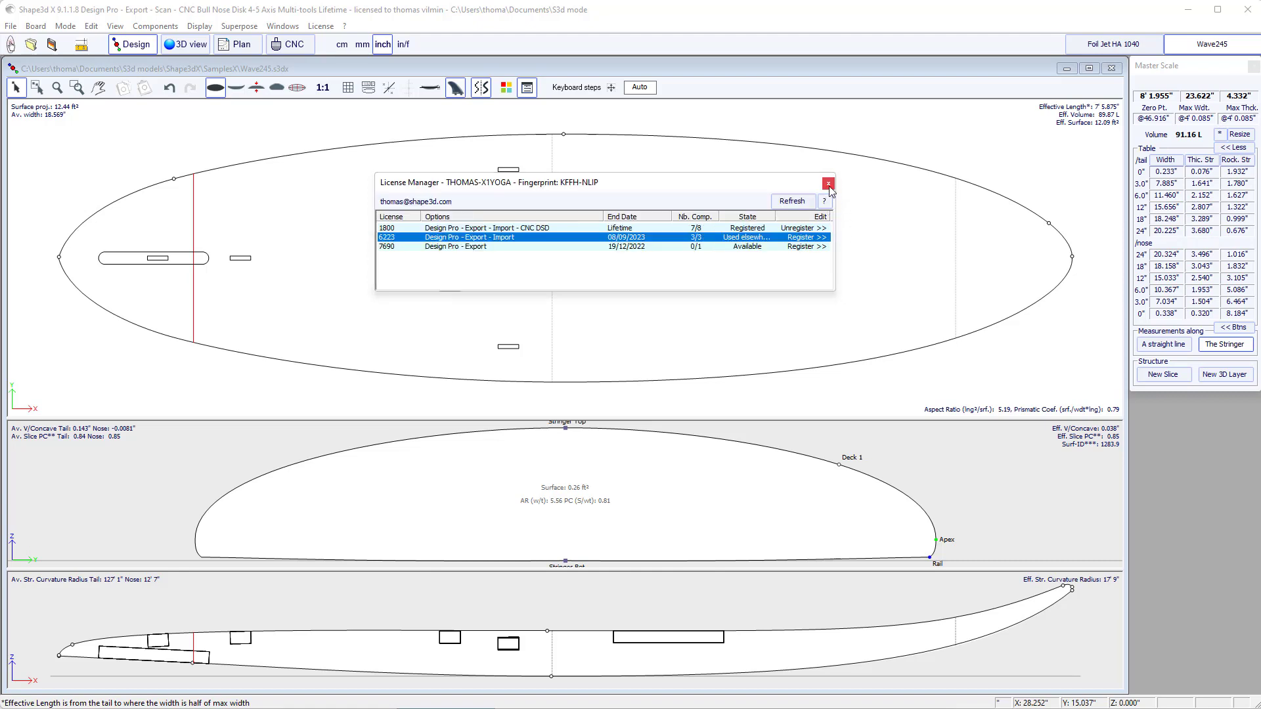
{"action": "left_click", "coordinate": [829, 185]}
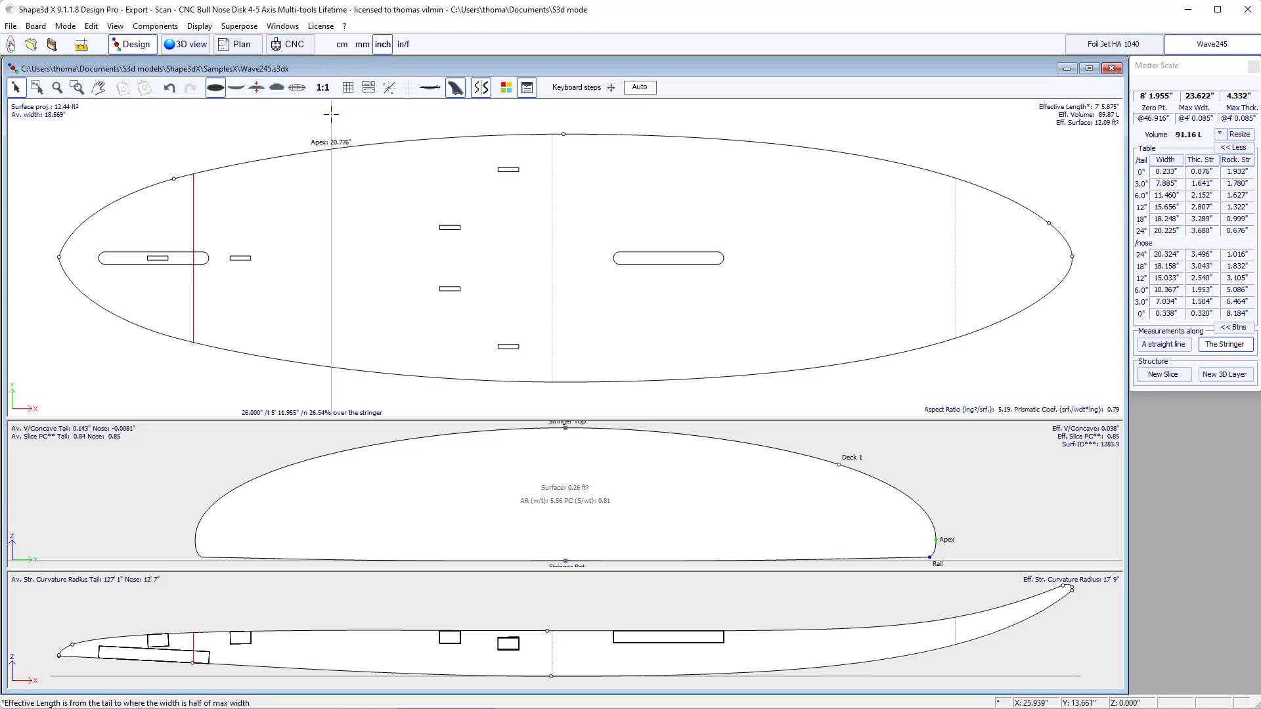
Step: Reopen the Licenses Manager, choose registering without login, and paste the license reference
{"action": "left_click", "coordinate": [321, 26]}
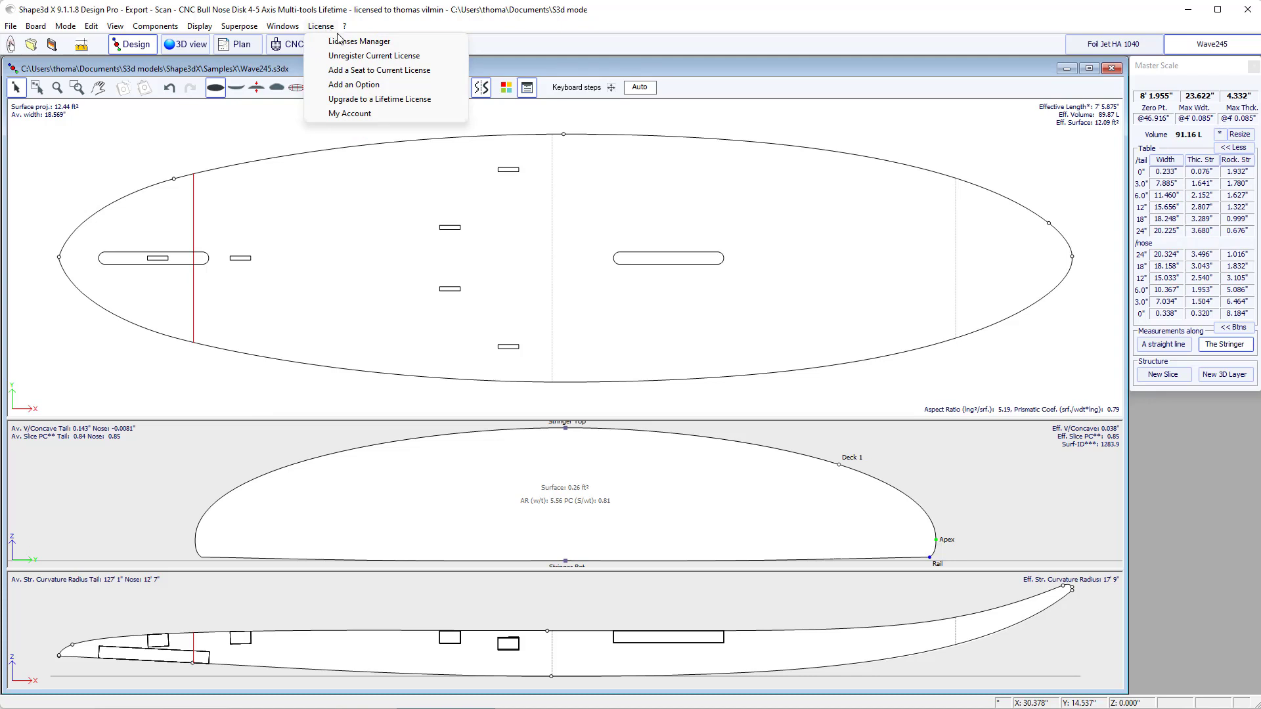
{"action": "left_click", "coordinate": [351, 42]}
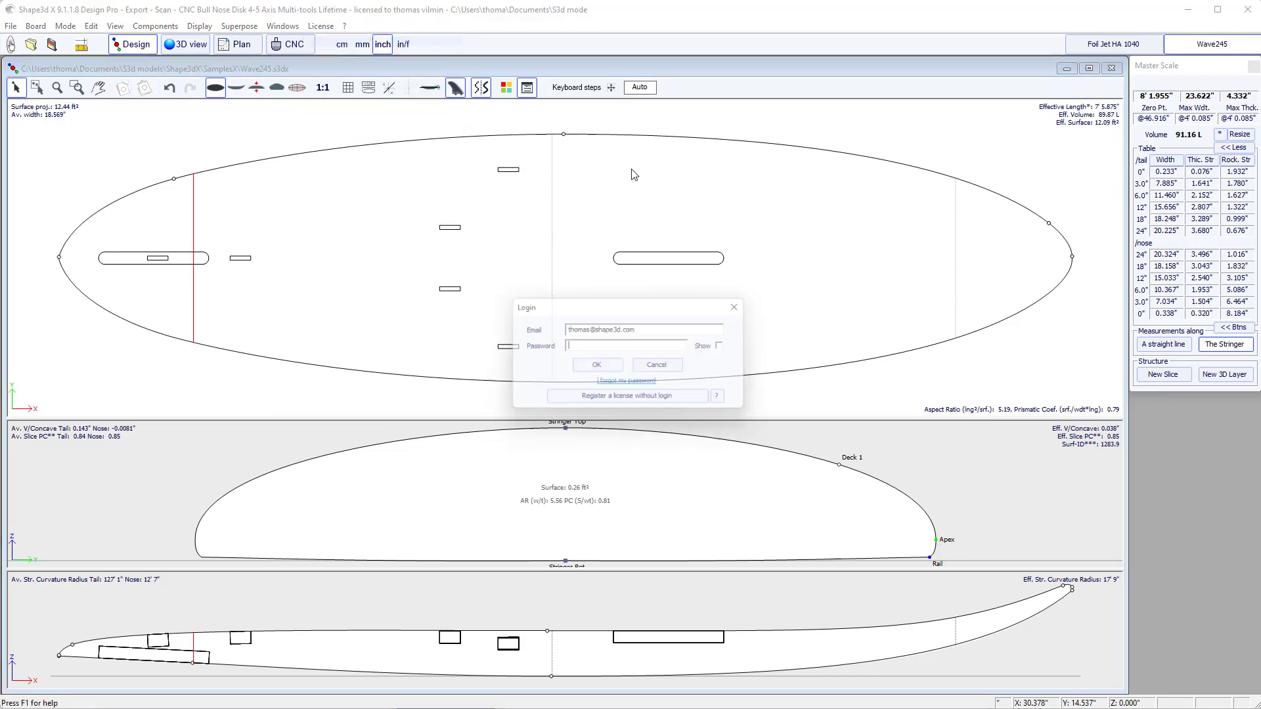
{"action": "left_click", "coordinate": [615, 407]}
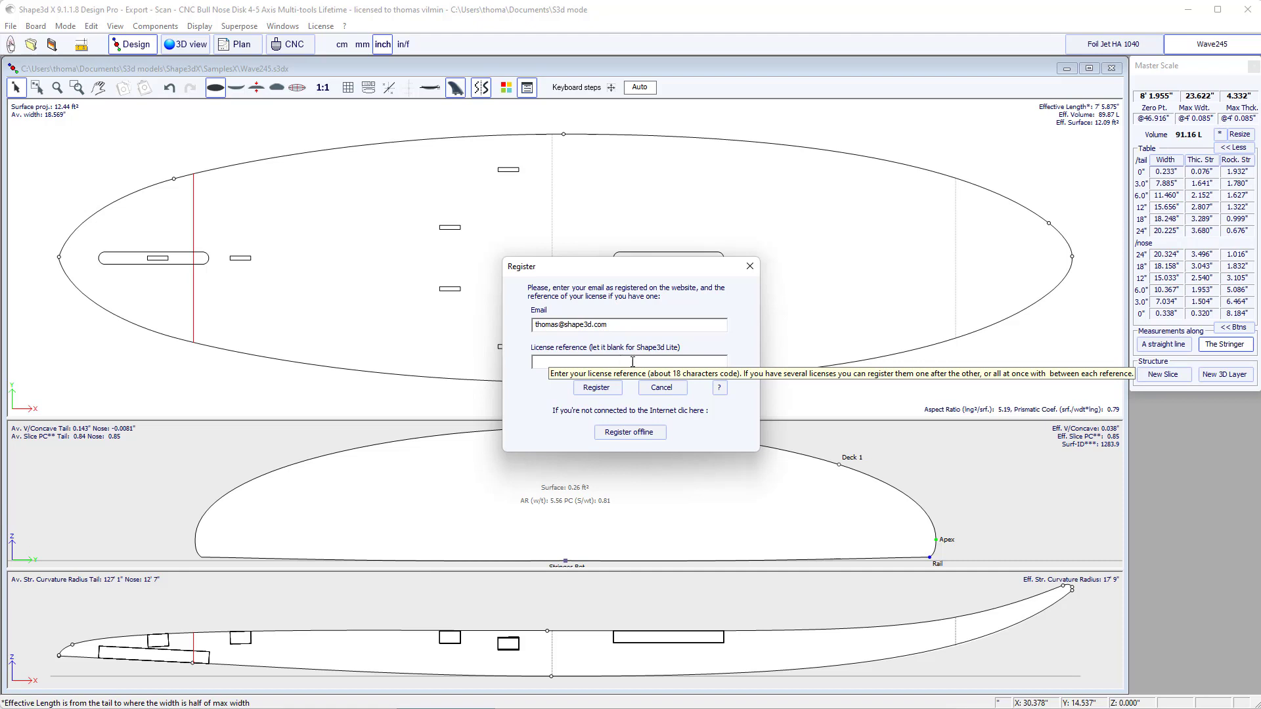
{"action": "left_click", "coordinate": [565, 364]}
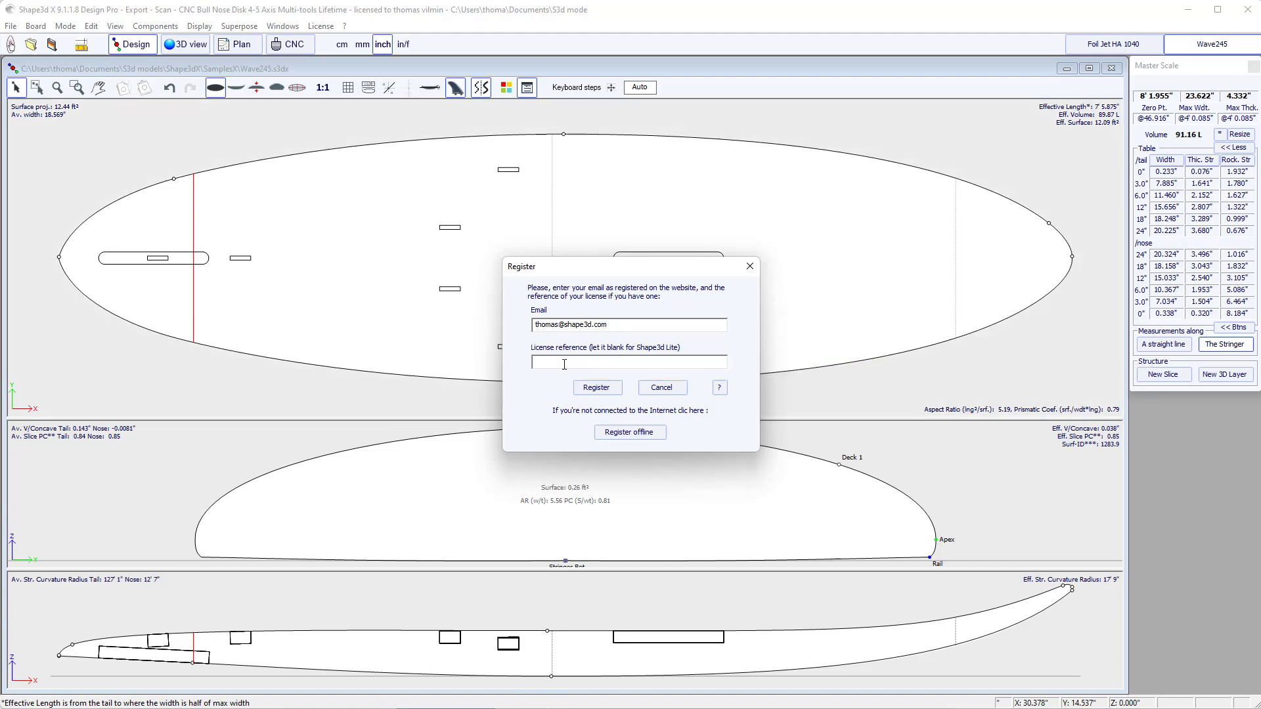
{"action": "key", "text": "ctrl+v"}
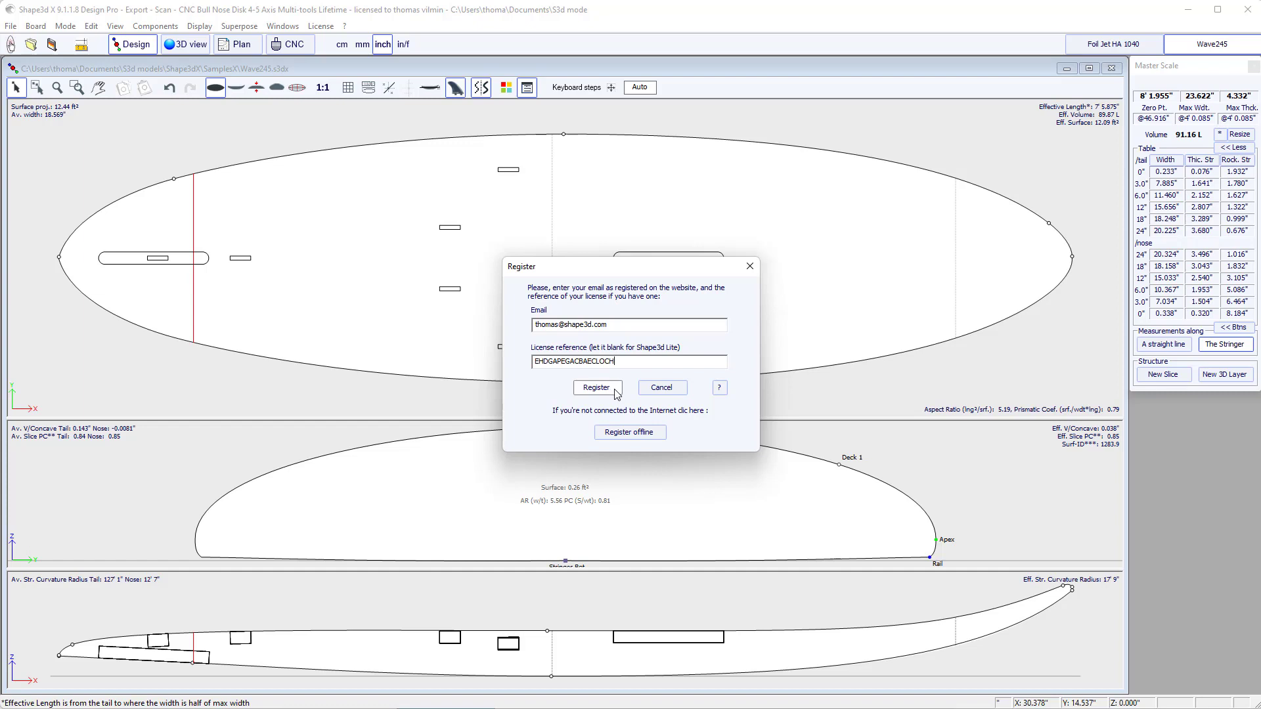
Step: Switch to offline registration, copy the computer fingerprint, then cancel and close the About window
{"action": "left_click", "coordinate": [621, 435]}
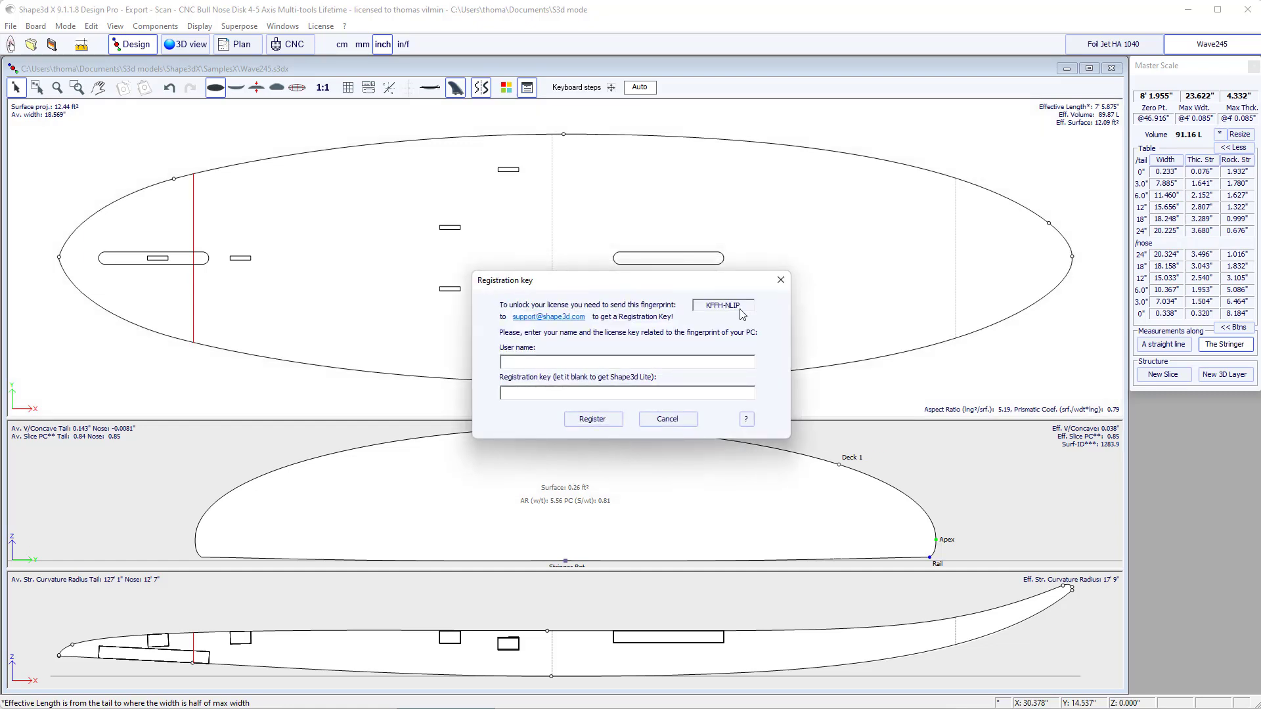
{"action": "left_click_drag", "start_coordinate": [709, 306], "coordinate": [745, 308]}
{"action": "left_click", "coordinate": [677, 426]}
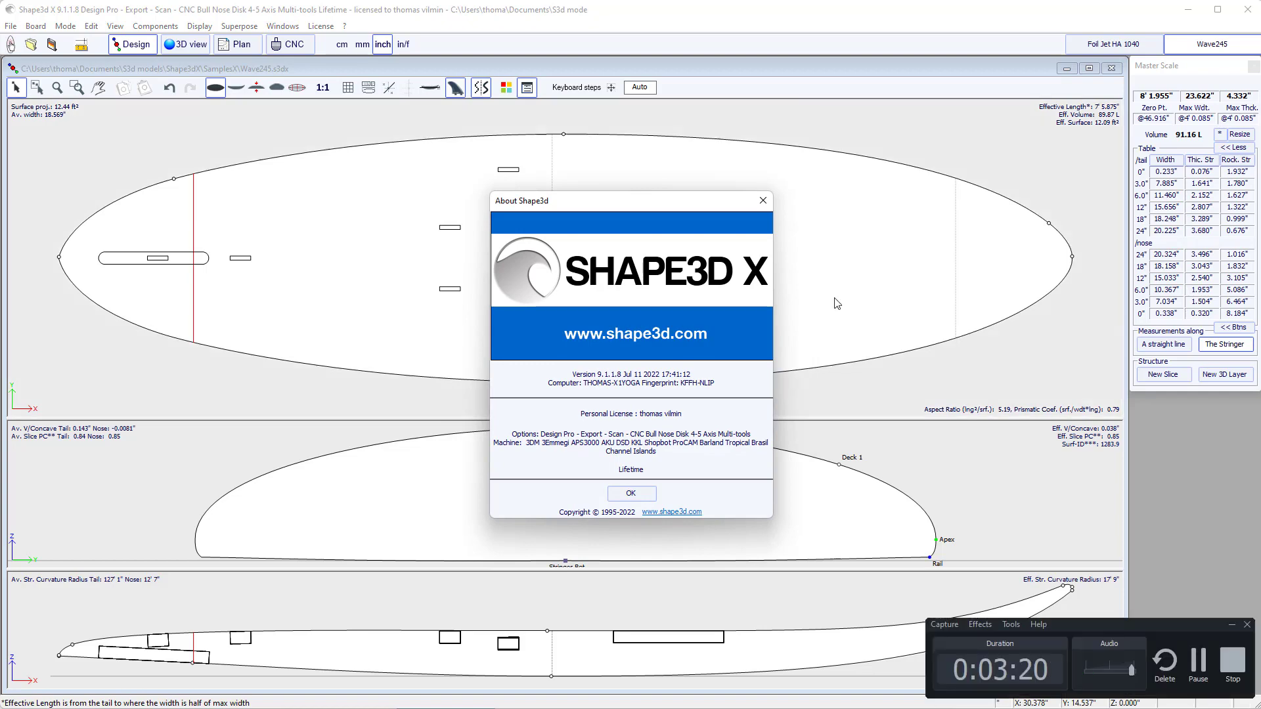
{"action": "left_click", "coordinate": [767, 200]}
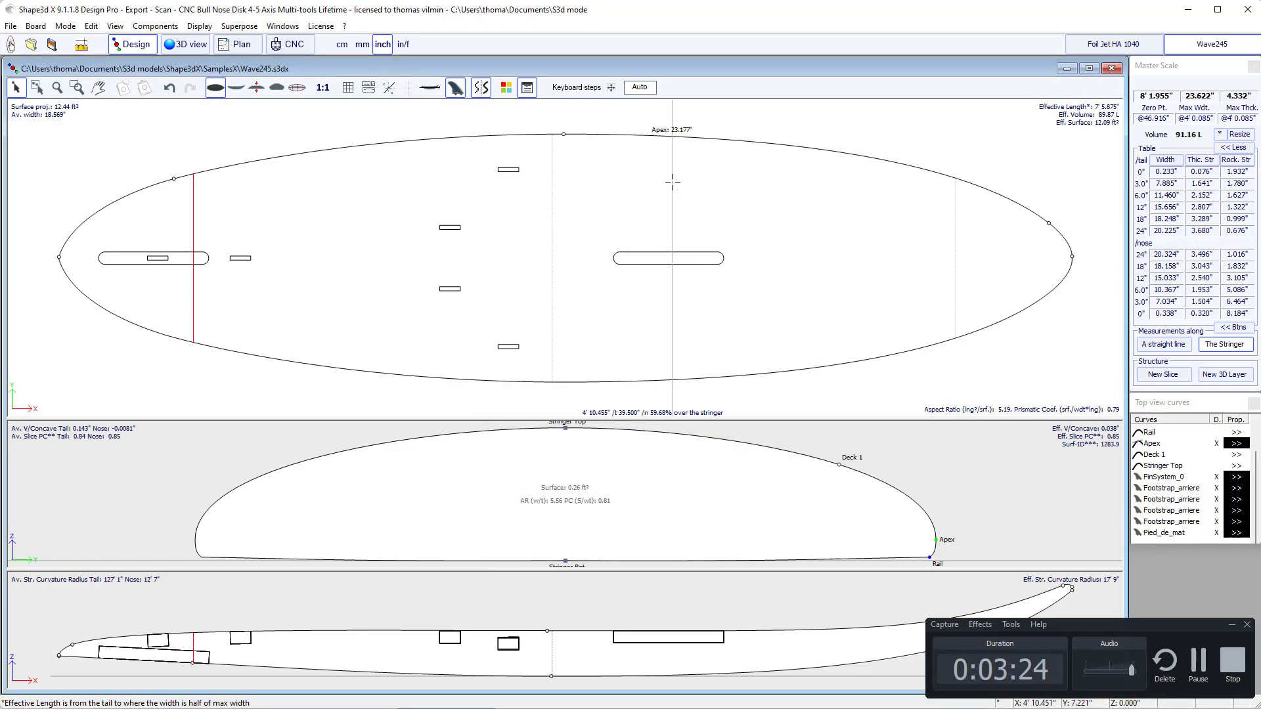
{"action": "right_click", "coordinate": [673, 182]}
{"action": "mouse_move", "coordinate": [772, 442]}
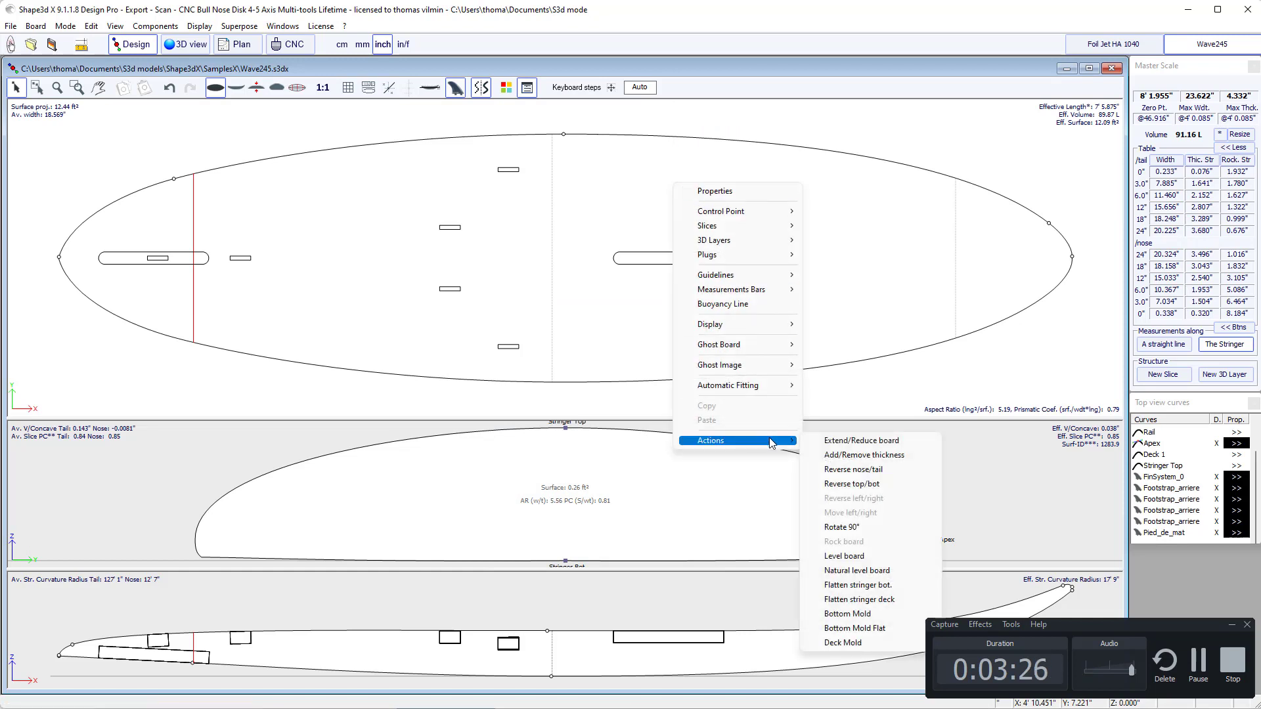
{"action": "left_click", "coordinate": [854, 460]}
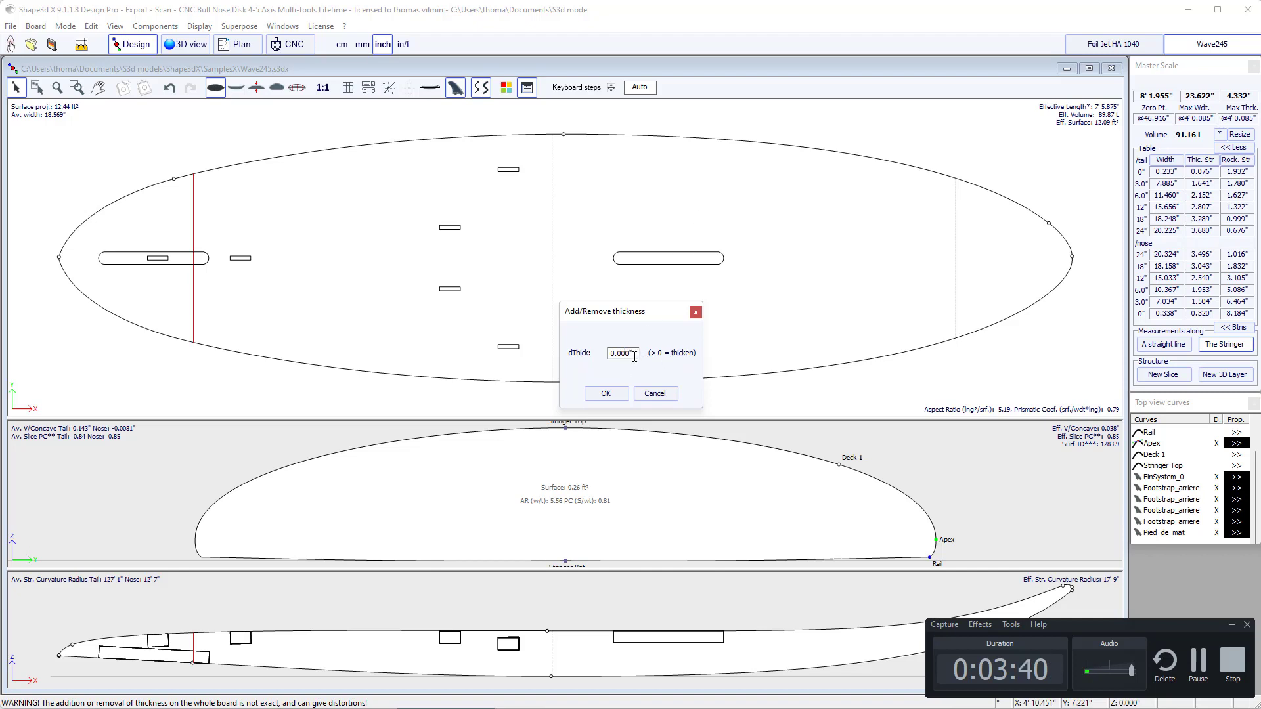
{"action": "left_click", "coordinate": [695, 312]}
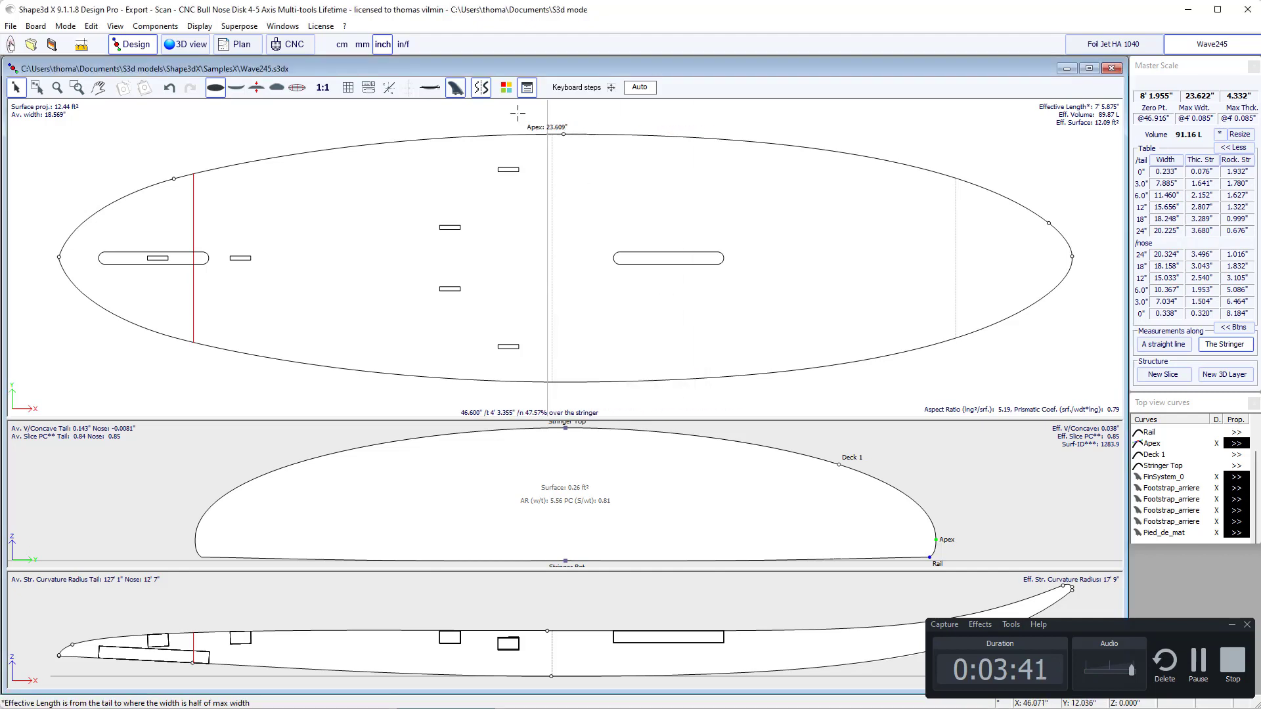
{"action": "left_click", "coordinate": [343, 45]}
{"action": "right_click", "coordinate": [587, 182]}
{"action": "mouse_move", "coordinate": [664, 440]}
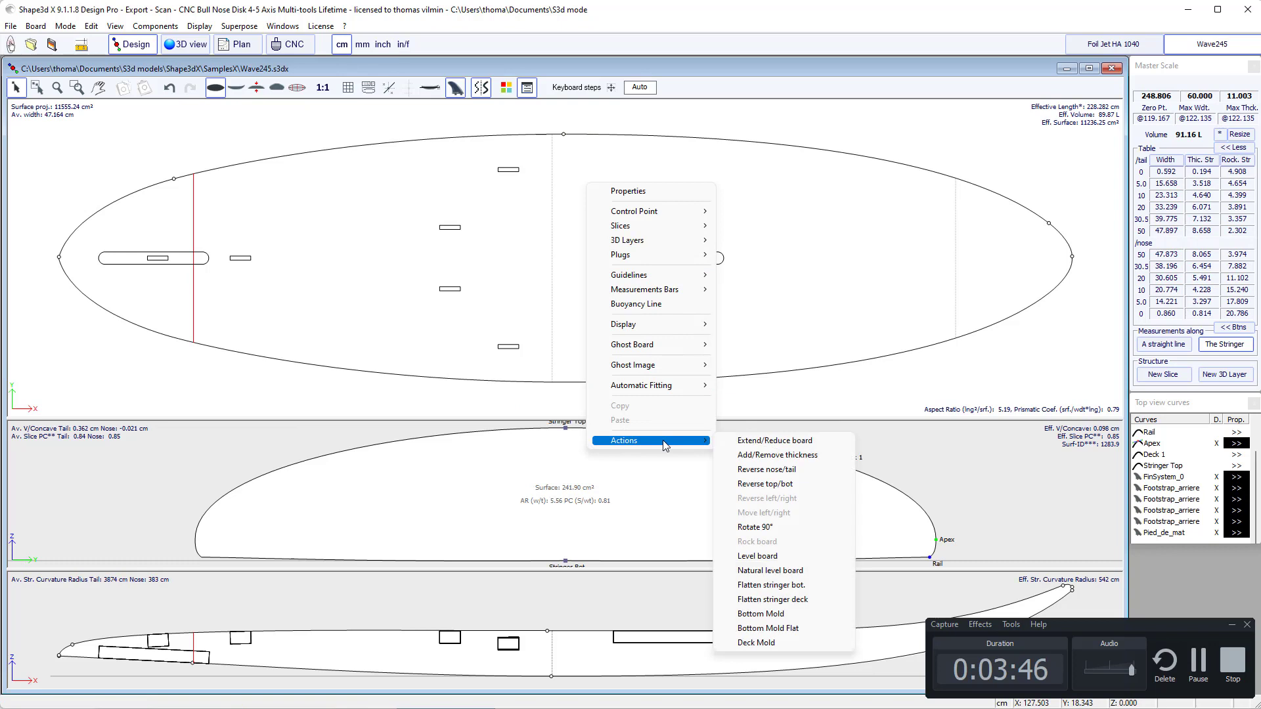
{"action": "left_click", "coordinate": [753, 456]}
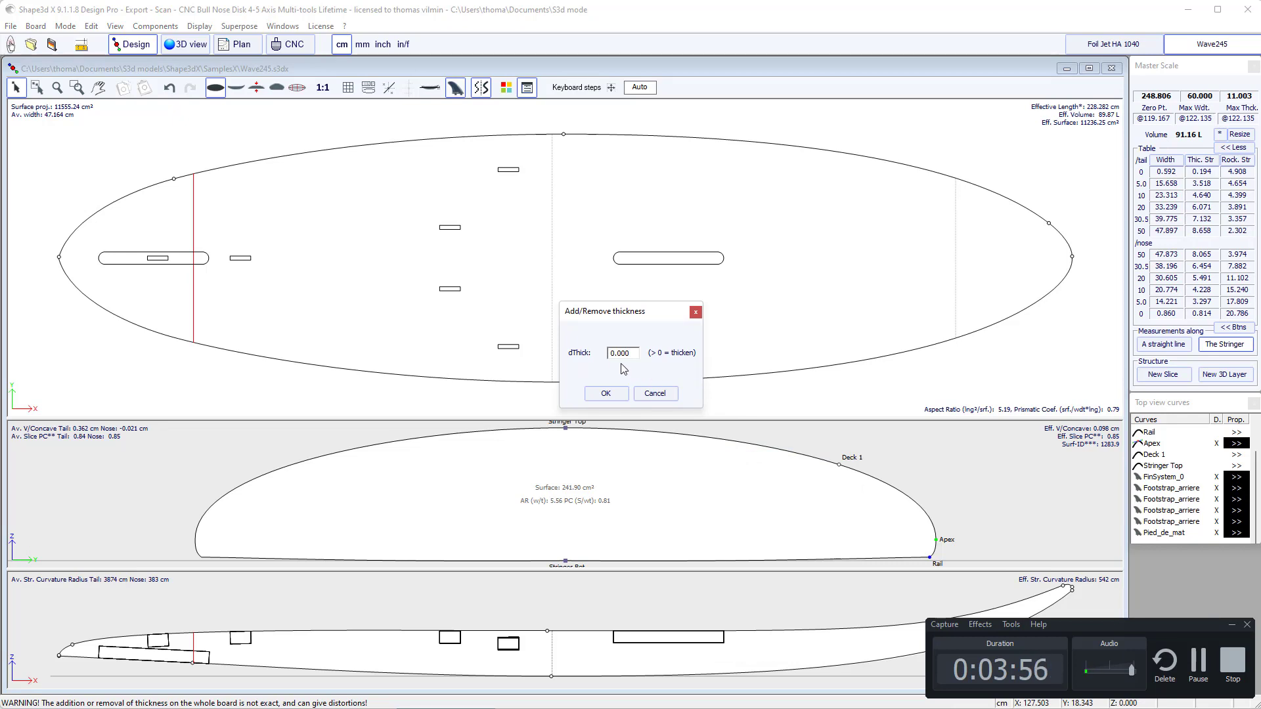
{"action": "left_click_drag", "start_coordinate": [634, 353], "coordinate": [609, 358]}
{"action": "type", "text": "-0.3"}
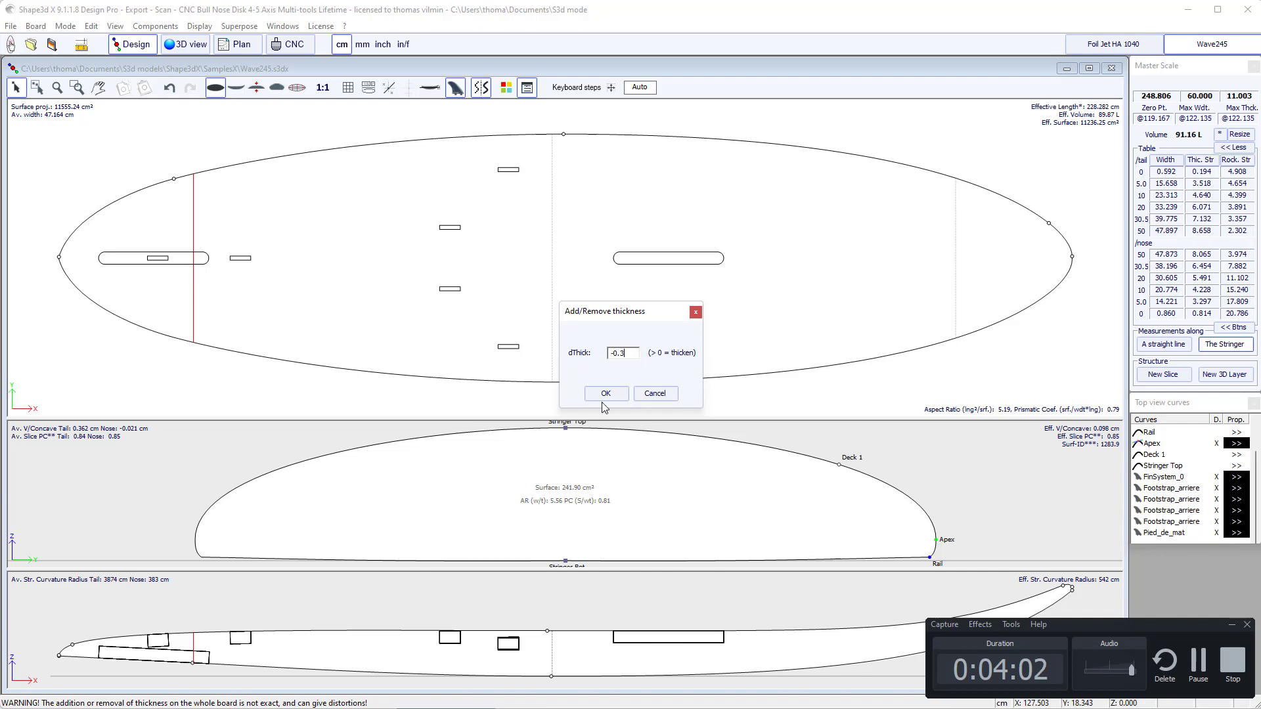
{"action": "left_click", "coordinate": [607, 394]}
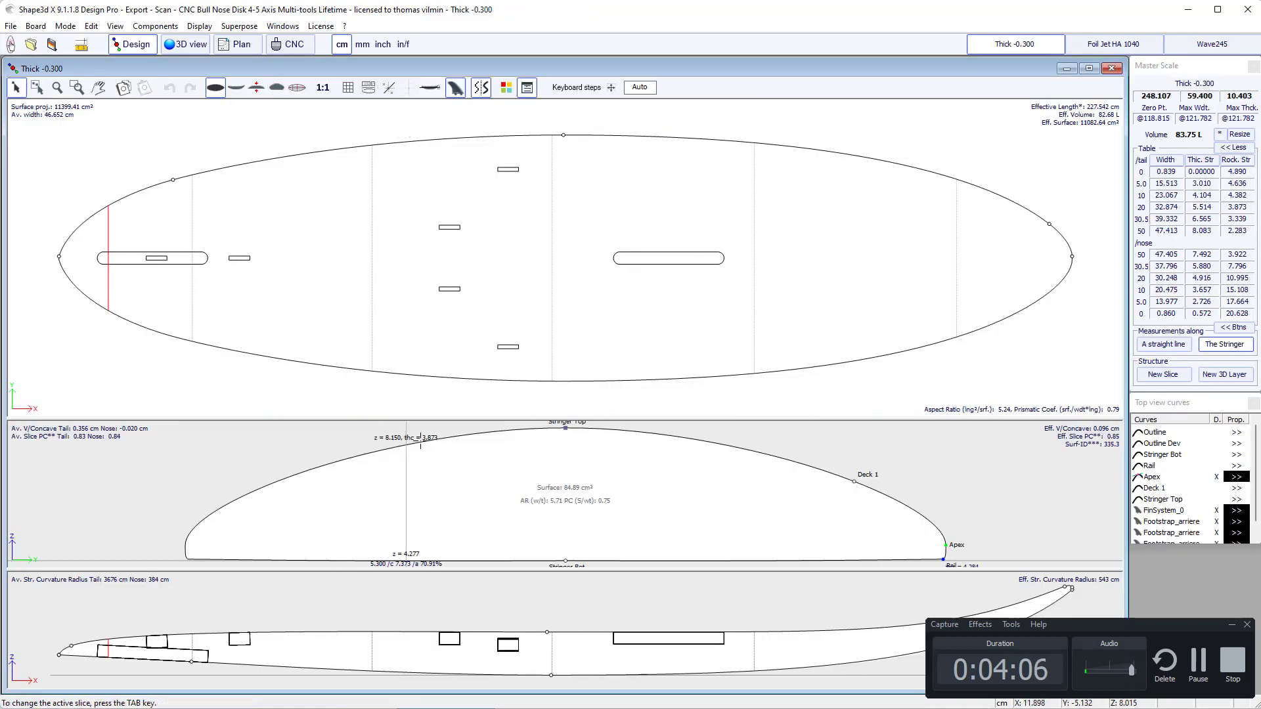
Step: Load Wave245.s3dx as a ghost board, keeping its original length
{"action": "double_click", "coordinate": [552, 244]}
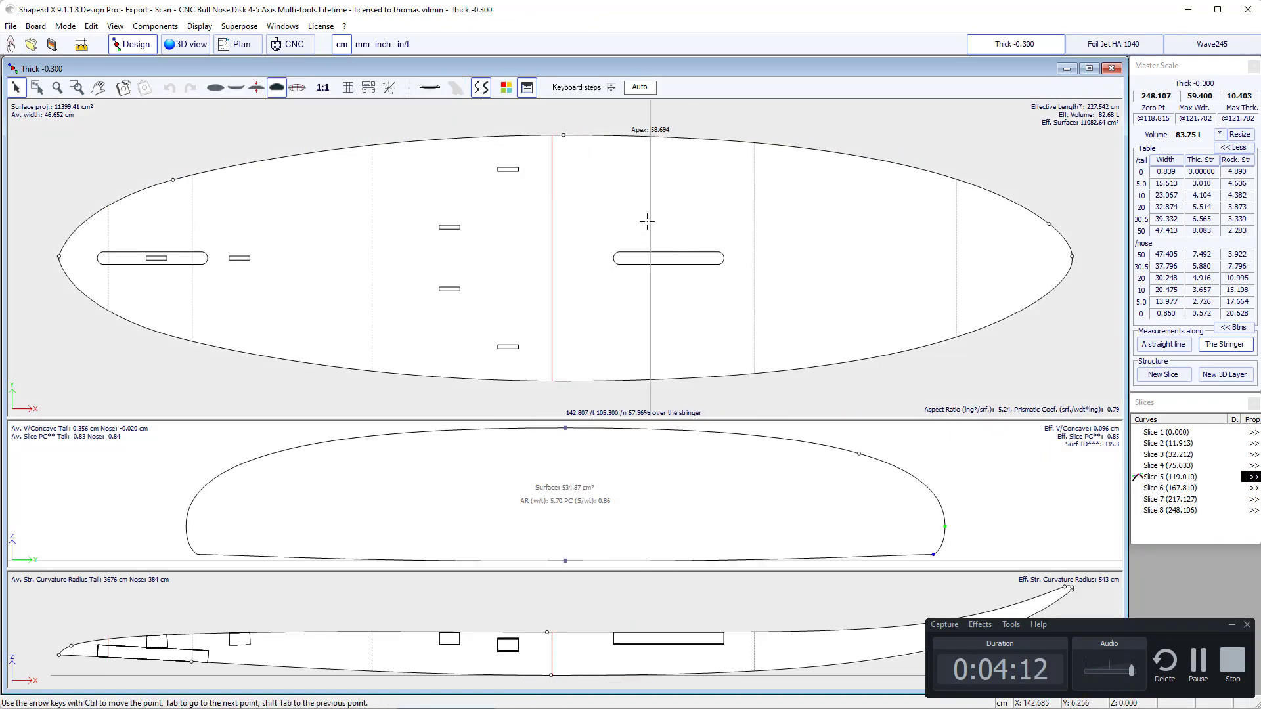
{"action": "right_click", "coordinate": [591, 180]}
{"action": "mouse_move", "coordinate": [677, 342]}
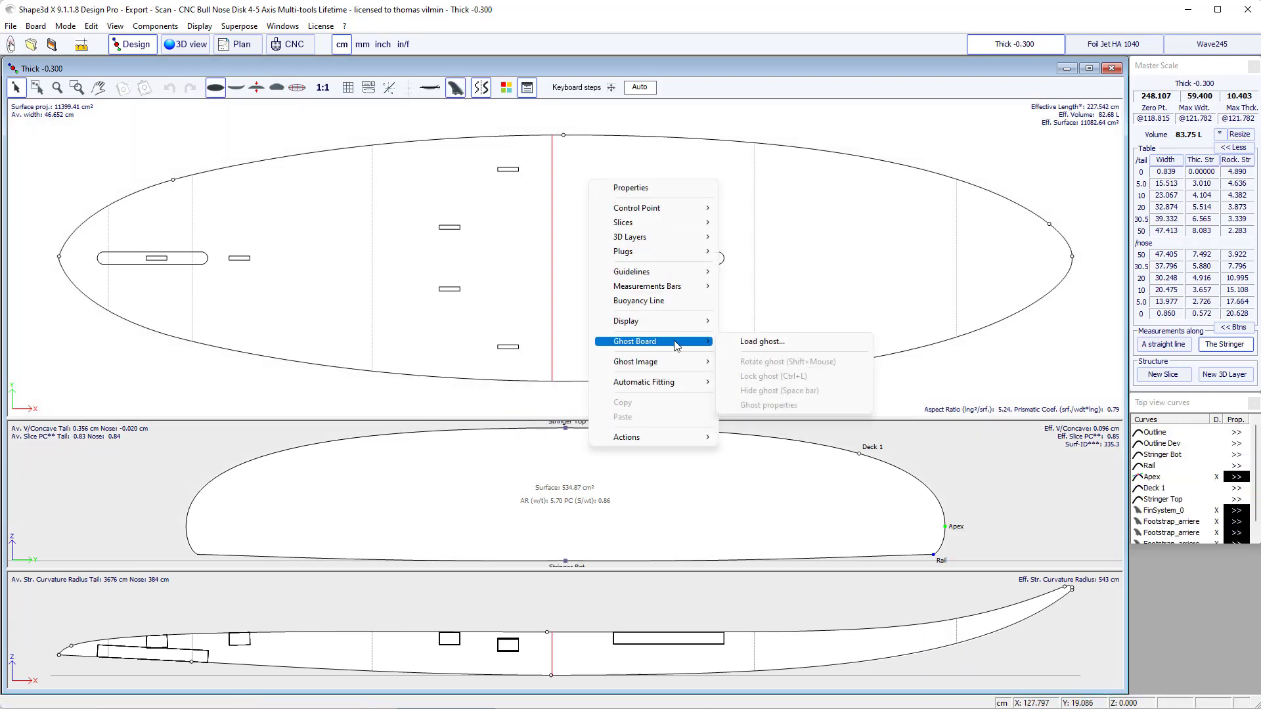
{"action": "left_click", "coordinate": [756, 343]}
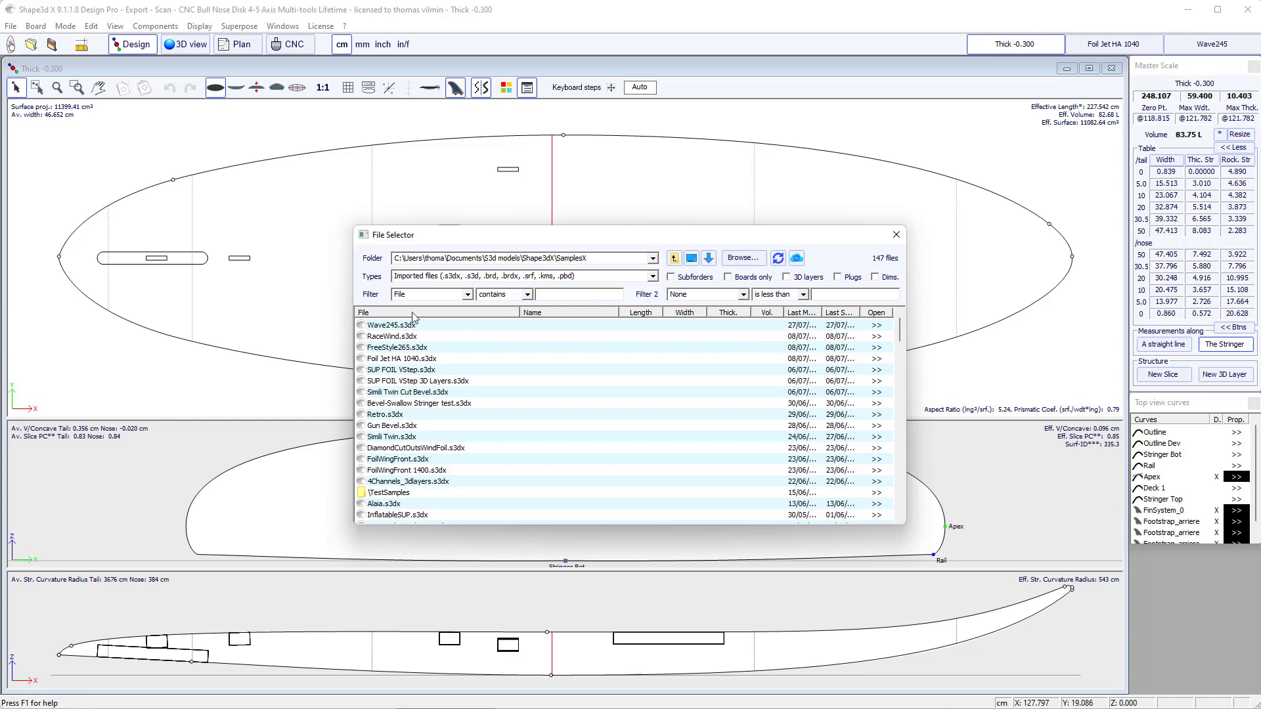
{"action": "left_click", "coordinate": [399, 326]}
{"action": "left_click", "coordinate": [881, 534]}
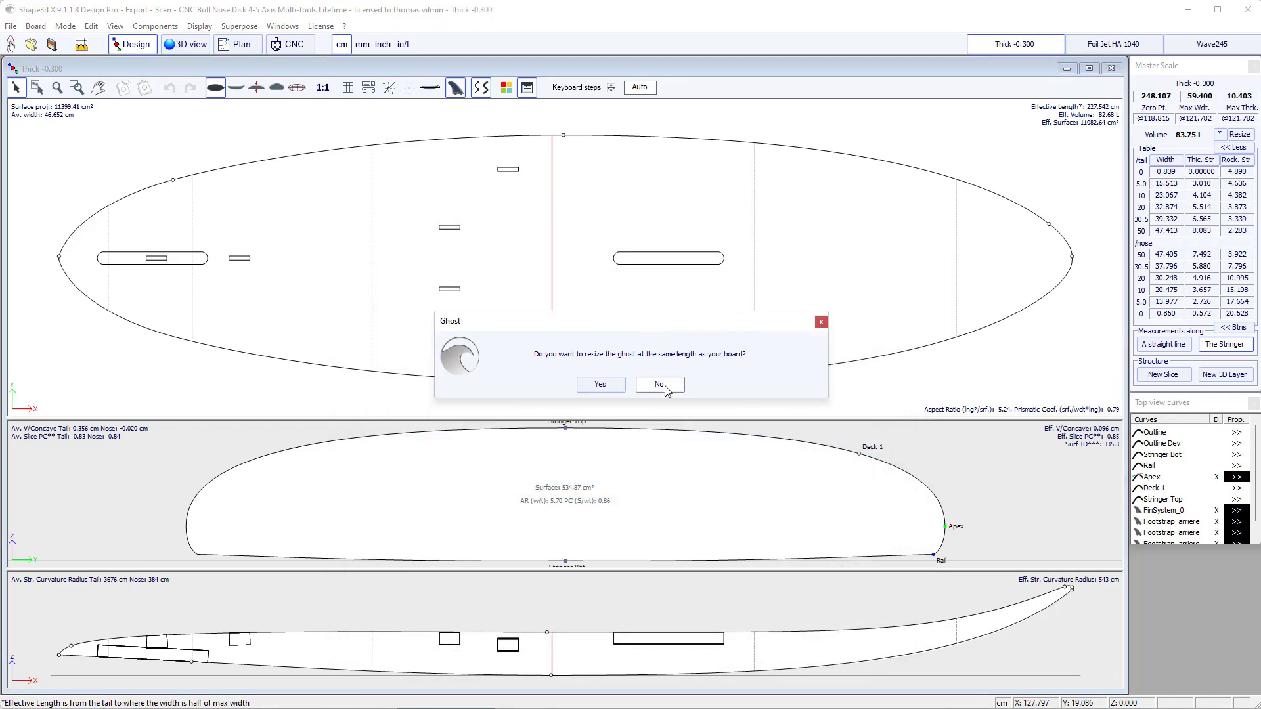
{"action": "left_click", "coordinate": [660, 385]}
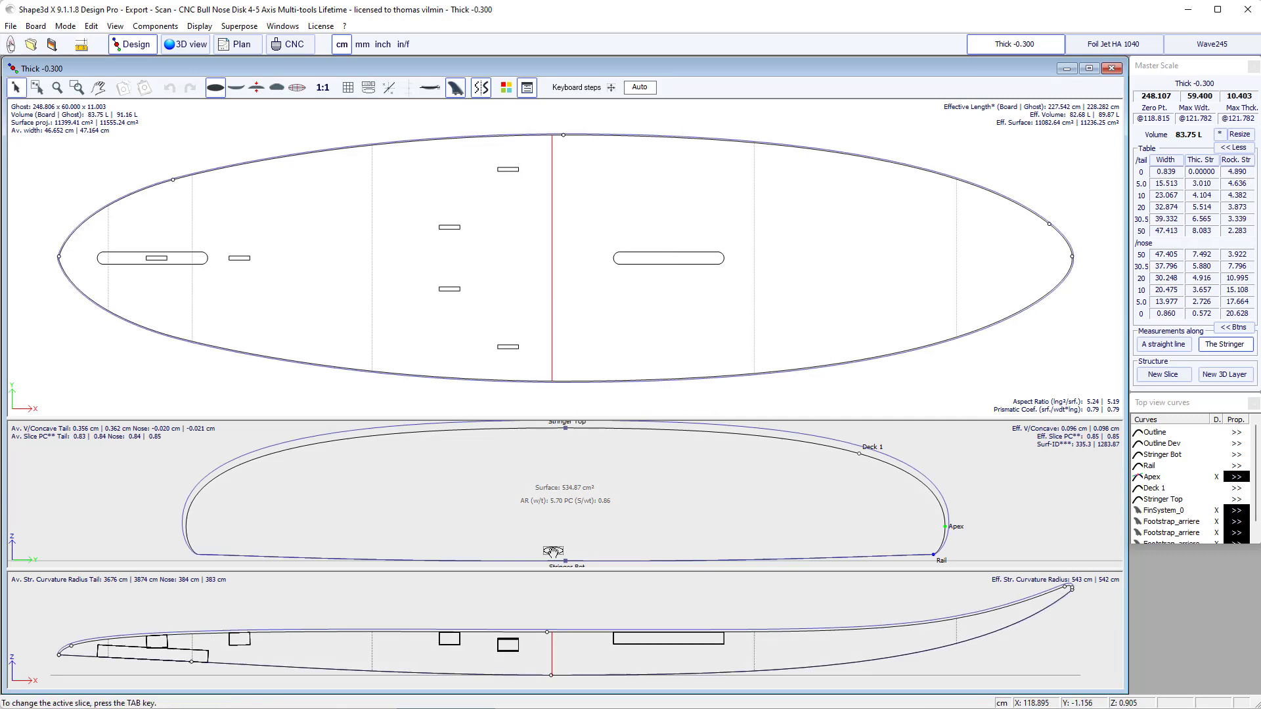
Step: Step through the section, side and top views, then enlarge the cross-section view
{"action": "left_click", "coordinate": [609, 521]}
{"action": "left_click", "coordinate": [611, 659]}
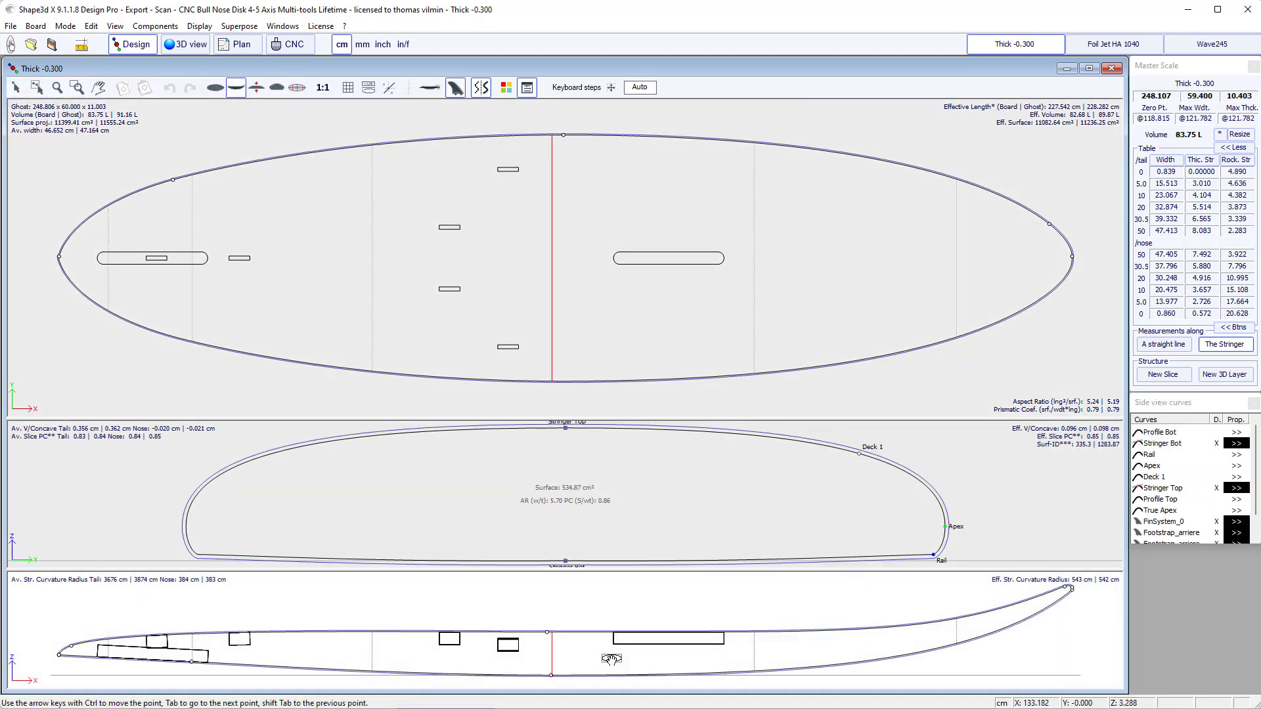
{"action": "left_click", "coordinate": [654, 319]}
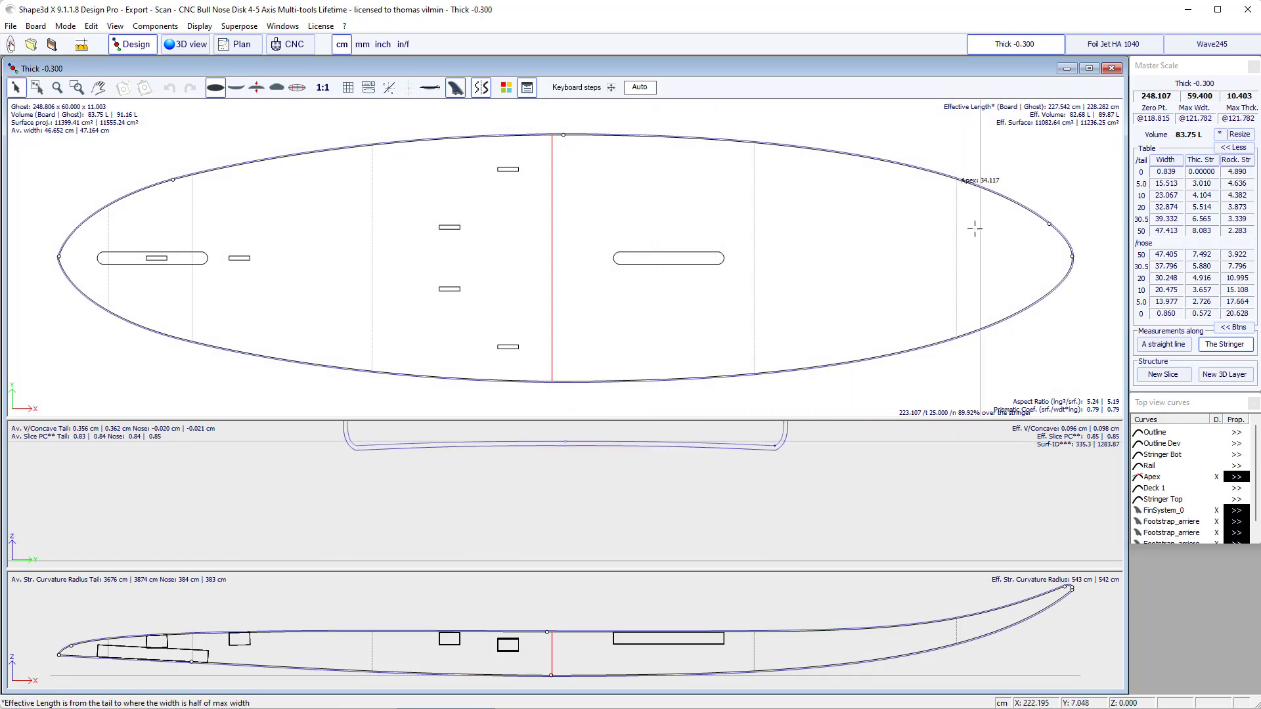
{"action": "left_click", "coordinate": [564, 570]}
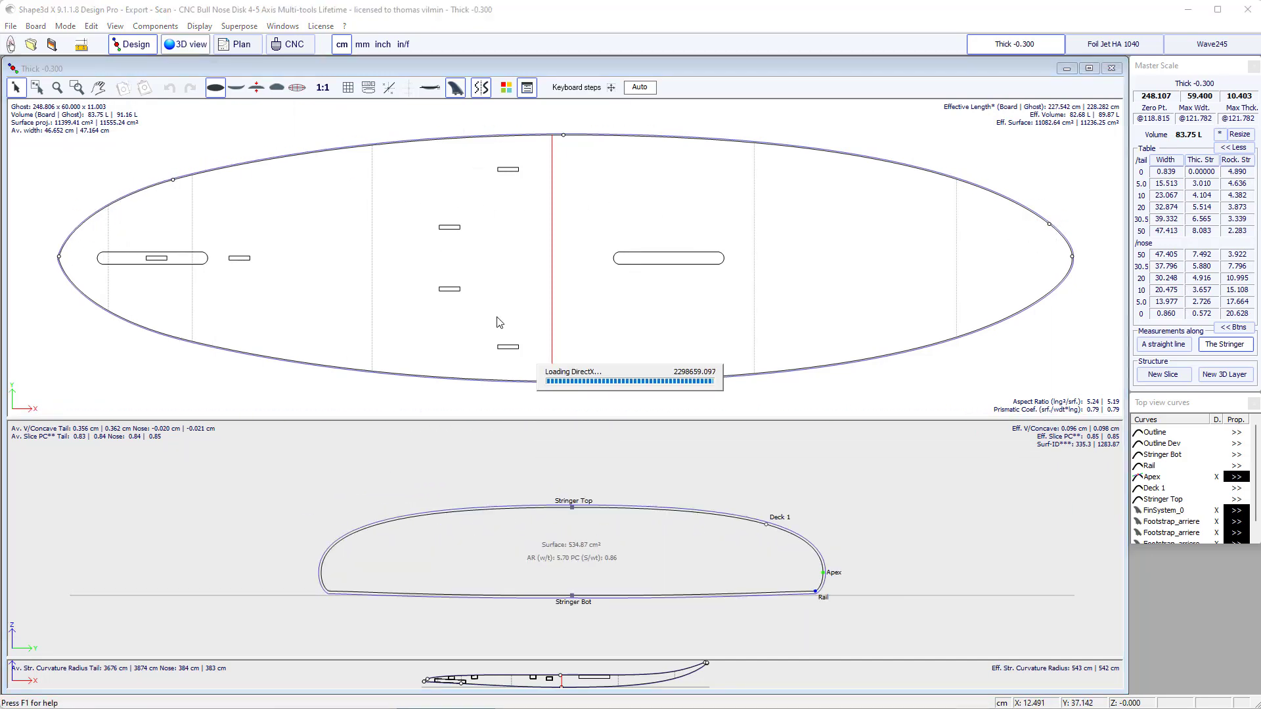
Step: Orbit the board in the 3D view, return to Design, and enlarge the side-view pane
{"action": "key", "text": "F3"}
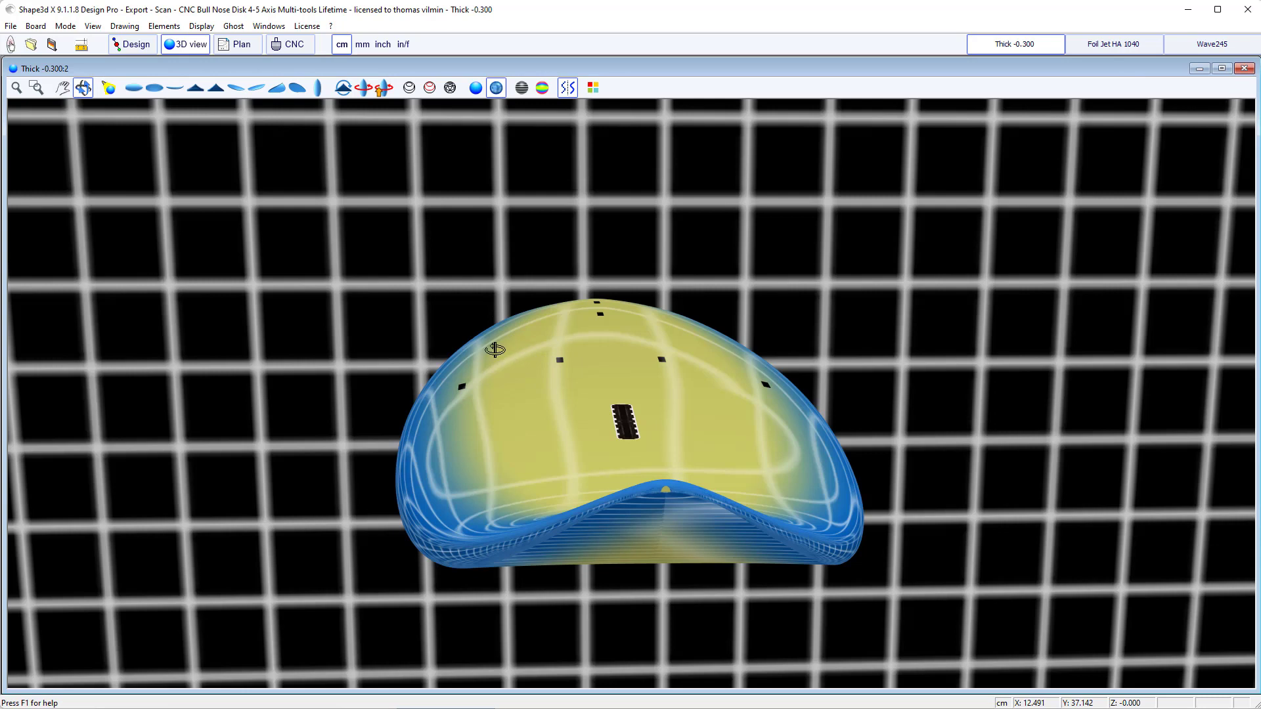
{"action": "mouse_move", "coordinate": [495, 349]}
{"action": "left_mouse_down"}
{"action": "mouse_move", "coordinate": [439, 402]}
{"action": "mouse_move", "coordinate": [484, 416]}
{"action": "left_mouse_up"}
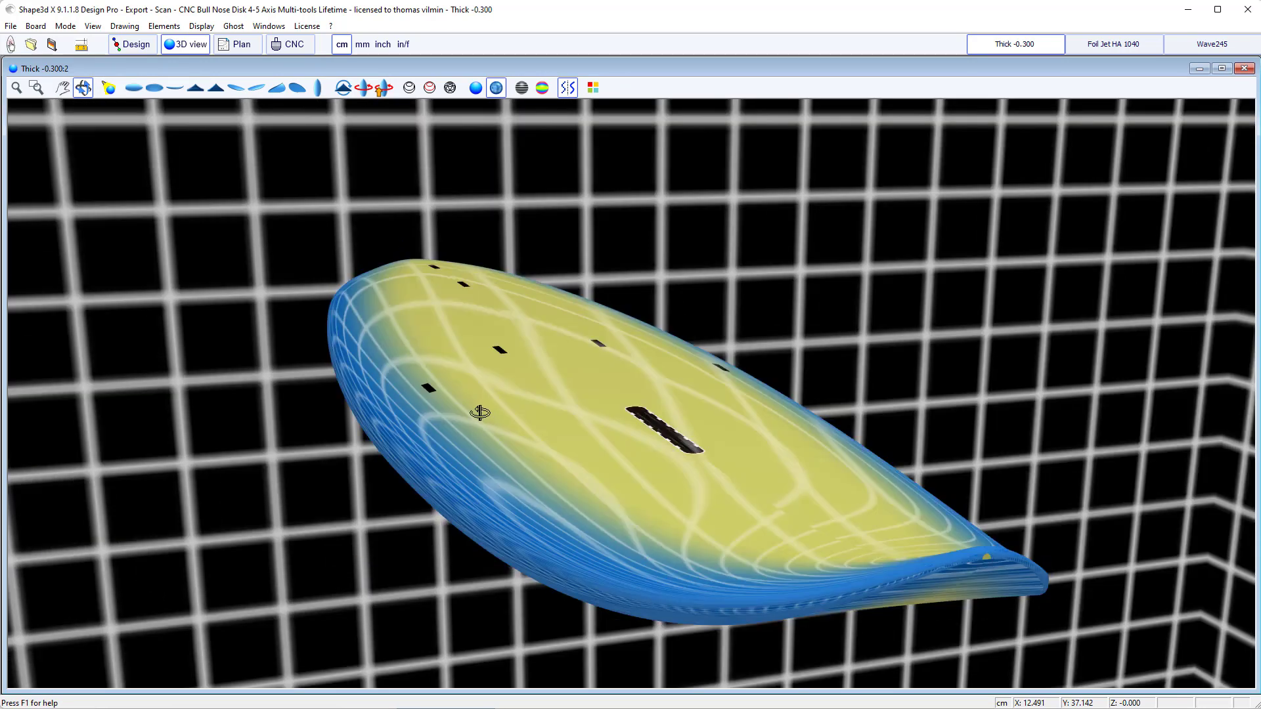
{"action": "mouse_move", "coordinate": [485, 415]}
{"action": "left_mouse_down"}
{"action": "mouse_move", "coordinate": [364, 460]}
{"action": "mouse_move", "coordinate": [20, 676]}
{"action": "mouse_move", "coordinate": [40, 657]}
{"action": "mouse_move", "coordinate": [577, 501]}
{"action": "left_mouse_up"}
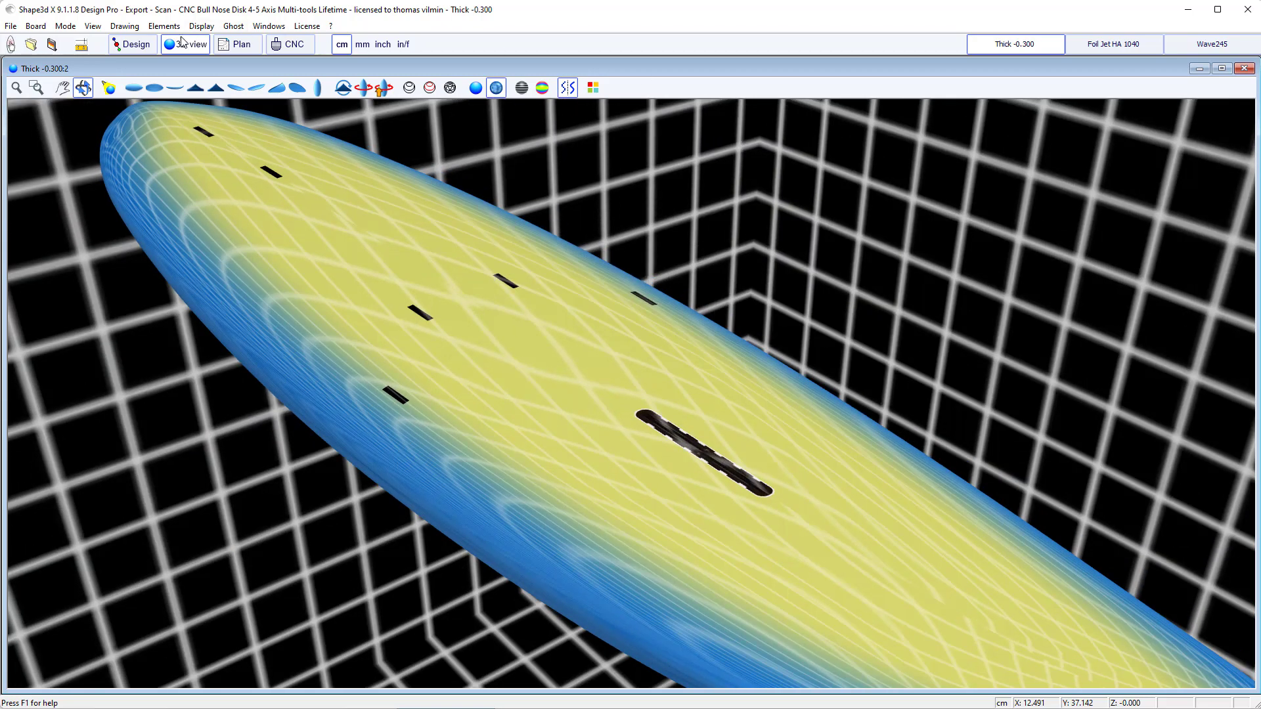
{"action": "left_click", "coordinate": [133, 44]}
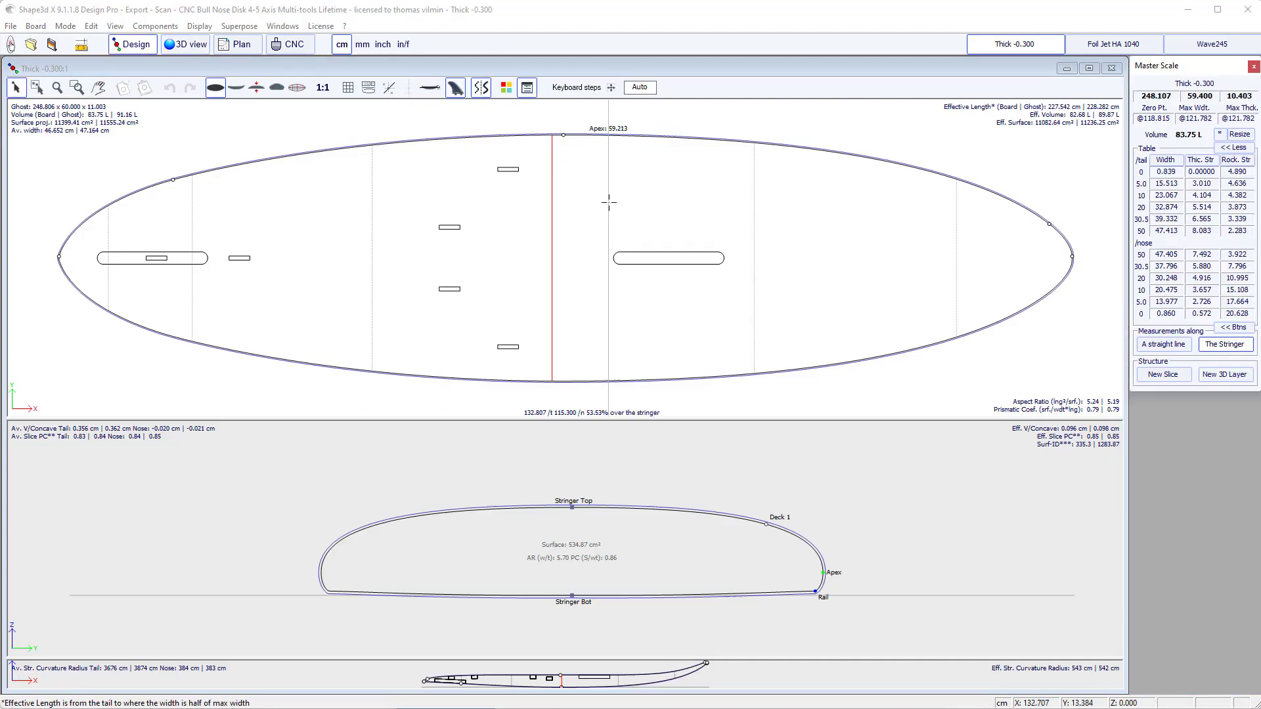
{"action": "left_click_drag", "start_coordinate": [599, 659], "coordinate": [604, 516]}
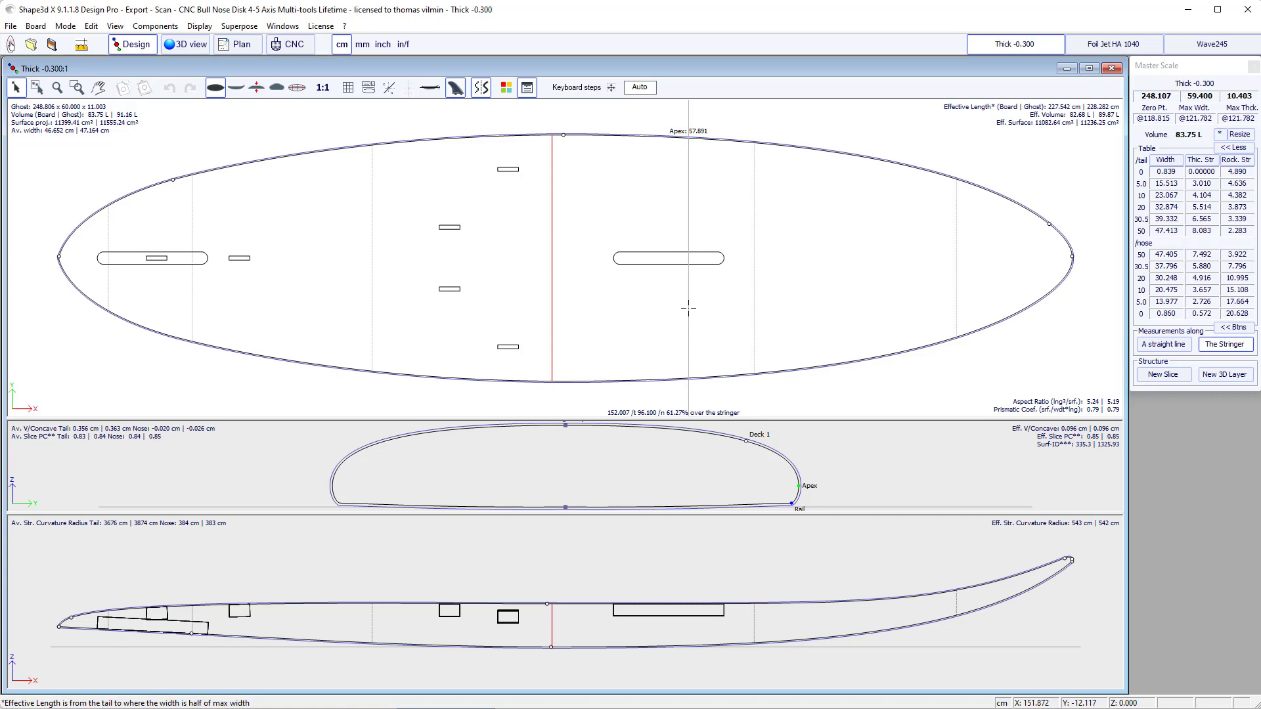
Step: On the Wave245 board, set up a constant-depth 0.300 3D layer with X min 0 and X max cleared
{"action": "left_click", "coordinate": [1206, 46]}
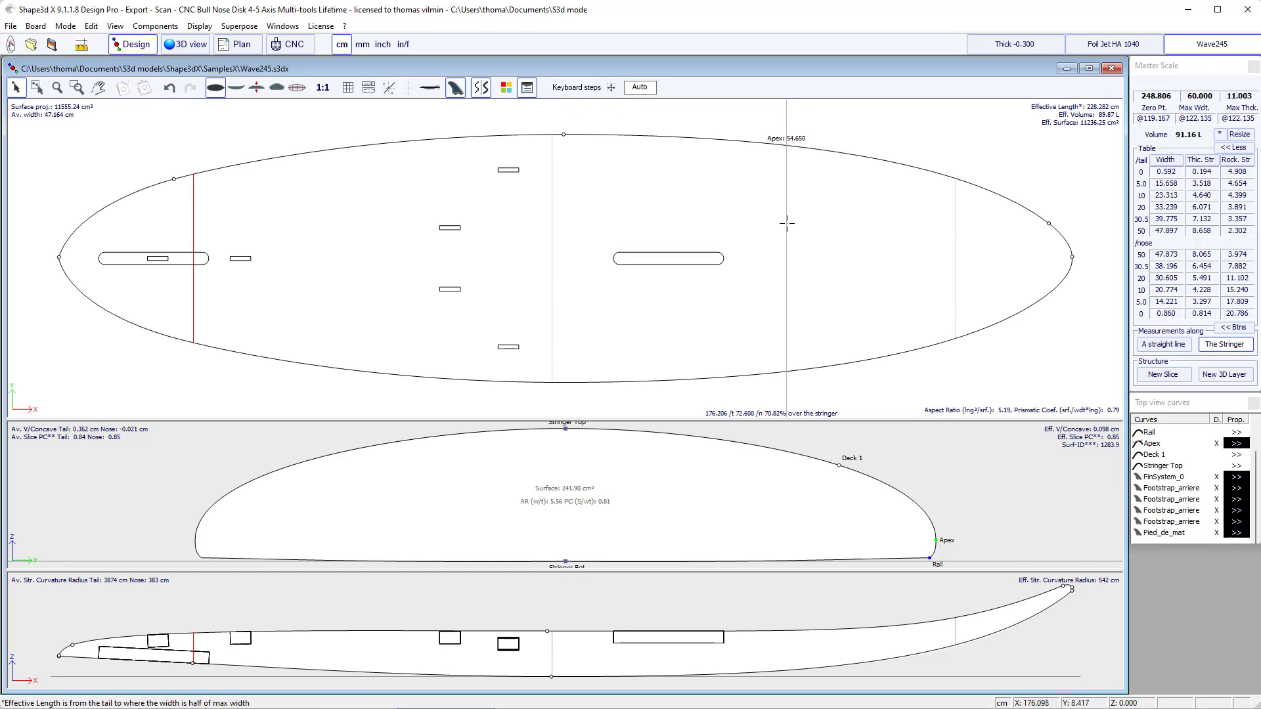
{"action": "left_click", "coordinate": [1227, 376]}
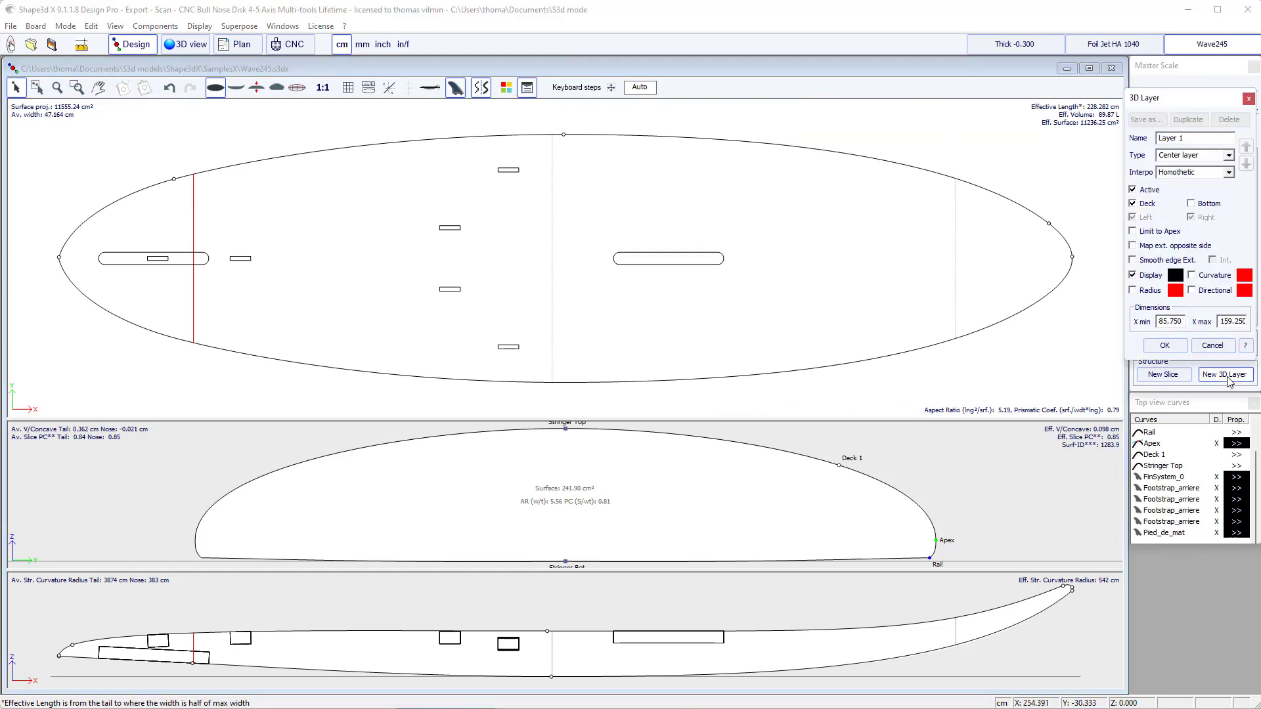
{"action": "left_click", "coordinate": [1229, 156]}
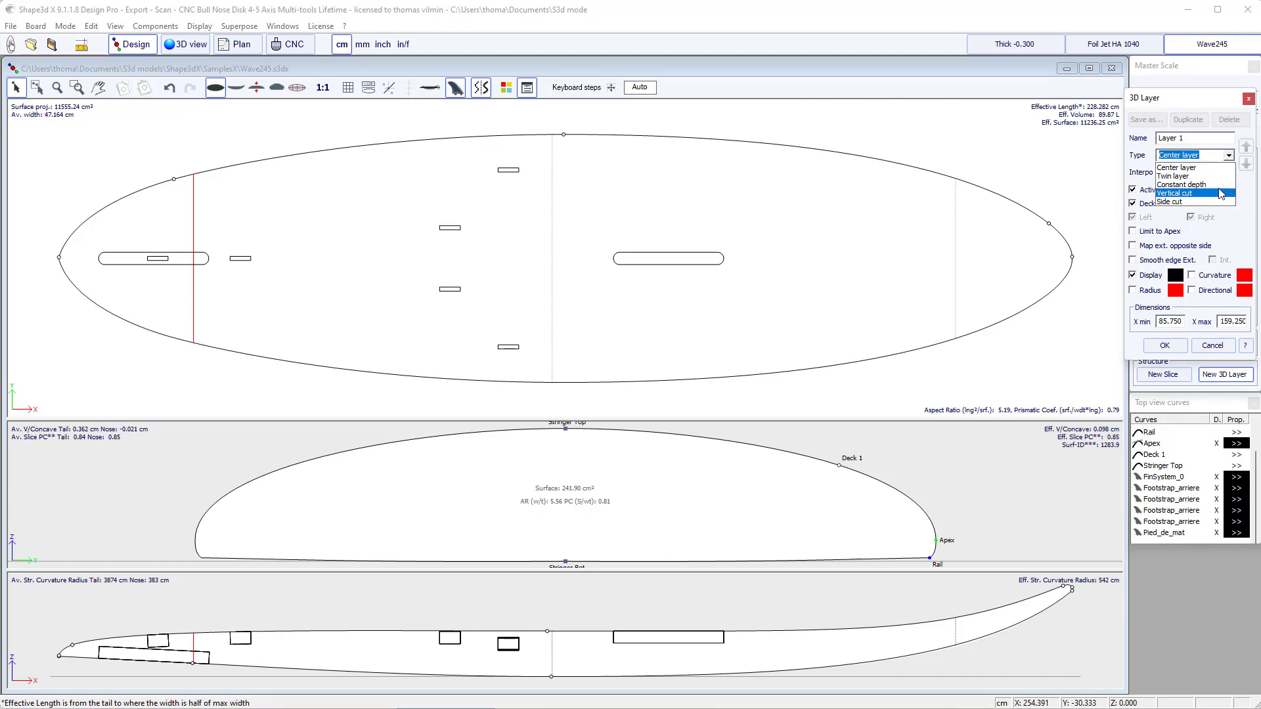
{"action": "left_click", "coordinate": [1182, 184]}
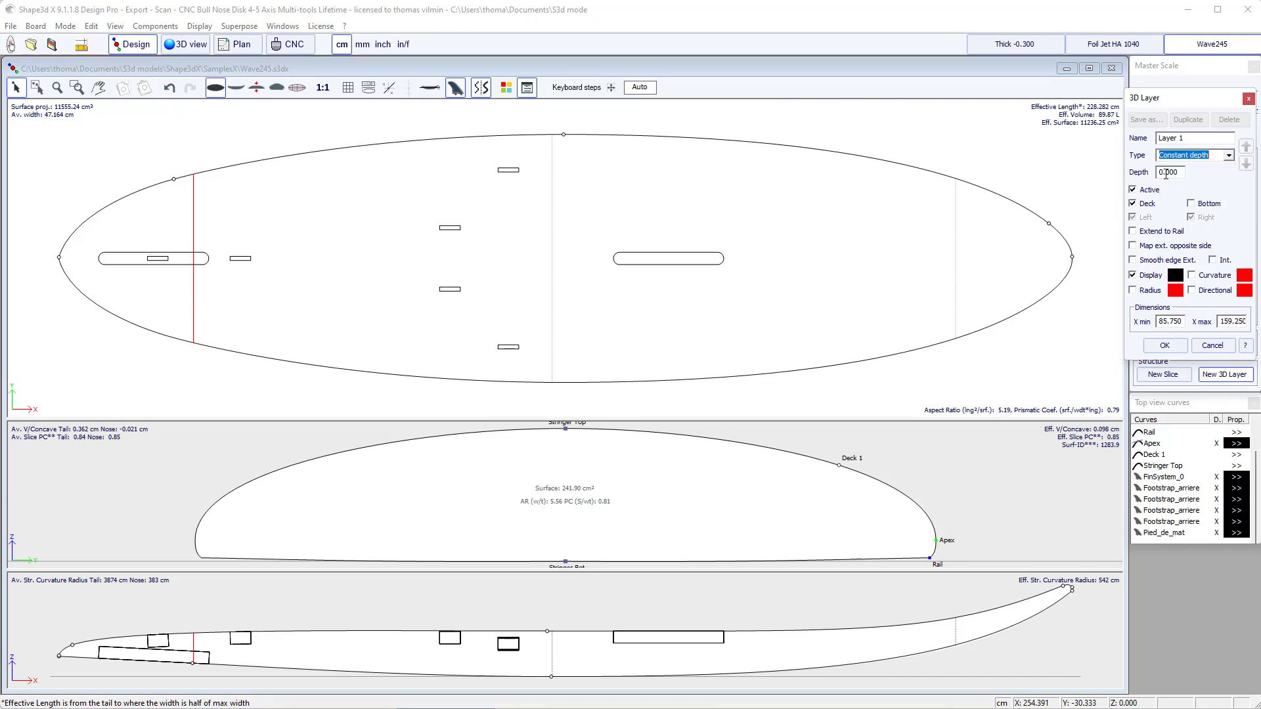
{"action": "left_click_drag", "start_coordinate": [1167, 174], "coordinate": [1170, 175]}
{"action": "left_click_drag", "start_coordinate": [1180, 323], "coordinate": [1091, 330]}
{"action": "type", "text": "0"}
{"action": "left_click_drag", "start_coordinate": [1230, 327], "coordinate": [1257, 326]}
{"action": "left_click_drag", "start_coordinate": [1175, 106], "coordinate": [1161, 126]}
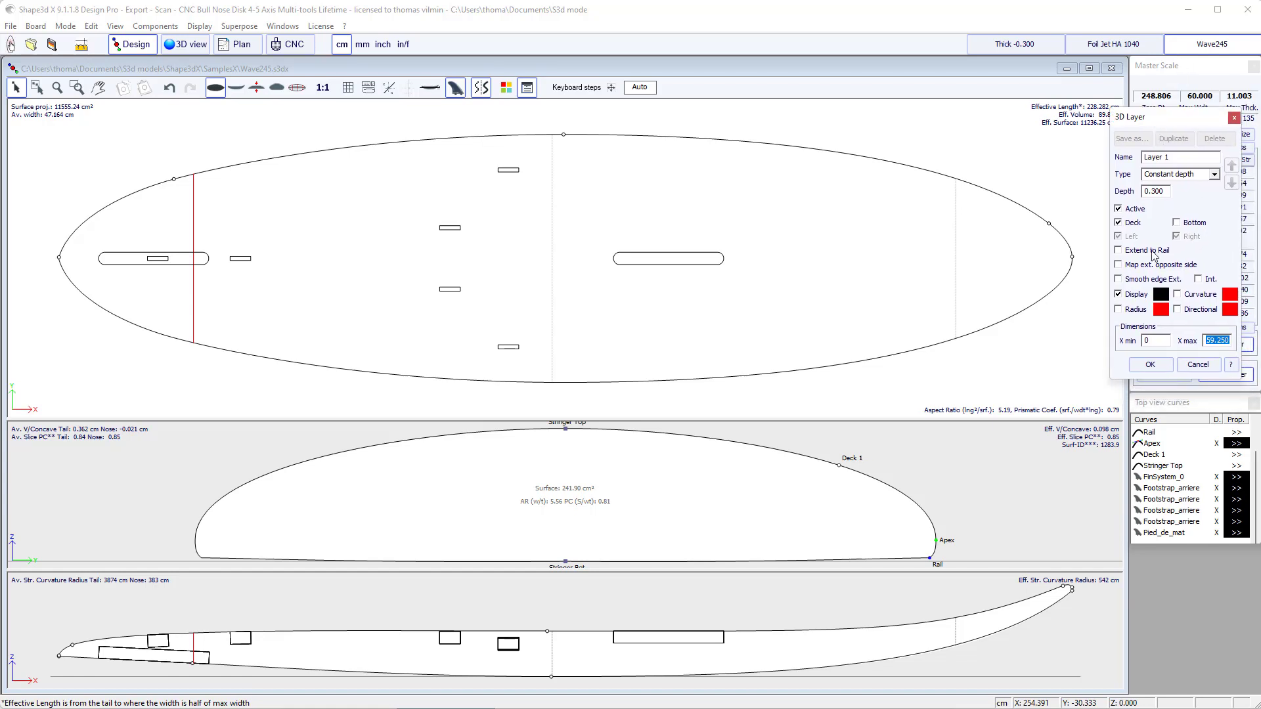
{"action": "key", "text": "BackSpace"}
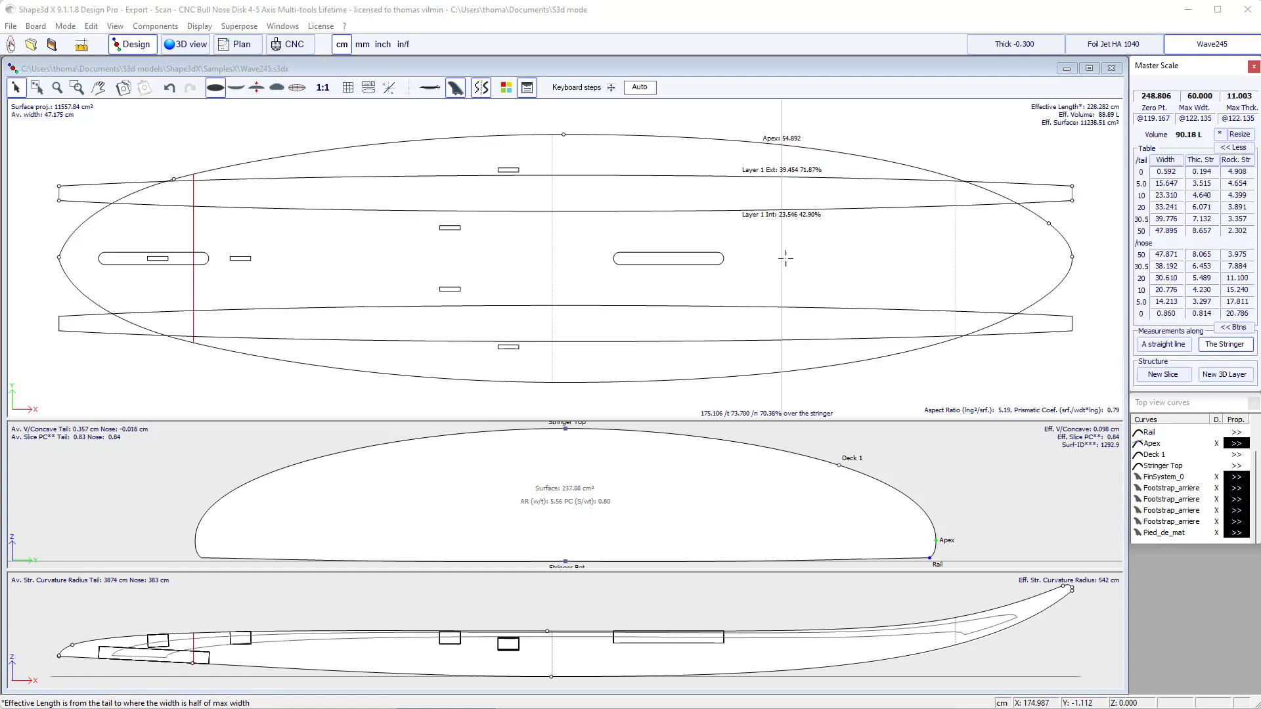
Step: Create the layer and snap its inner tail and nose points onto the stringer
{"action": "left_click", "coordinate": [1162, 366]}
{"action": "left_click", "coordinate": [59, 200]}
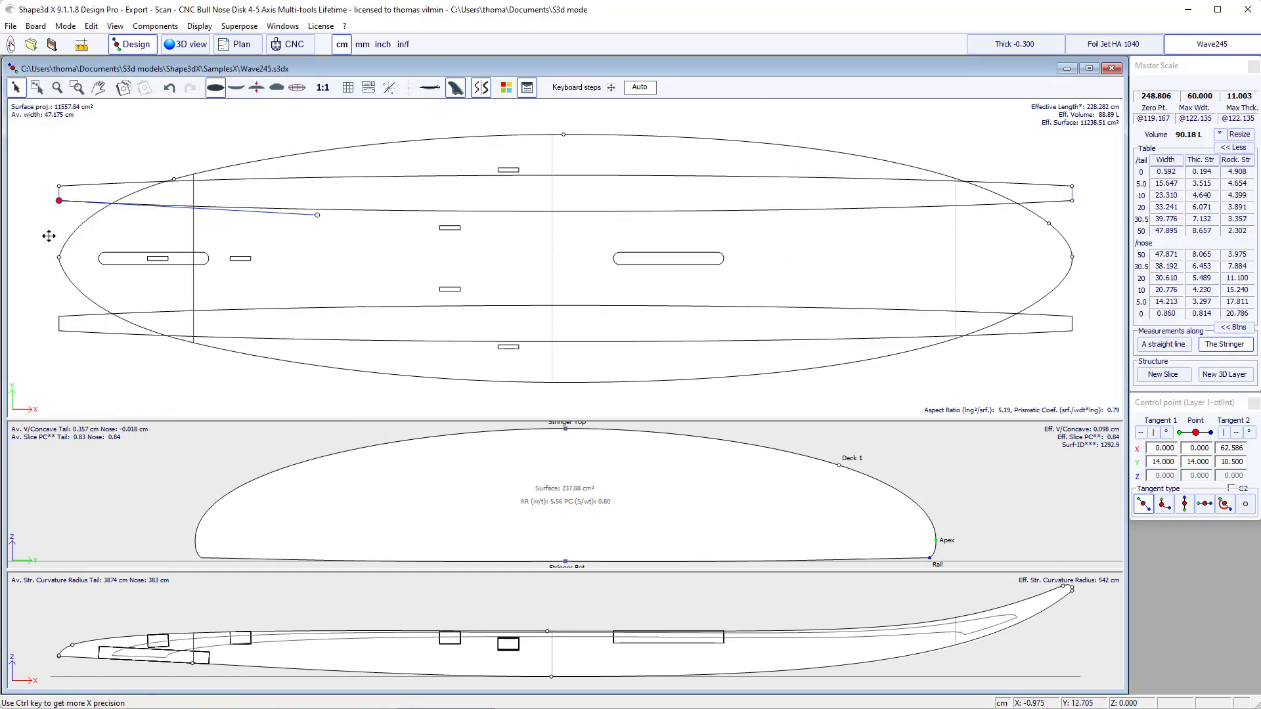
{"action": "left_click_drag", "start_coordinate": [59, 200], "coordinate": [59, 258]}
{"action": "left_click", "coordinate": [1072, 201]}
{"action": "left_click_drag", "start_coordinate": [1072, 200], "coordinate": [1072, 259]}
Step: Push the outer tail and nose points out past the rail, then move the slice to mid-board
{"action": "left_click", "coordinate": [59, 186]}
{"action": "left_click", "coordinate": [1072, 186], "text": "shift"}
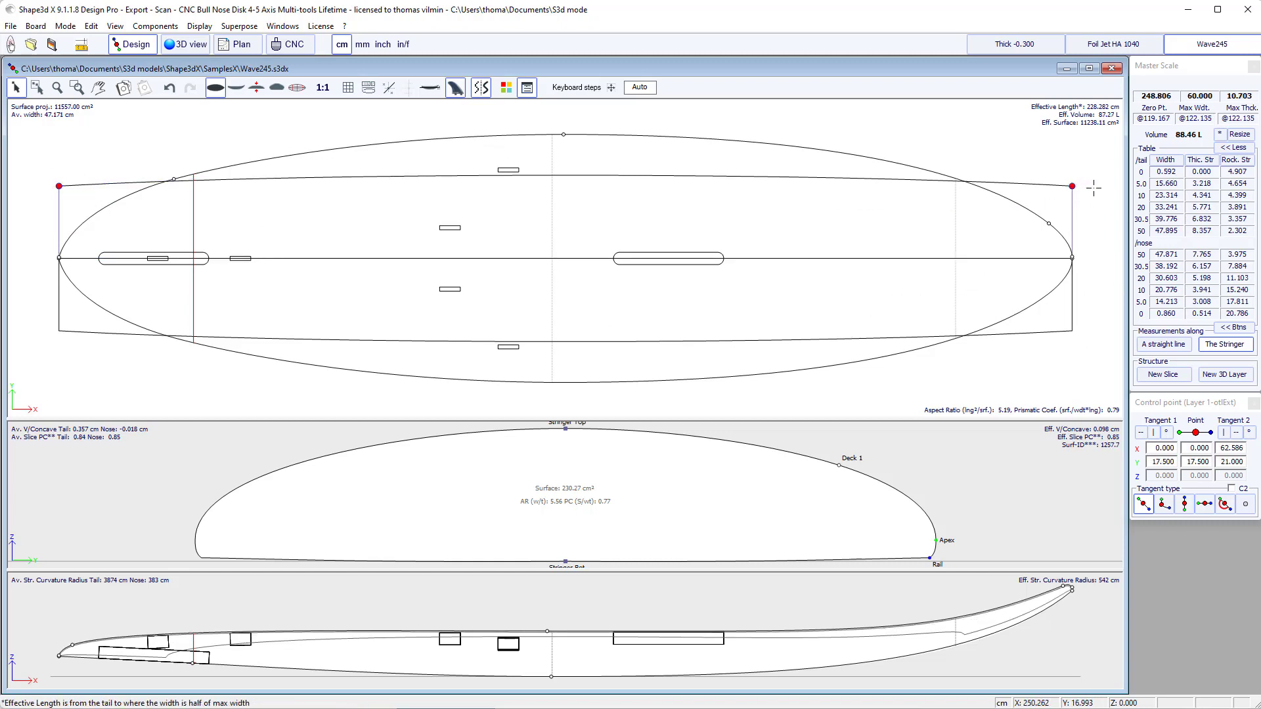
{"action": "key", "text": "ctrl+Up"}
{"action": "key", "text": "ctrl+Up"}
{"action": "key", "text": "ctrl+Up"}
{"action": "key", "text": "ctrl+Up"}
{"action": "key", "text": "ctrl+Up"}
{"action": "key", "text": "ctrl+Up"}
{"action": "key", "text": "ctrl+Up"}
{"action": "key", "text": "ctrl+Up"}
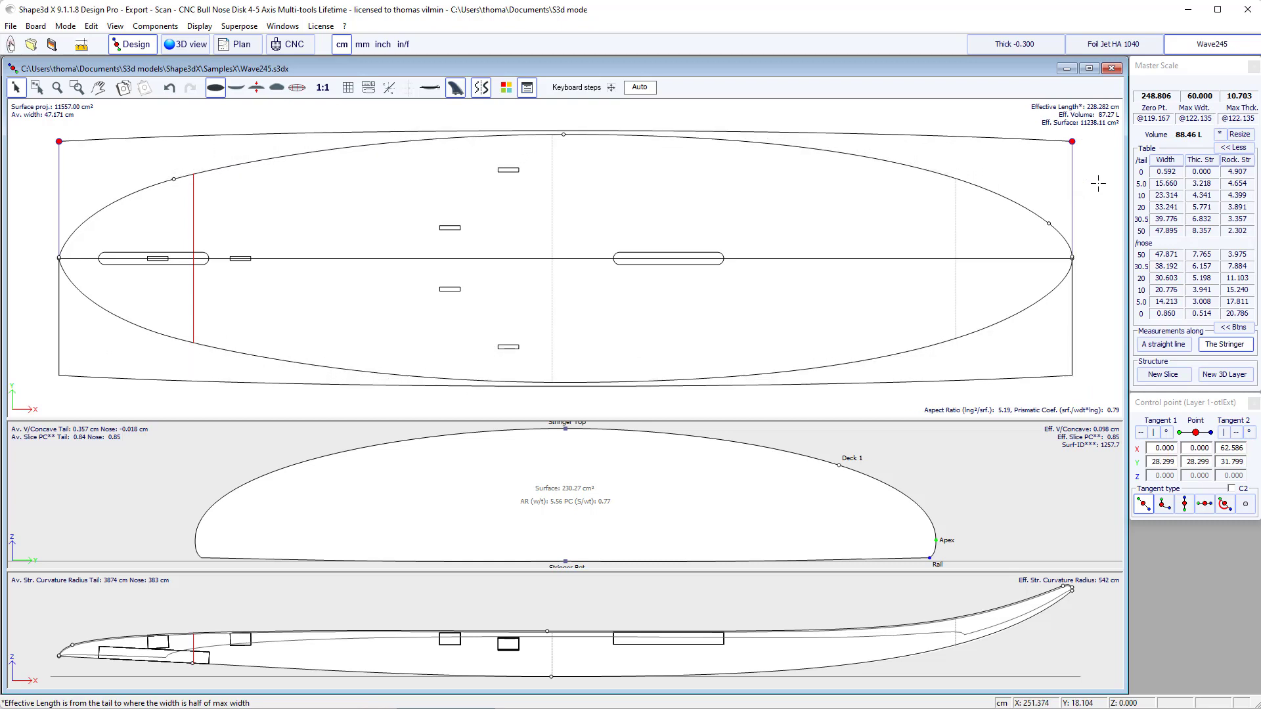
{"action": "left_click", "coordinate": [557, 186]}
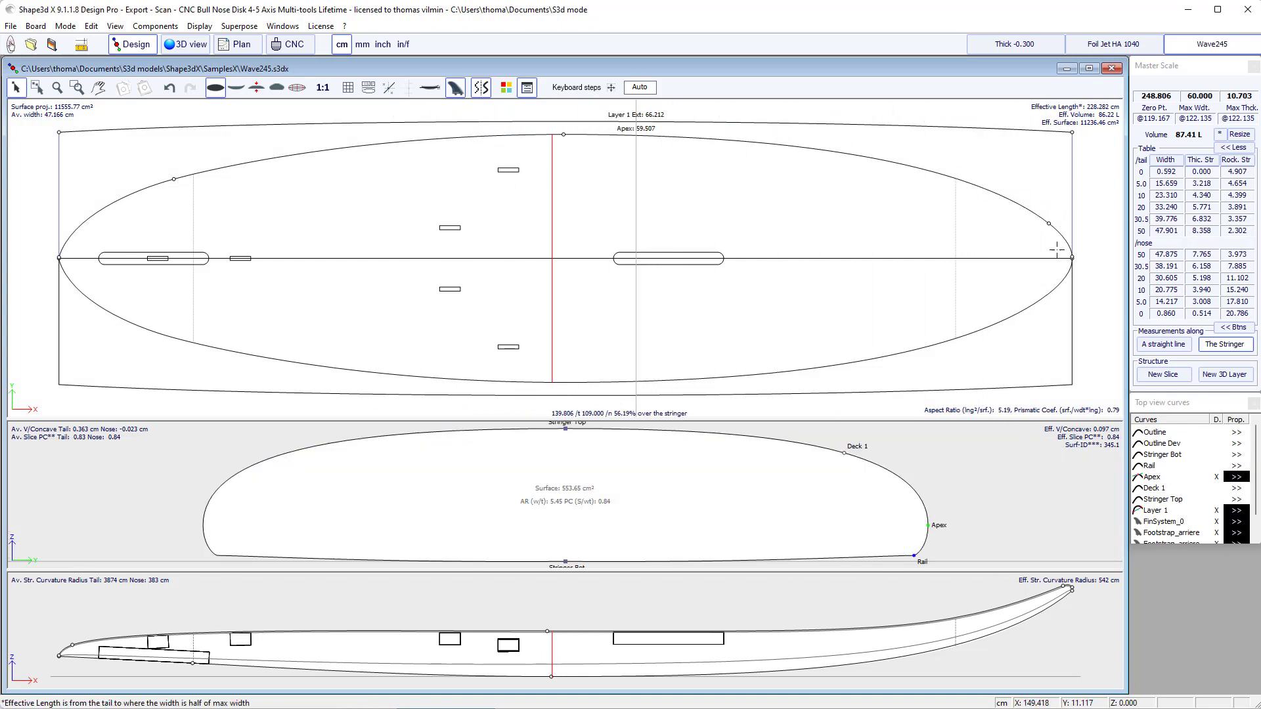
{"action": "scroll", "coordinate": [1213, 498], "scroll_direction": "down", "scroll_amount": 1}
{"action": "scroll", "coordinate": [1213, 497], "scroll_direction": "down", "scroll_amount": 1}
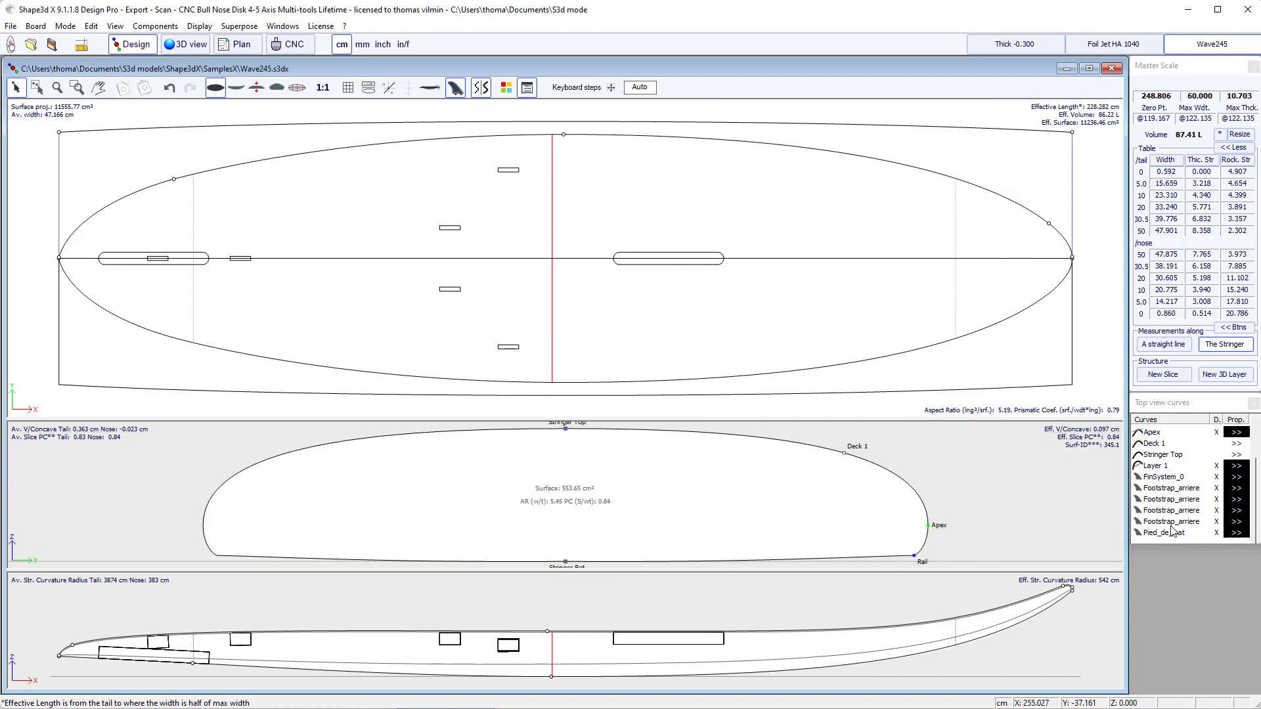
Step: Duplicate Layer 1 as 'Layer bot', applied to the bottom instead of the deck
{"action": "left_click", "coordinate": [1154, 466]}
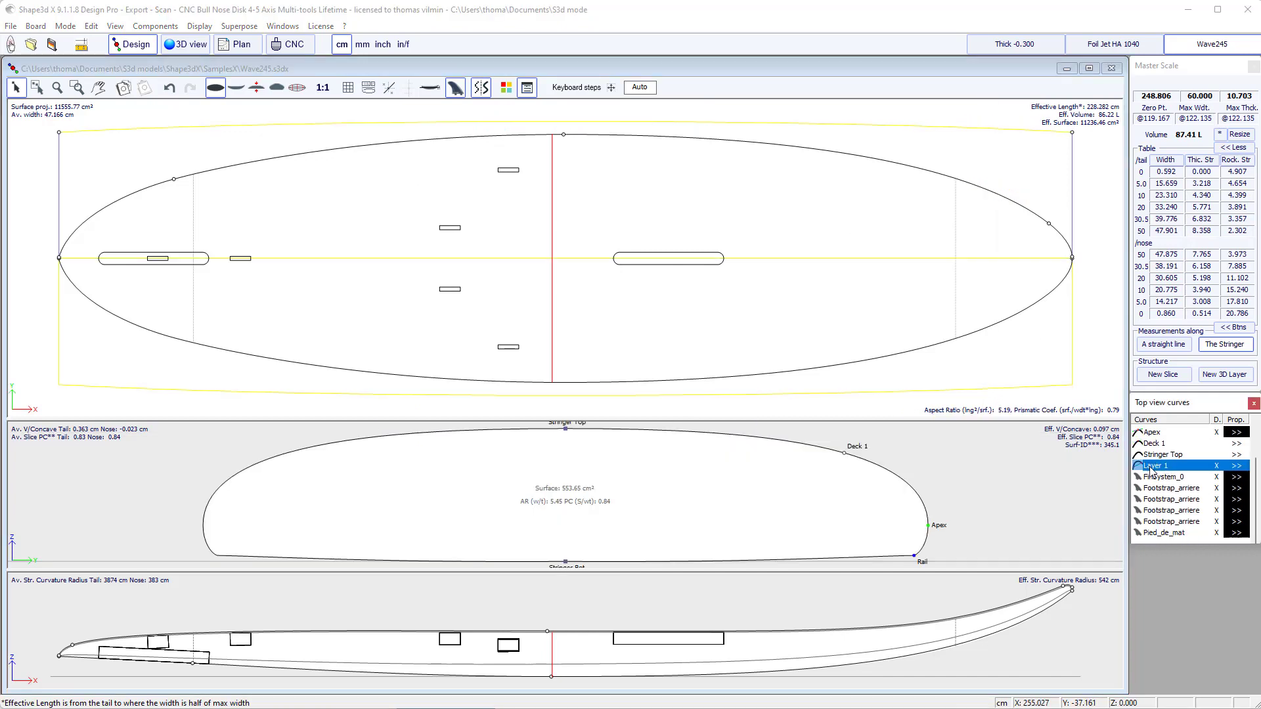
{"action": "left_click", "coordinate": [1237, 468]}
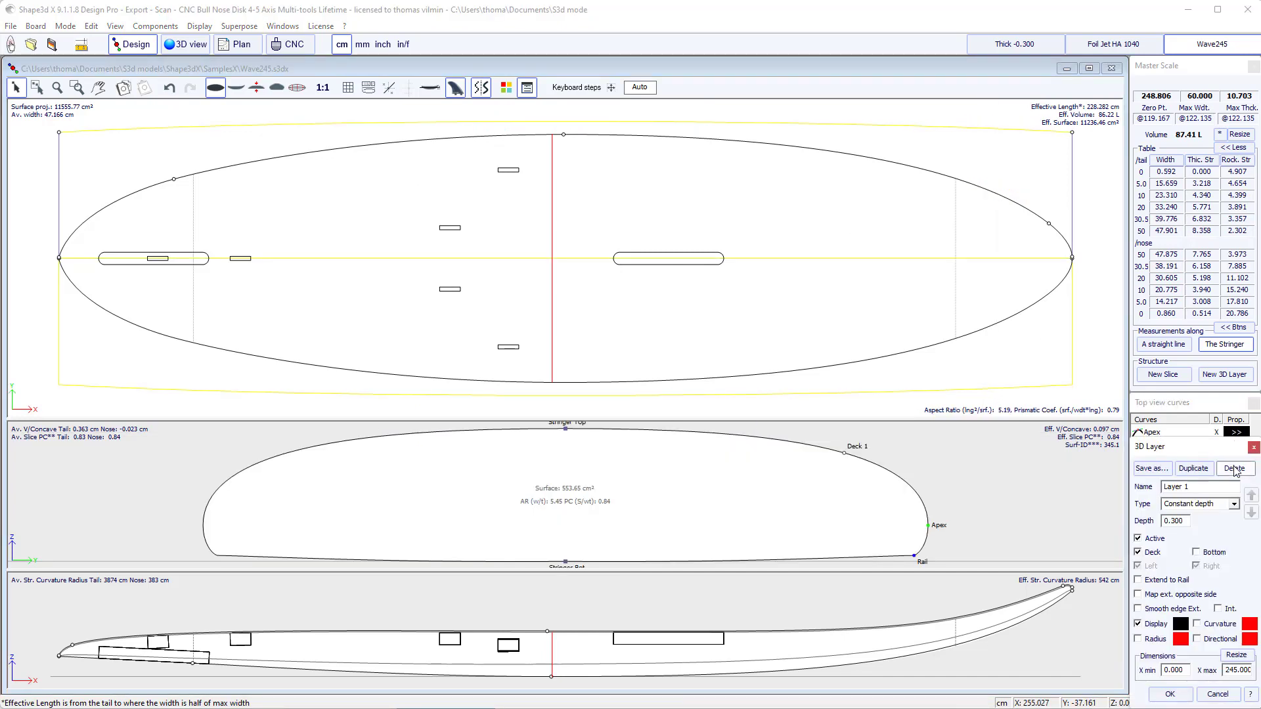
{"action": "left_click", "coordinate": [1194, 468]}
{"action": "left_click_drag", "start_coordinate": [1186, 490], "coordinate": [1233, 479]}
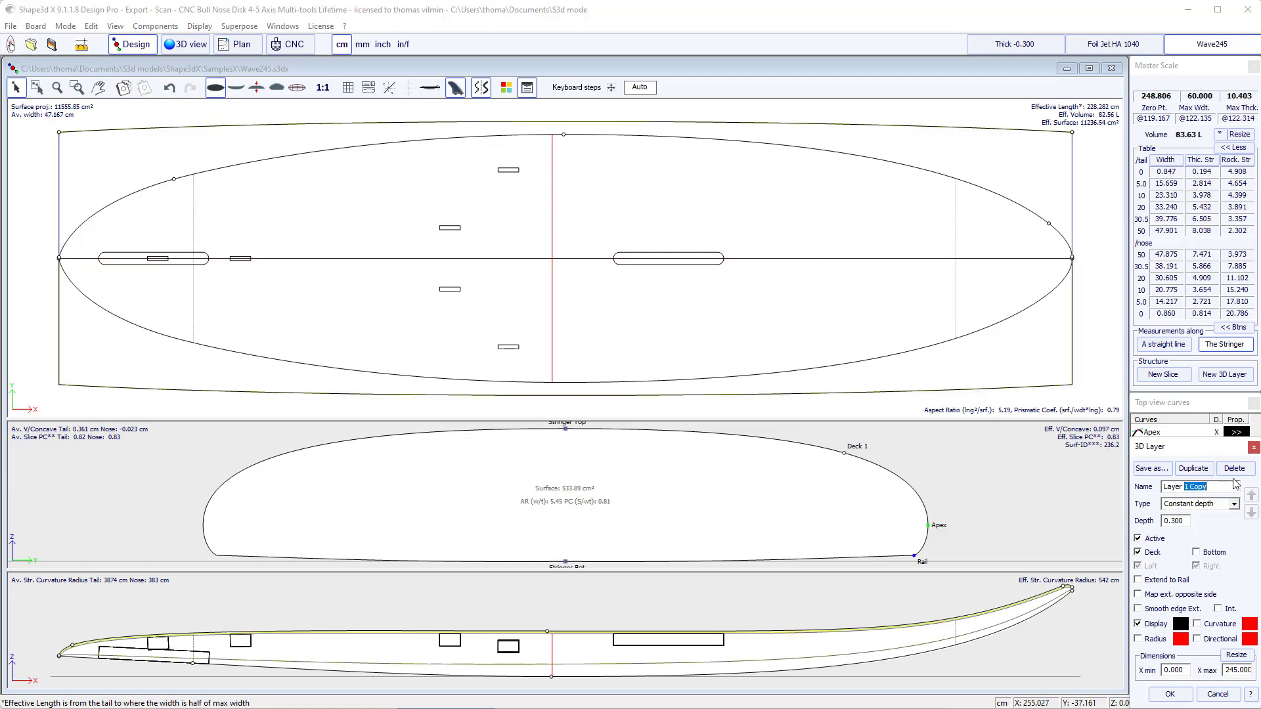
{"action": "type", "text": "bot"}
{"action": "left_click", "coordinate": [1202, 555]}
{"action": "left_click", "coordinate": [1170, 694]}
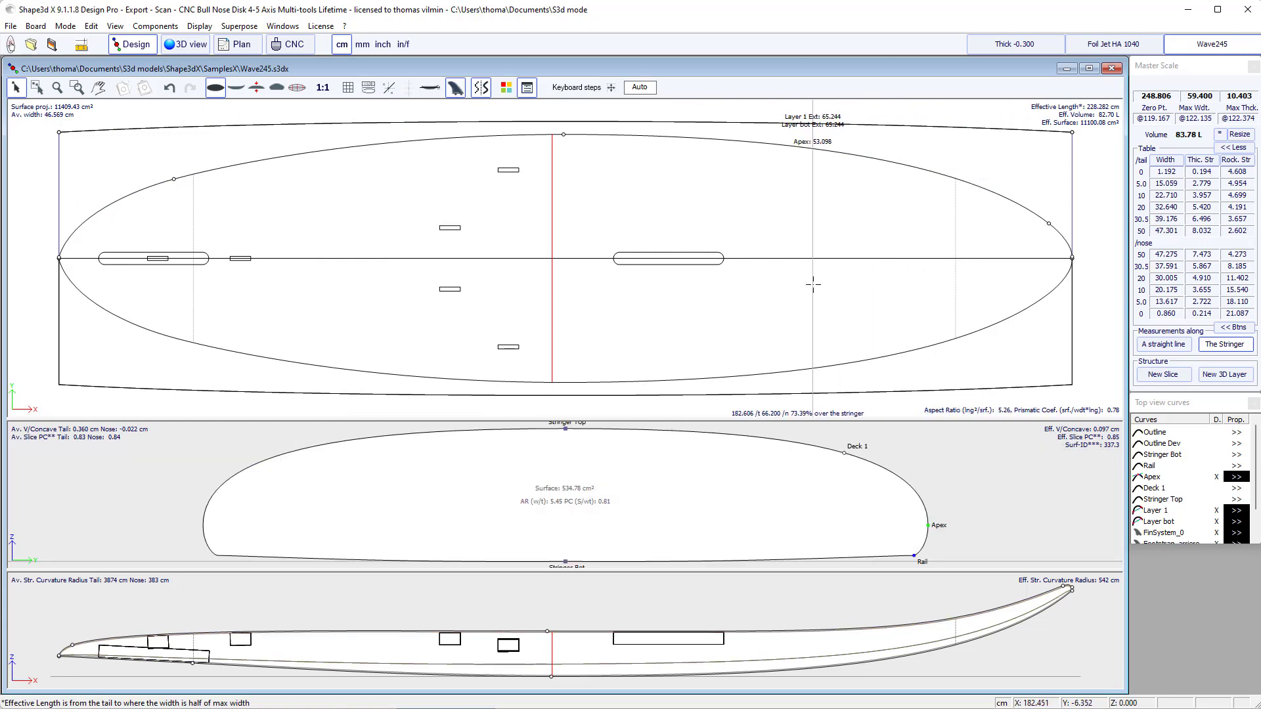
Step: Switch to the Foil Jet HA 1040 board and flip it top to bottom
{"action": "left_click", "coordinate": [1110, 43]}
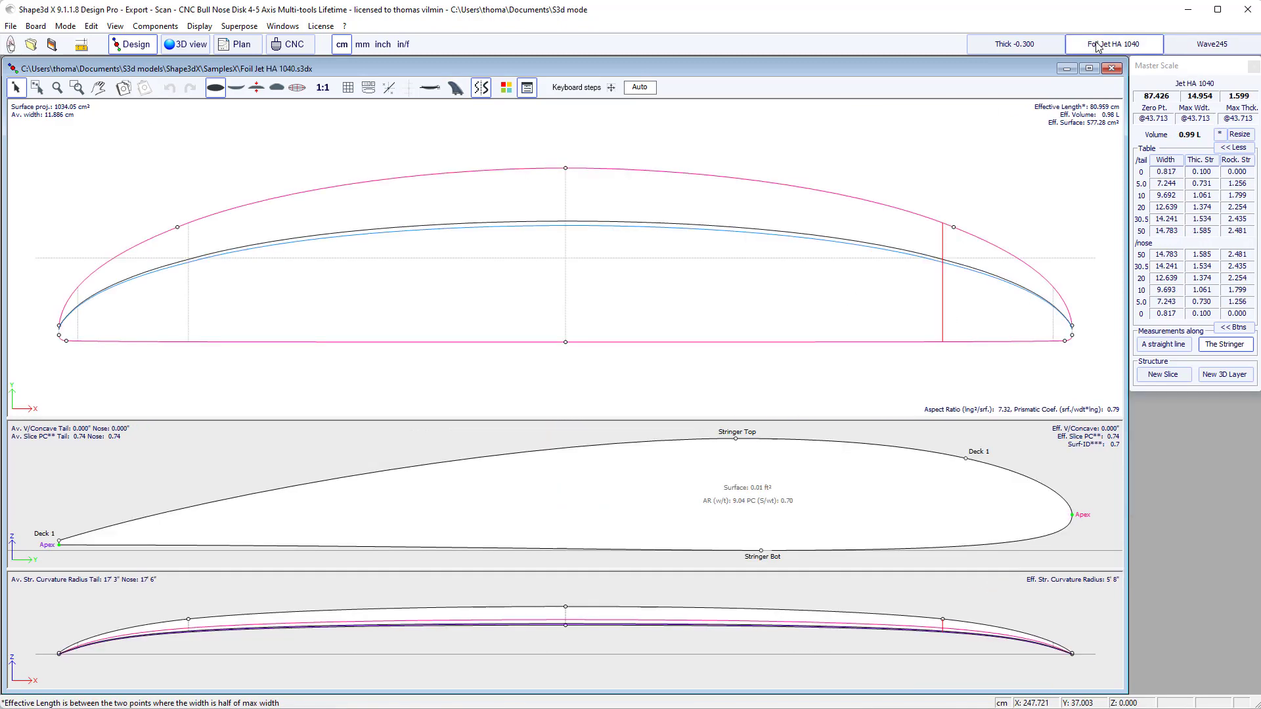
{"action": "right_click", "coordinate": [658, 150]}
{"action": "mouse_move", "coordinate": [749, 411]}
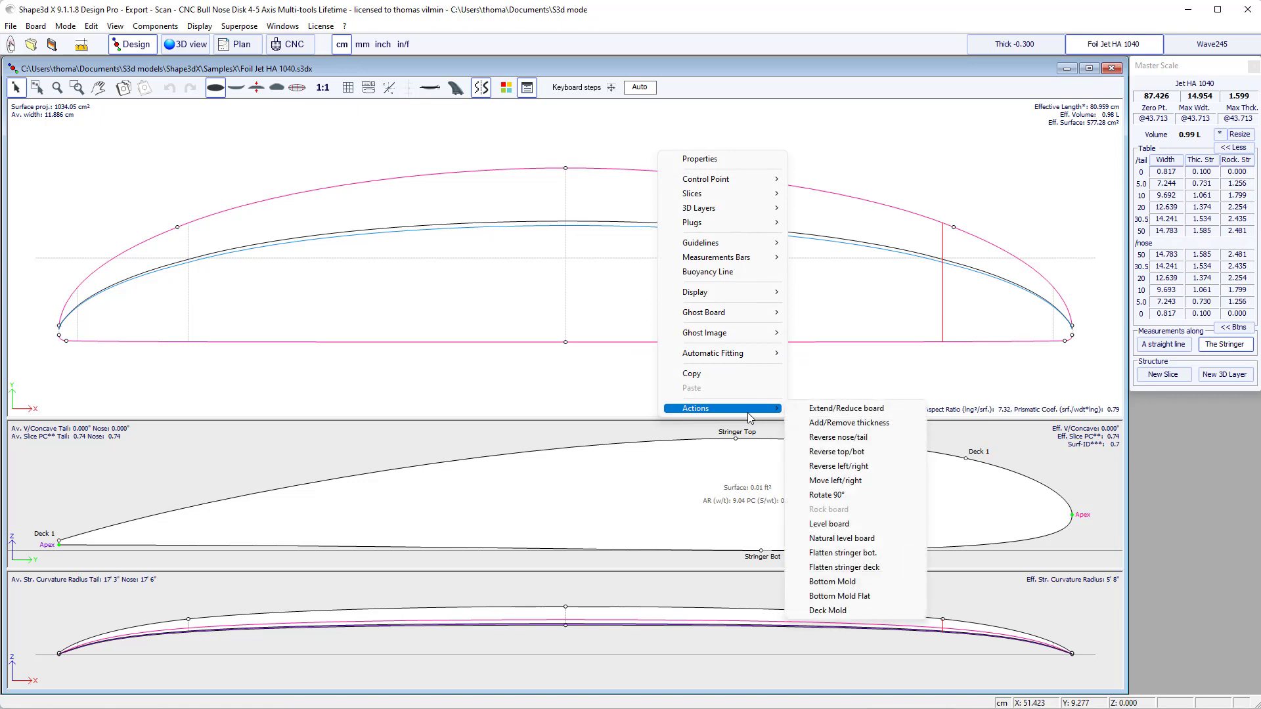
{"action": "left_click", "coordinate": [848, 454]}
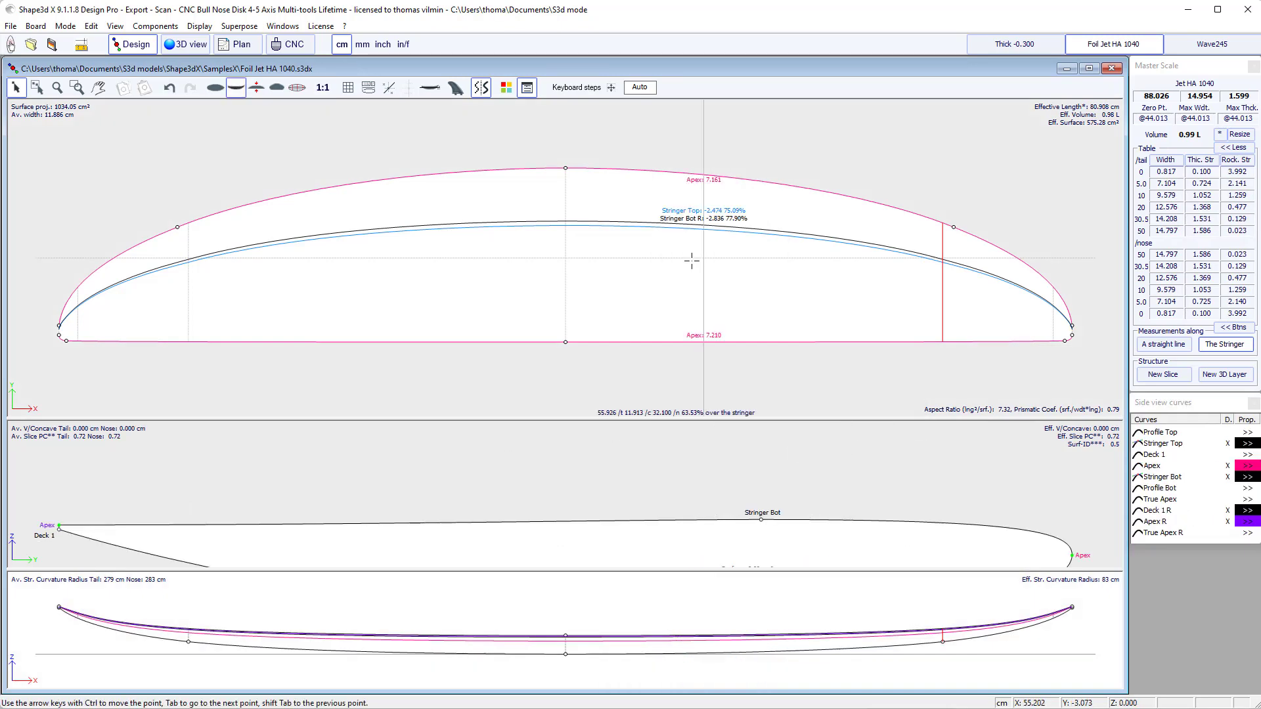
Step: In slice mode, undo the last change to restore the 87.426 cm length, reactivating the top view
{"action": "left_click", "coordinate": [692, 260]}
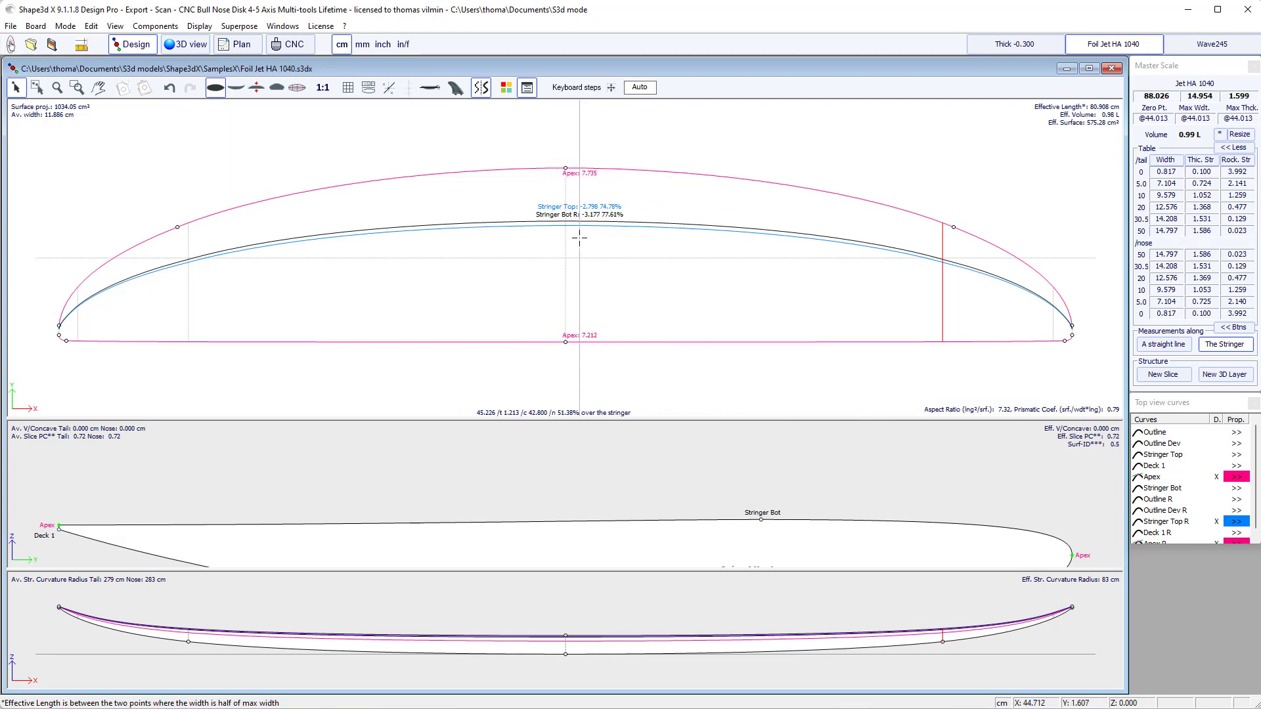
{"action": "left_click", "coordinate": [565, 263]}
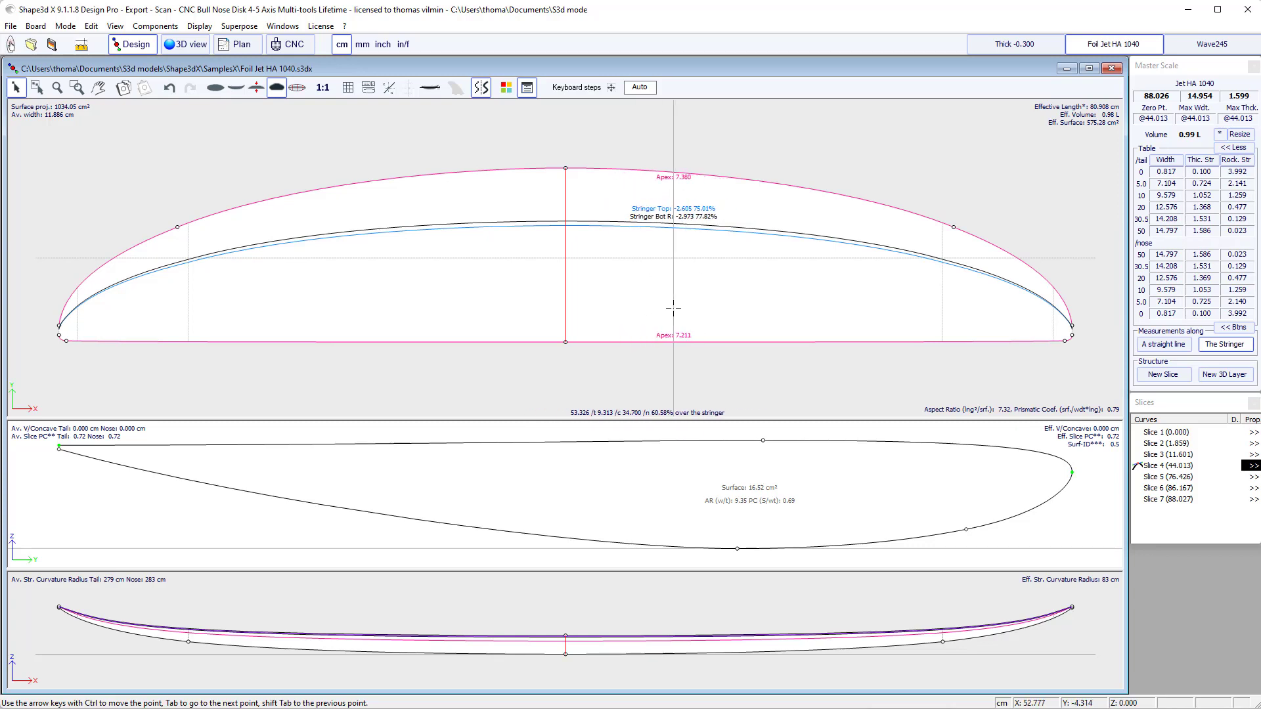
{"action": "key", "text": "ctrl+z"}
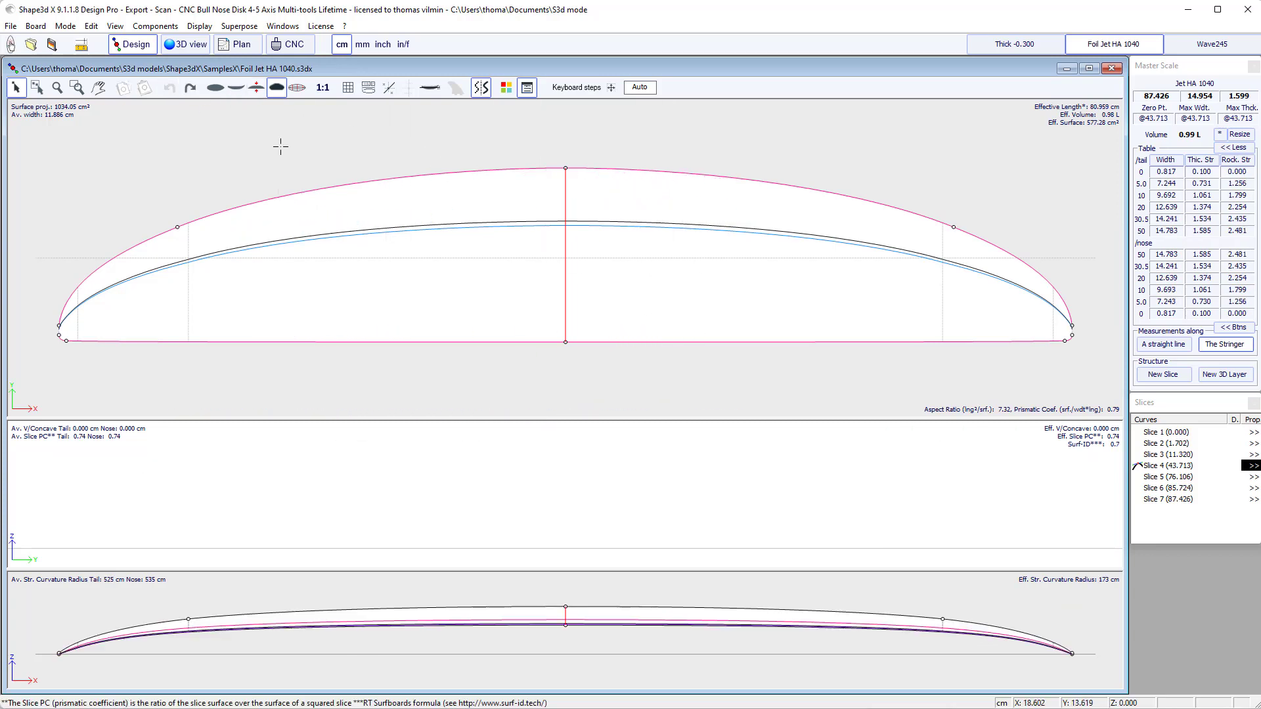
{"action": "left_click", "coordinate": [626, 366]}
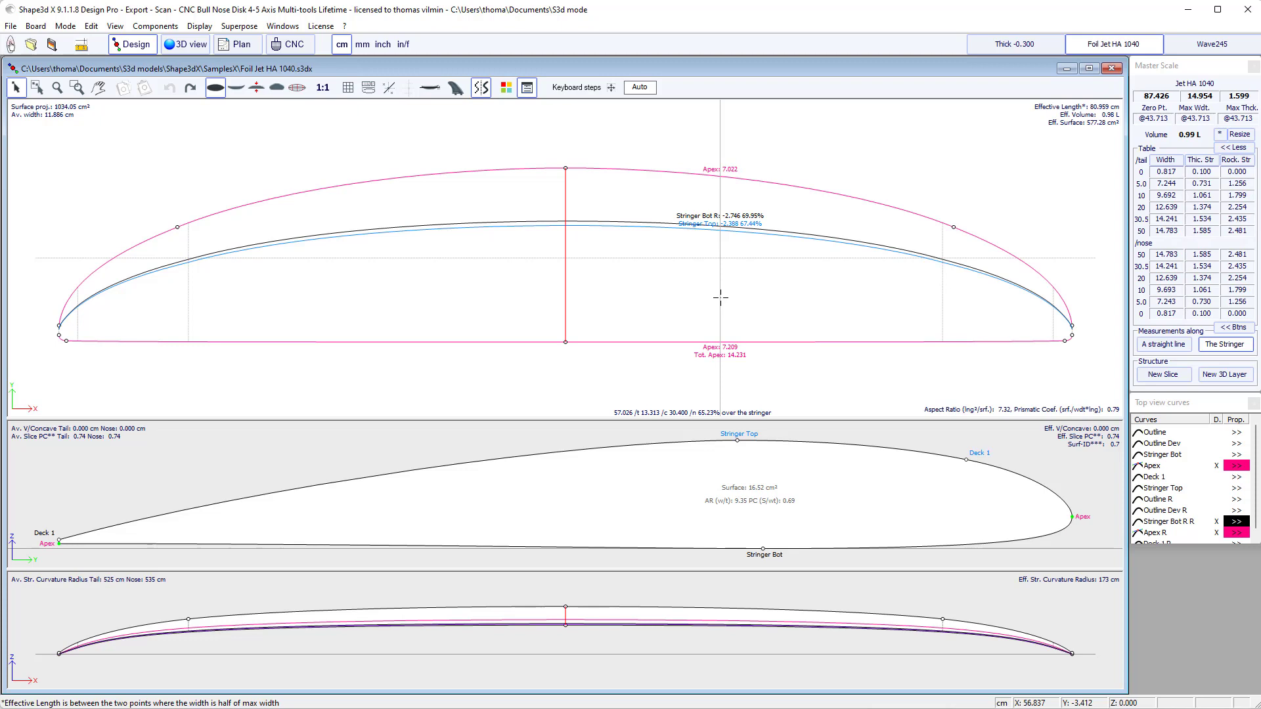
Step: Create a bottom mold of the foil, the new Jet HA 1040 Mold Bottom board
{"action": "right_click", "coordinate": [681, 281]}
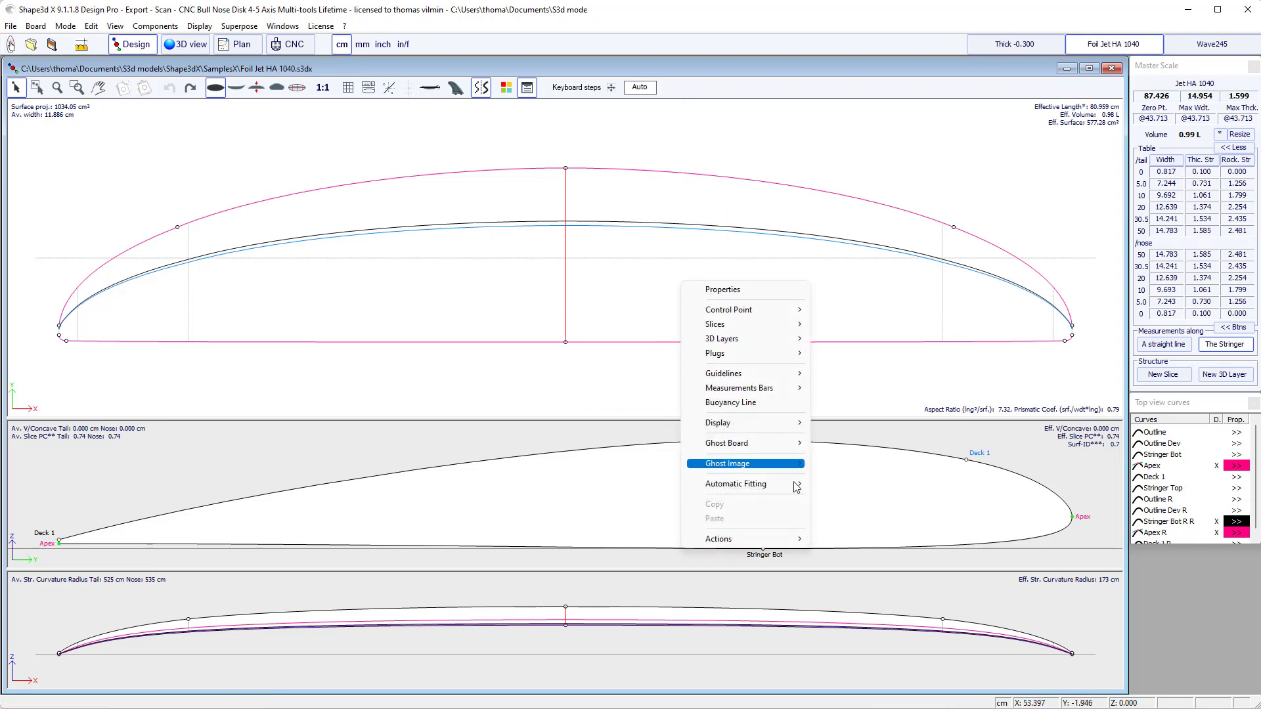
{"action": "mouse_move", "coordinate": [790, 540]}
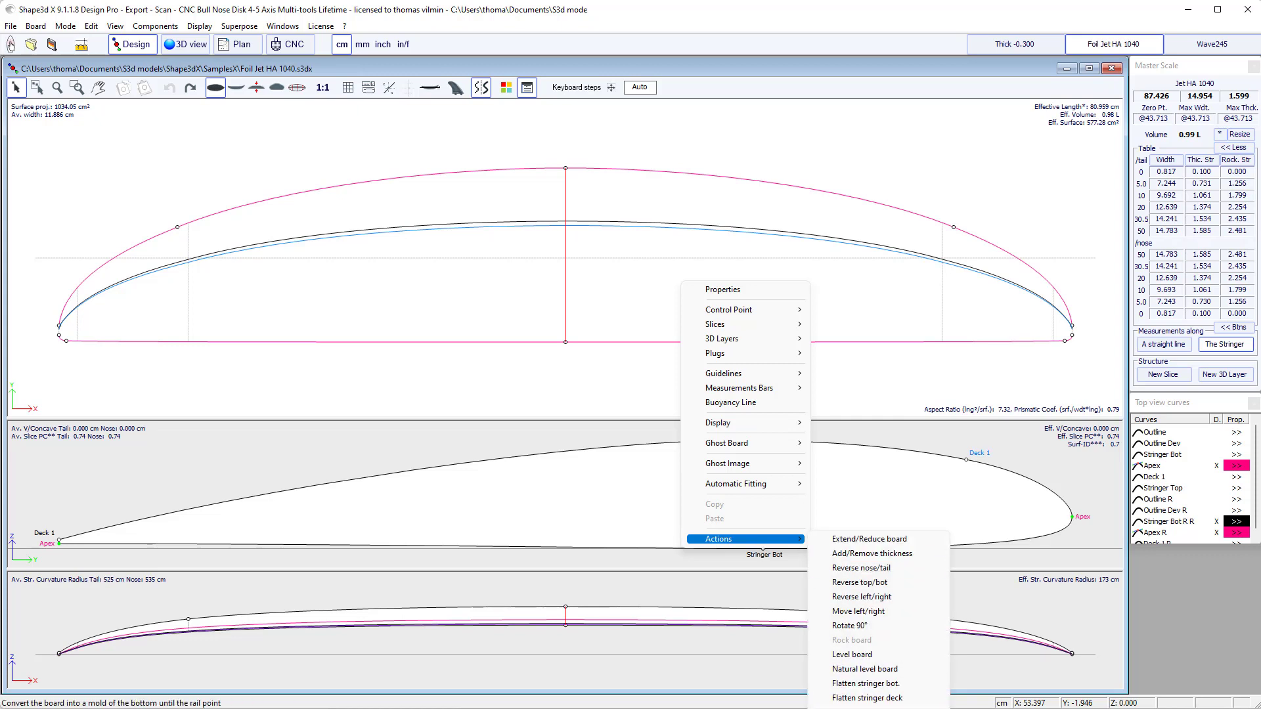
{"action": "left_click", "coordinate": [878, 707]}
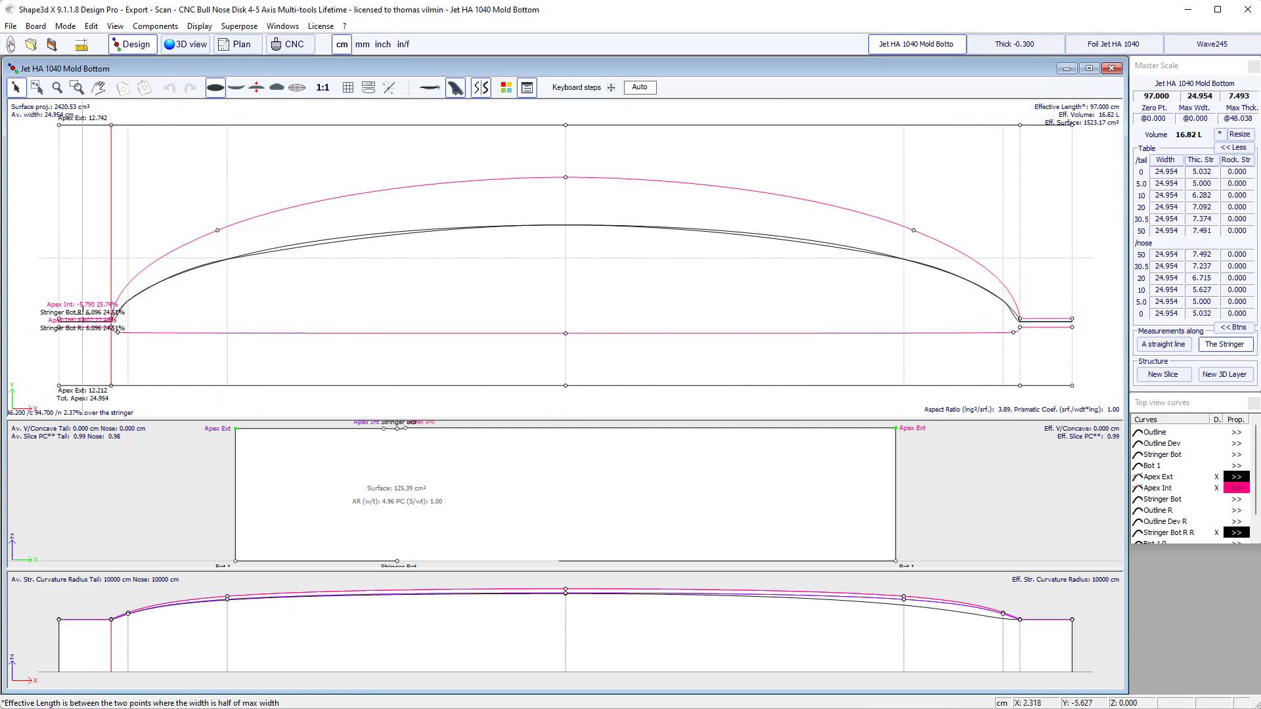
Step: Inspect the bottom mold in 3D on a white background, then return to Foil Jet HA 1040
{"action": "left_click", "coordinate": [187, 48]}
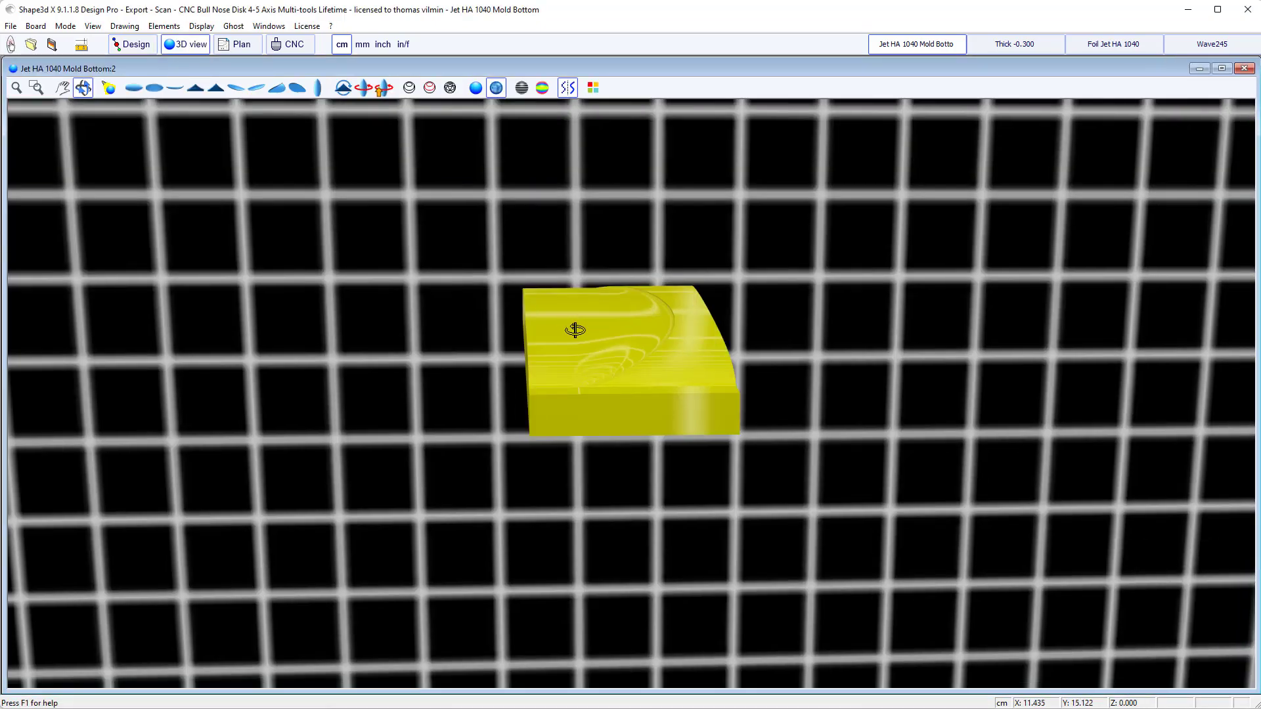
{"action": "left_click_drag", "start_coordinate": [575, 330], "coordinate": [493, 100]}
{"action": "left_click", "coordinate": [475, 88]}
{"action": "left_click_drag", "start_coordinate": [489, 145], "coordinate": [491, 283]}
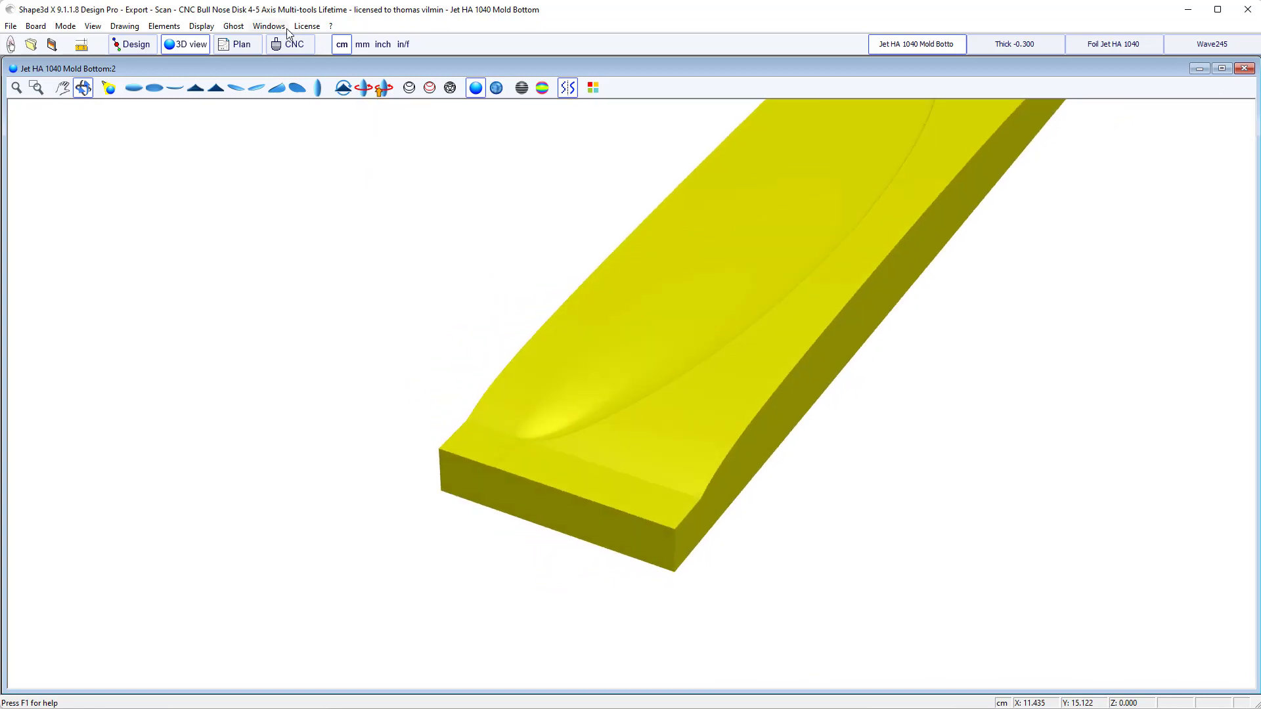
{"action": "left_click", "coordinate": [1117, 44]}
Step: Create the Jet HA 1040 Mold Deck board and view it as a solid 3D block
{"action": "right_click", "coordinate": [700, 277]}
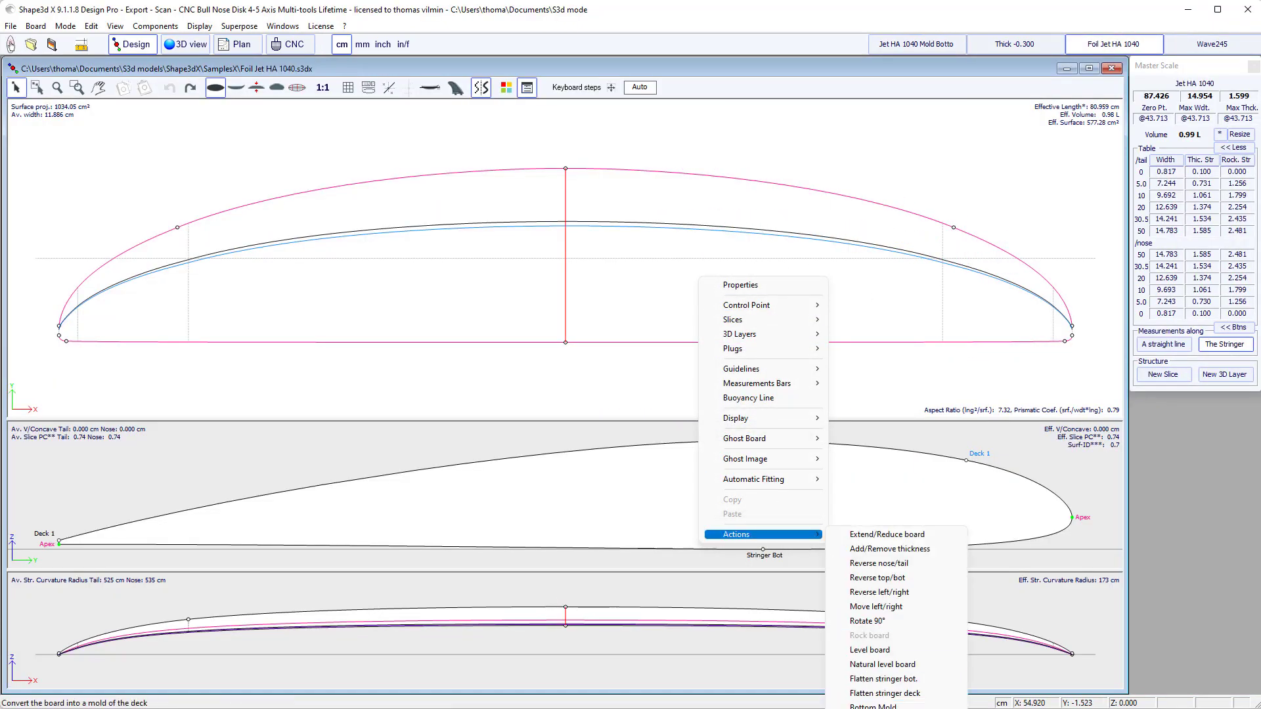
{"action": "left_click", "coordinate": [868, 706]}
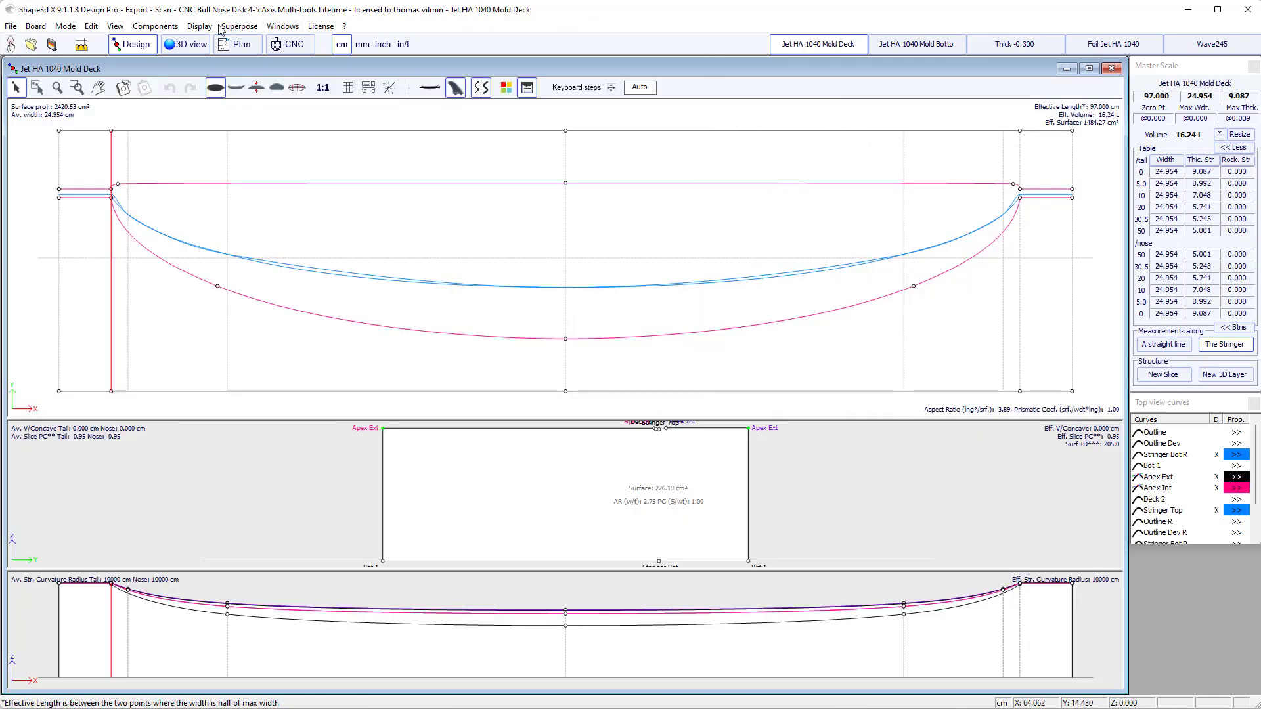
{"action": "left_click", "coordinate": [188, 44]}
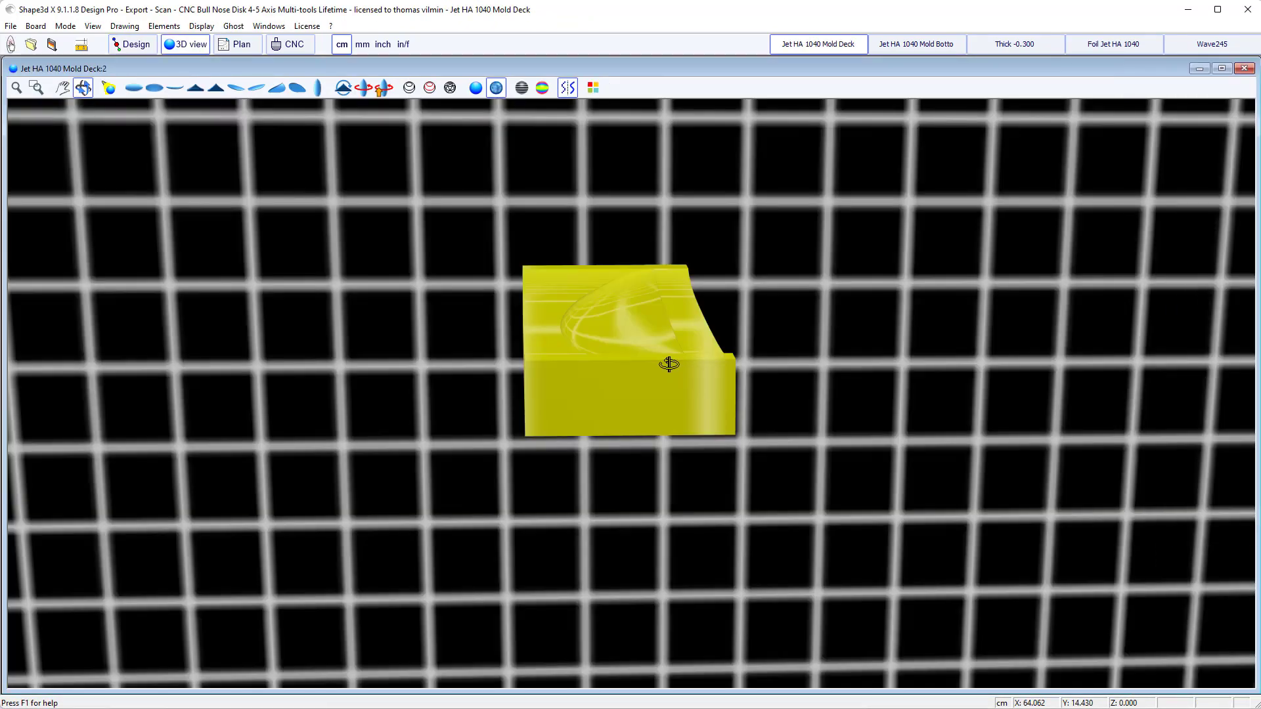
{"action": "left_click_drag", "start_coordinate": [636, 329], "coordinate": [563, 225]}
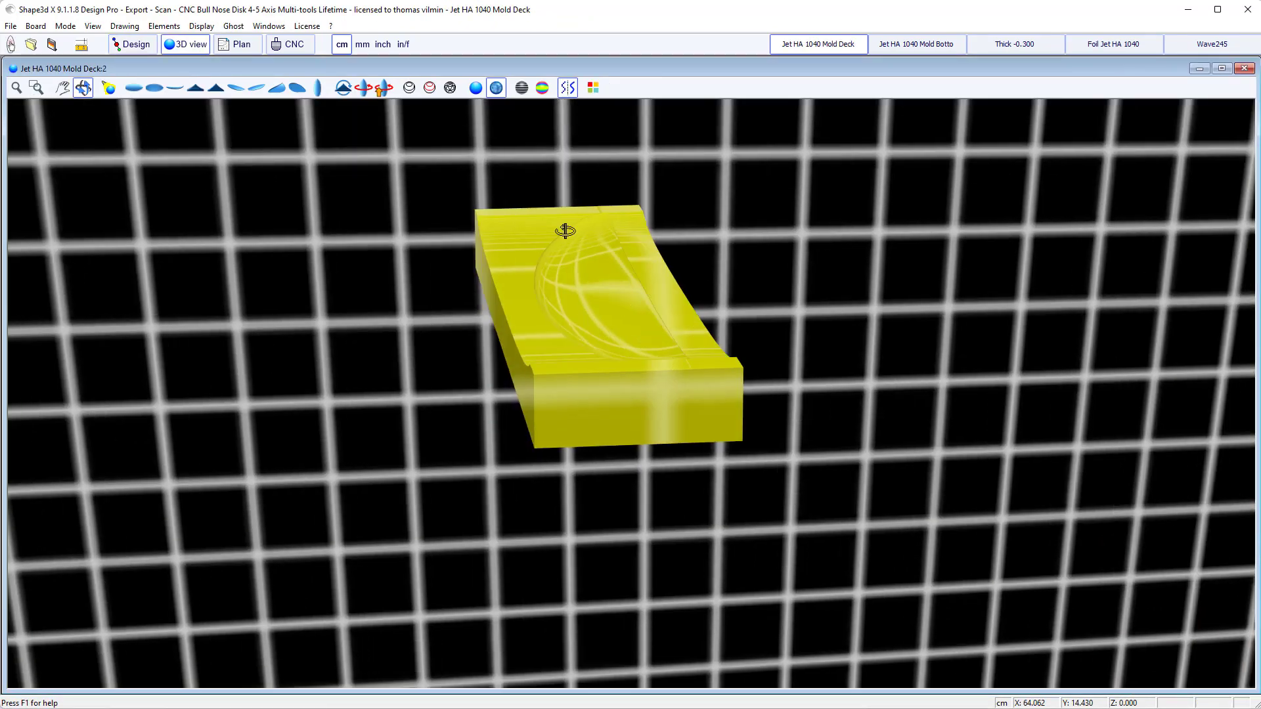
{"action": "left_click", "coordinate": [476, 90]}
{"action": "scroll", "coordinate": [626, 315], "scroll_direction": "up", "scroll_amount": 3}
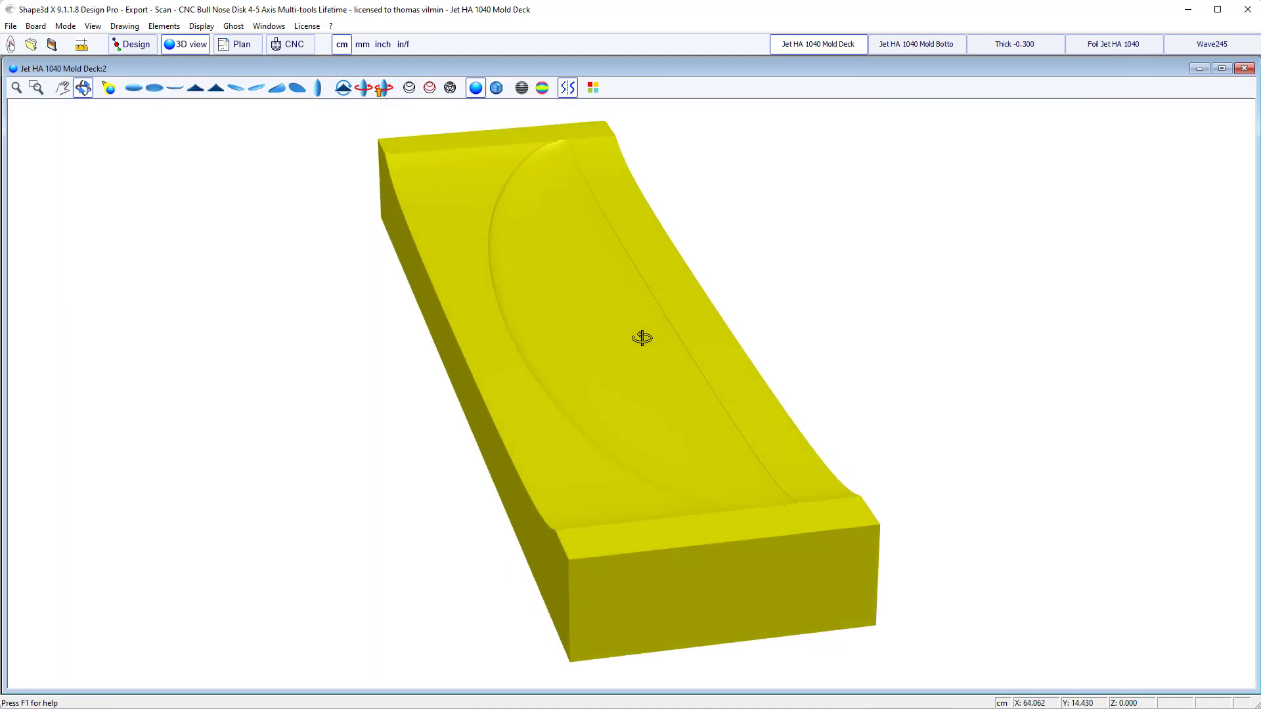
{"action": "left_click_drag", "start_coordinate": [643, 338], "coordinate": [684, 326]}
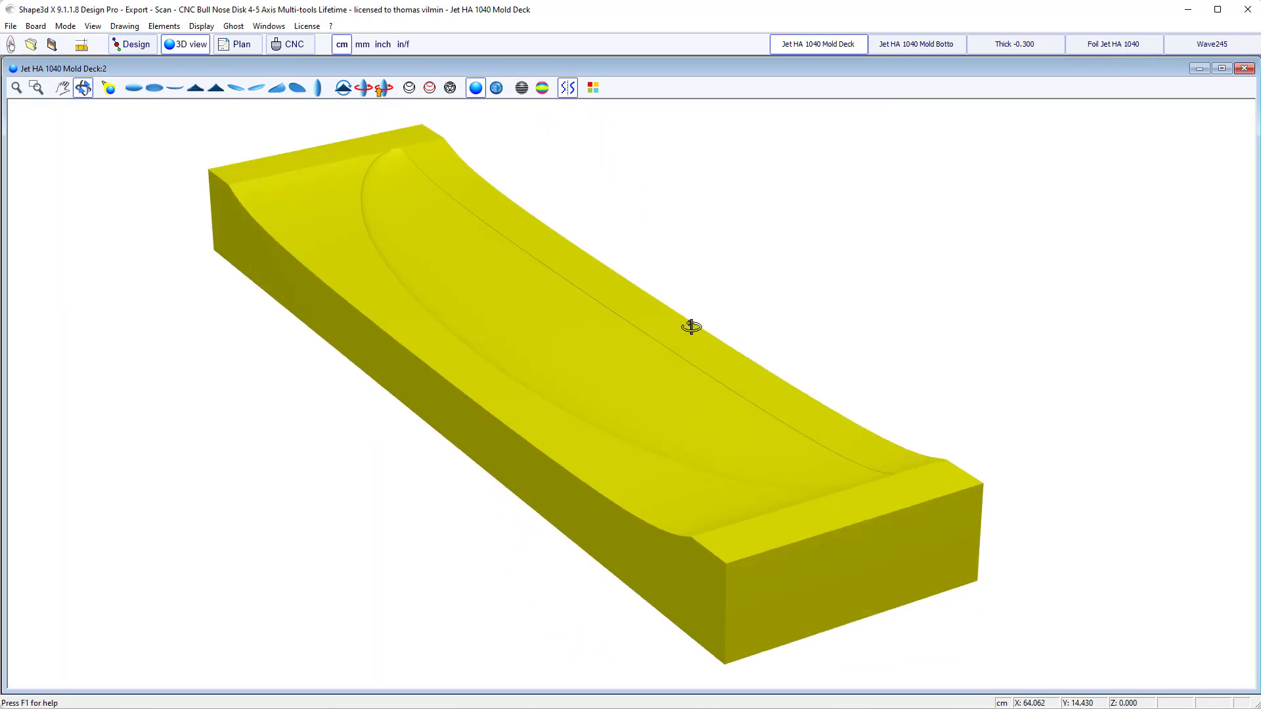
Step: Close the deck mold's 3D and design windows, answering the save prompt
{"action": "left_click", "coordinate": [1245, 69]}
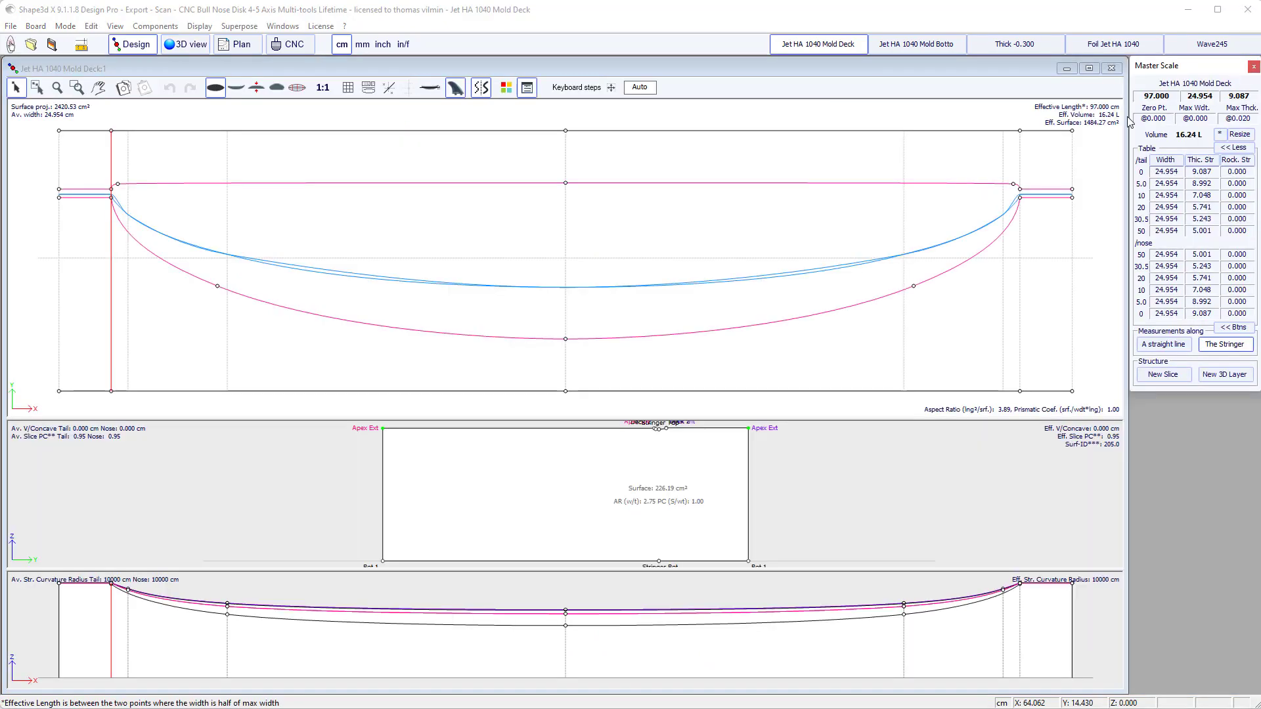
{"action": "left_click", "coordinate": [1112, 69]}
{"action": "left_click", "coordinate": [629, 385]}
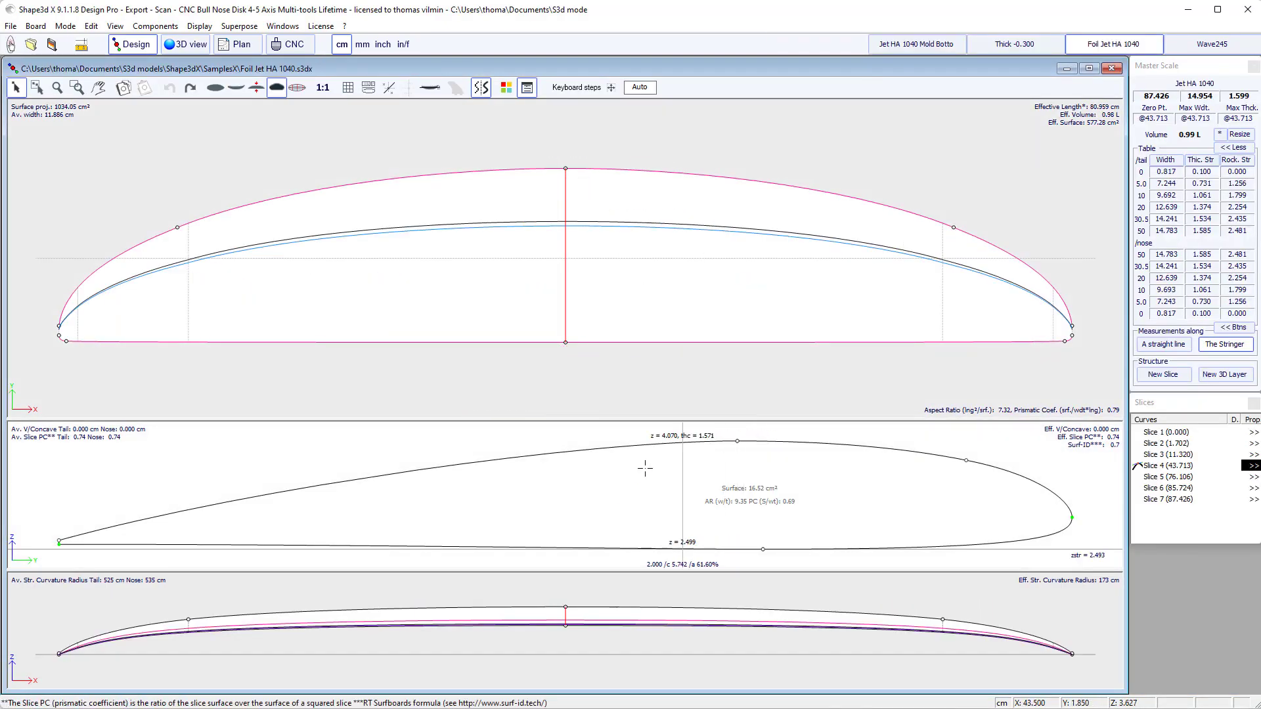
Step: Reshape slice 4 as a NACA3410 airfoil profile using the NACA profile generator
{"action": "right_click", "coordinate": [644, 467]}
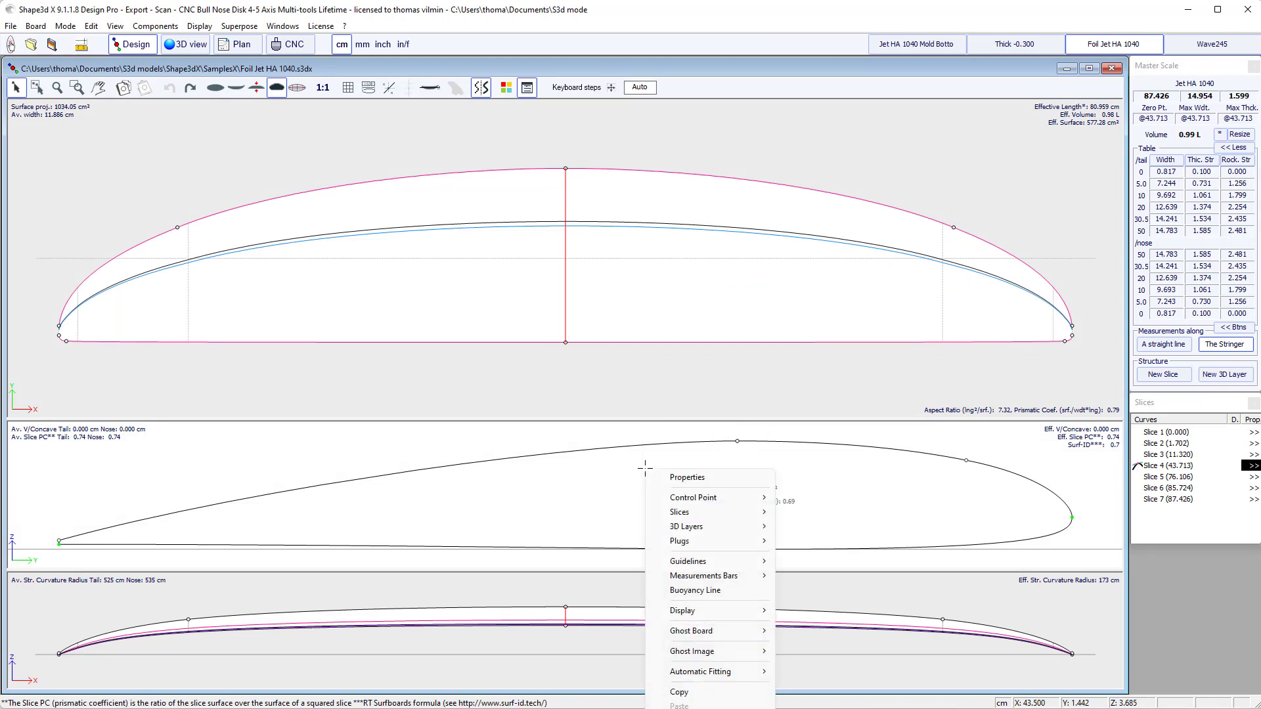
{"action": "mouse_move", "coordinate": [708, 513]}
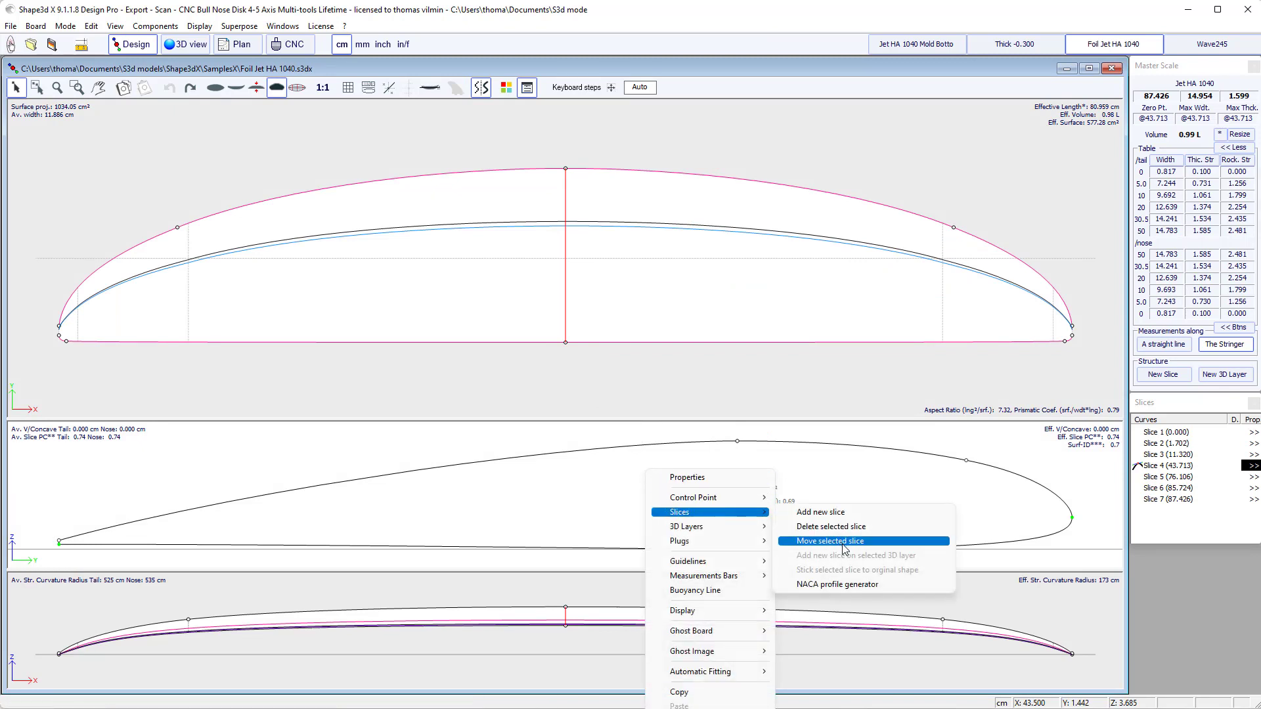
{"action": "left_click", "coordinate": [833, 584]}
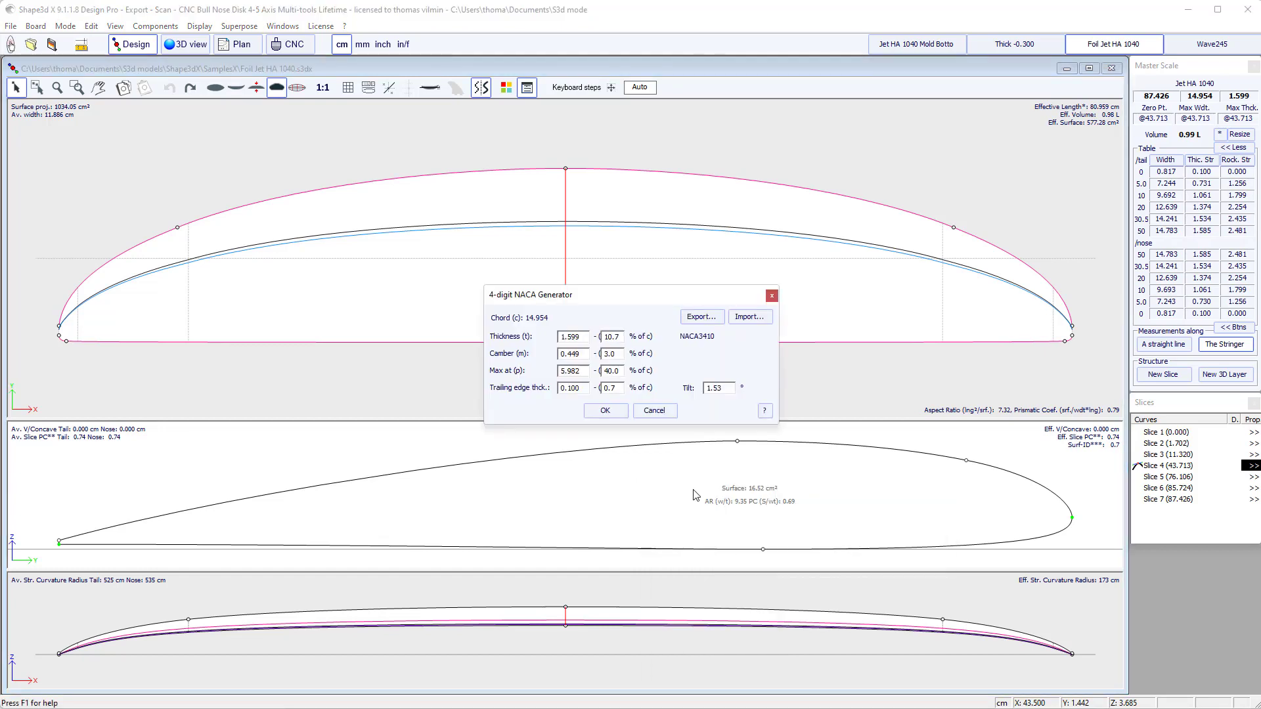
{"action": "left_click_drag", "start_coordinate": [585, 301], "coordinate": [642, 313]}
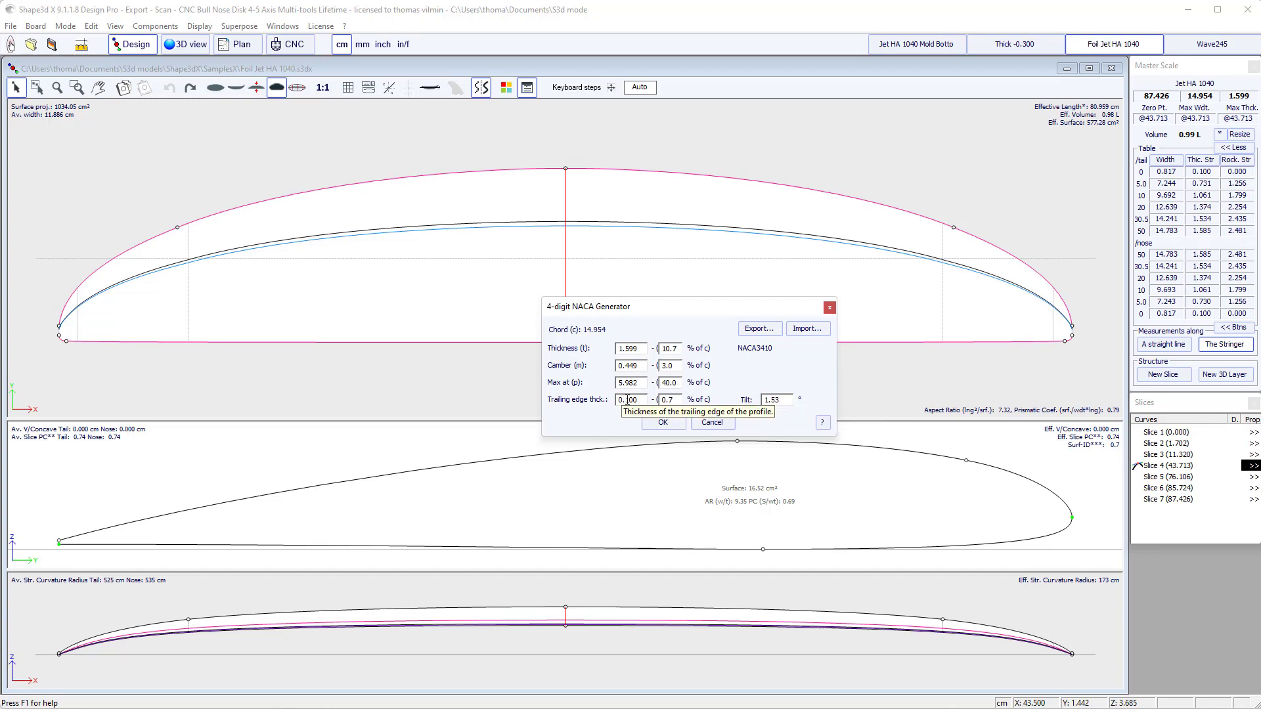
{"action": "left_click", "coordinate": [664, 424]}
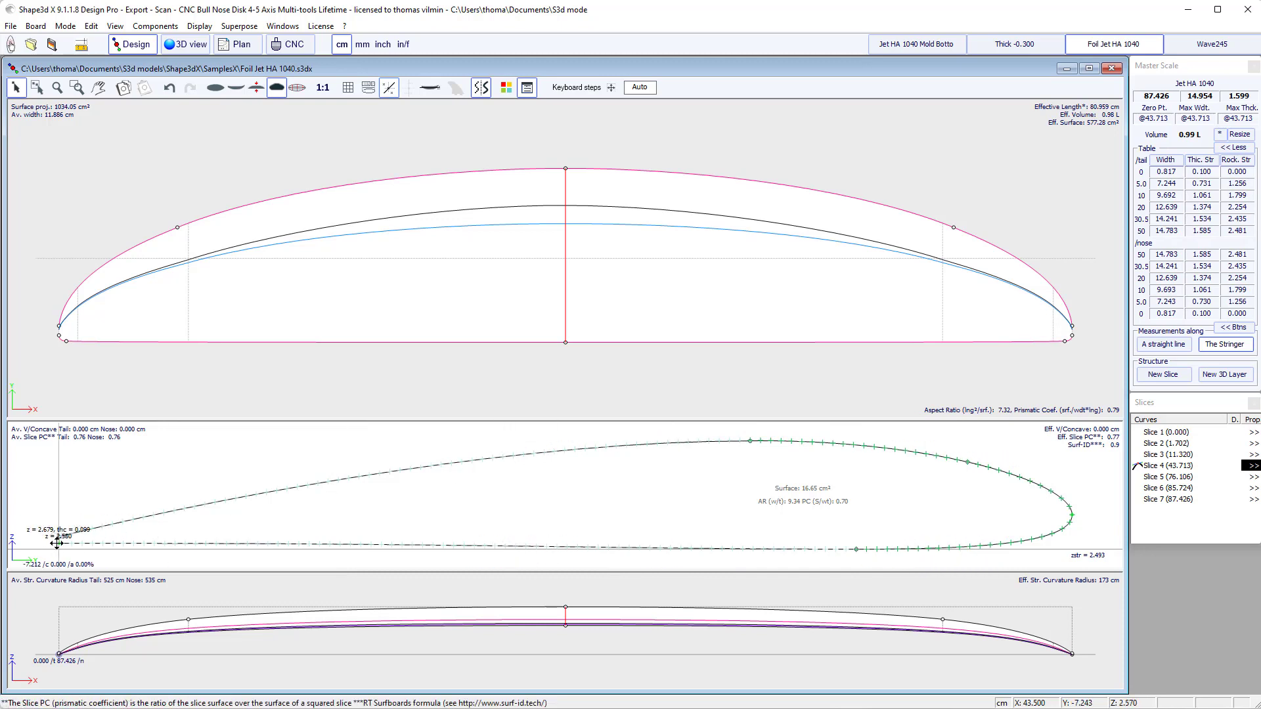
Step: Regenerate slice 4's NACA profile with thickness 1.601 and tilt 1.62°, keeping existing guidelines
{"action": "scroll", "coordinate": [45, 537], "scroll_direction": "up", "scroll_amount": 2}
{"action": "scroll", "coordinate": [46, 537], "scroll_direction": "down", "scroll_amount": 3}
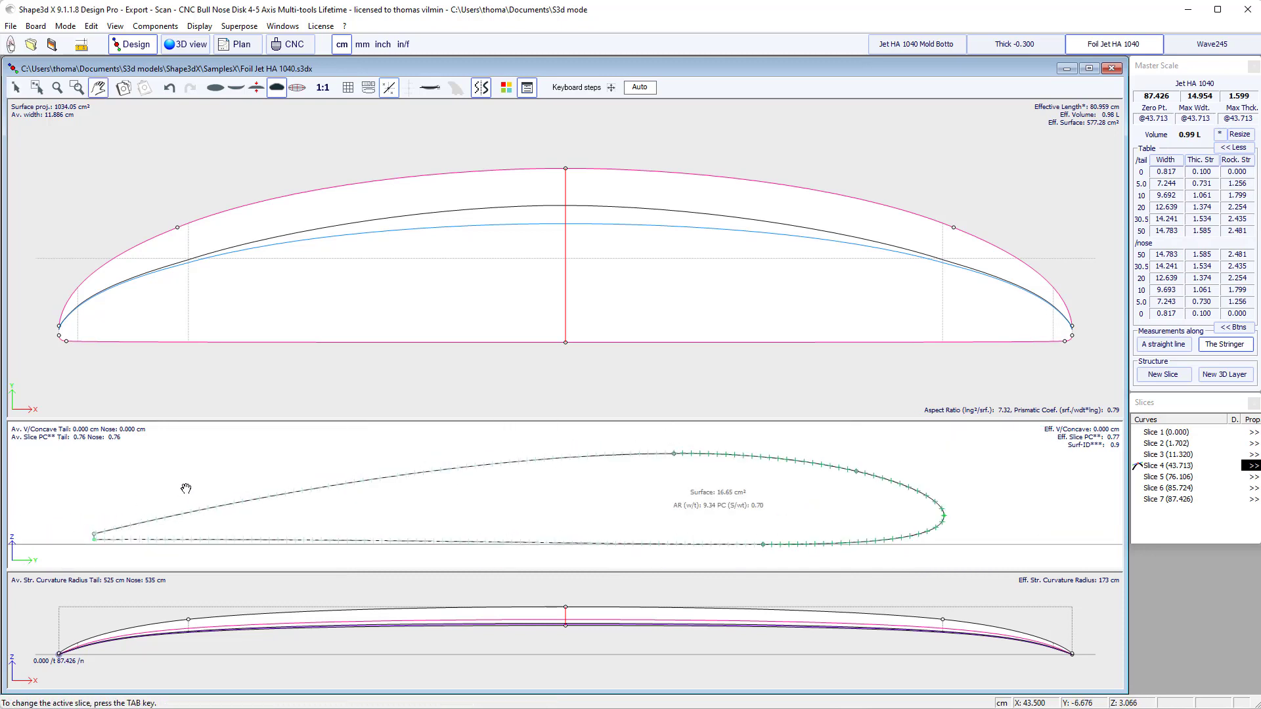
{"action": "right_click", "coordinate": [639, 503]}
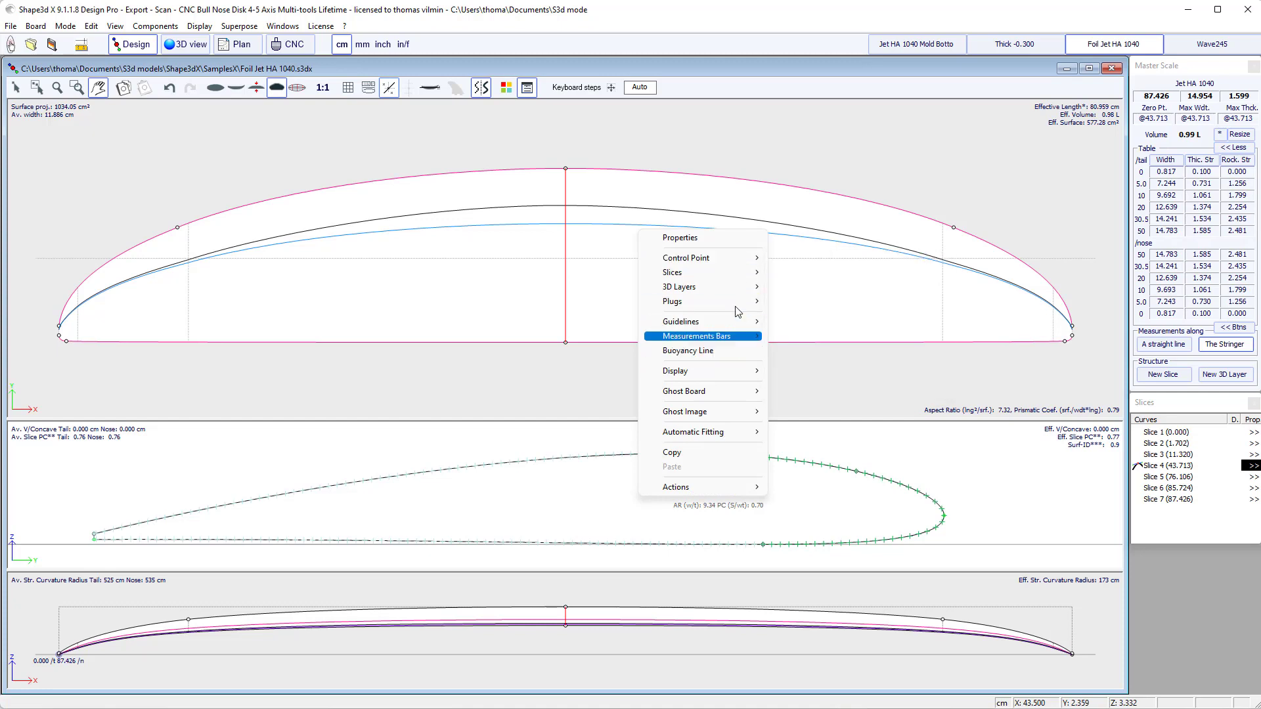
{"action": "mouse_move", "coordinate": [747, 274]}
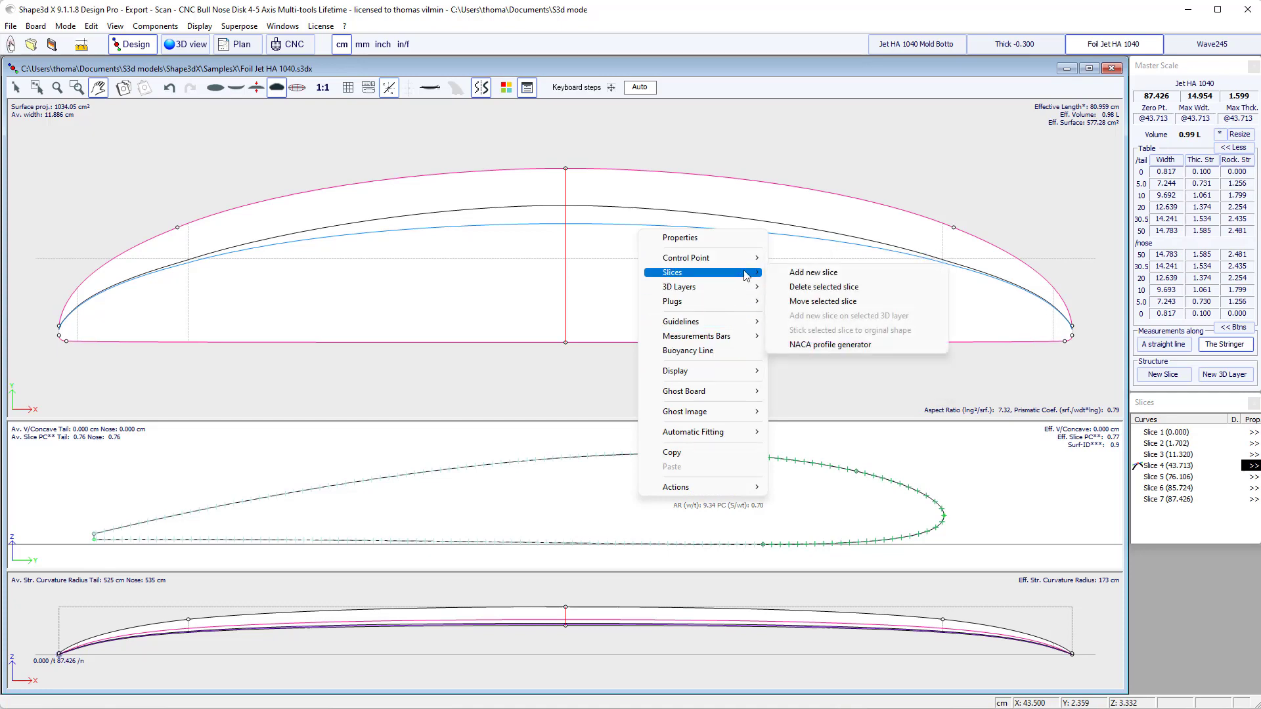
{"action": "left_click", "coordinate": [814, 346]}
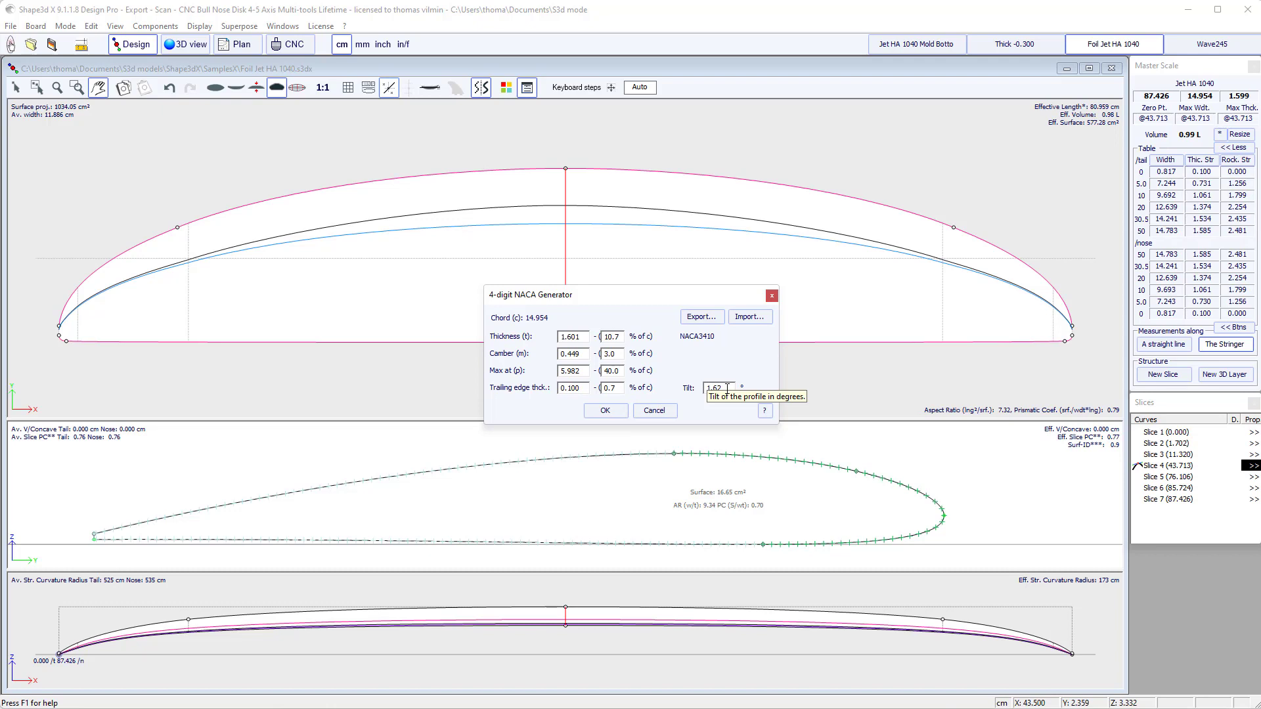
{"action": "left_click", "coordinate": [605, 411]}
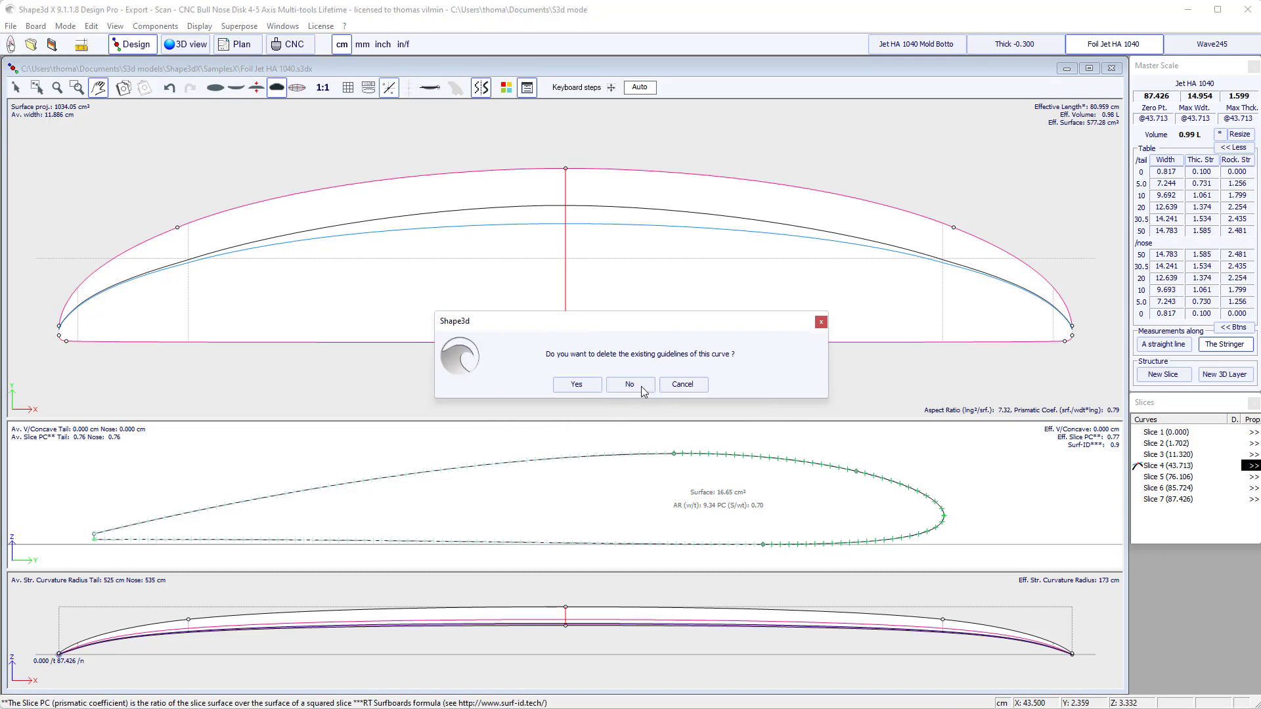
{"action": "left_click", "coordinate": [633, 386]}
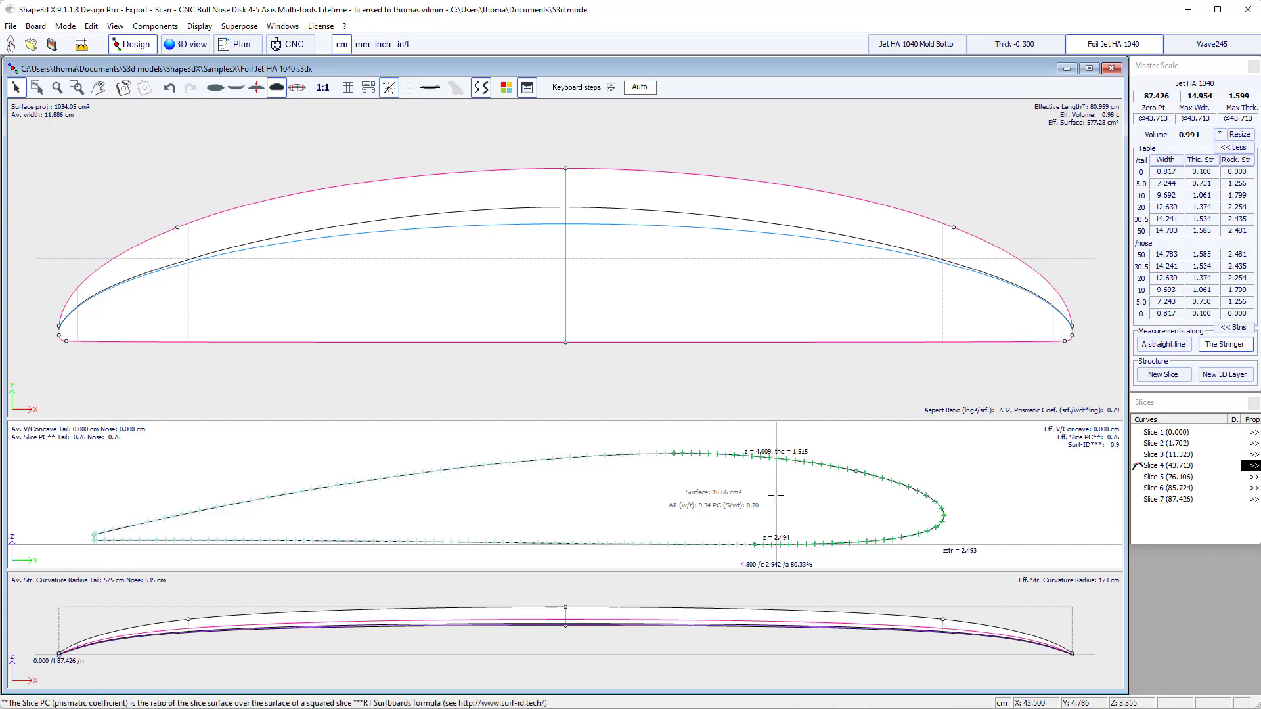
{"action": "right_click", "coordinate": [822, 492]}
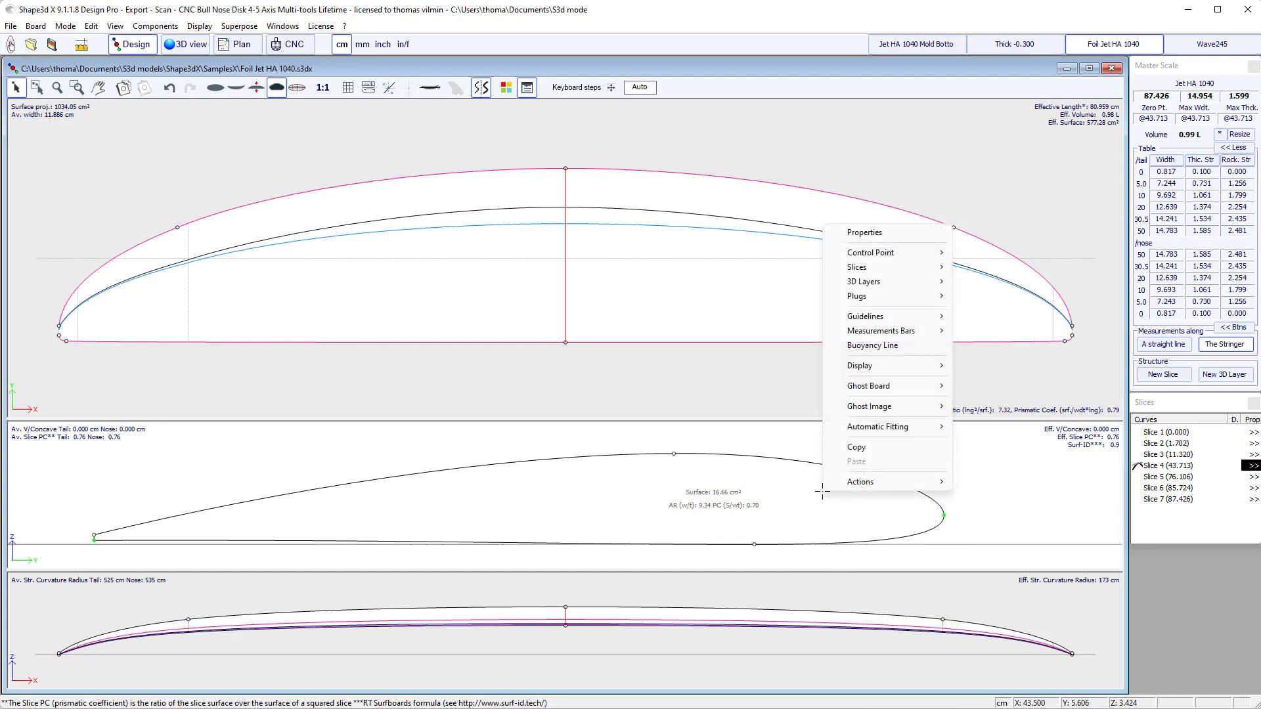
{"action": "mouse_move", "coordinate": [918, 373]}
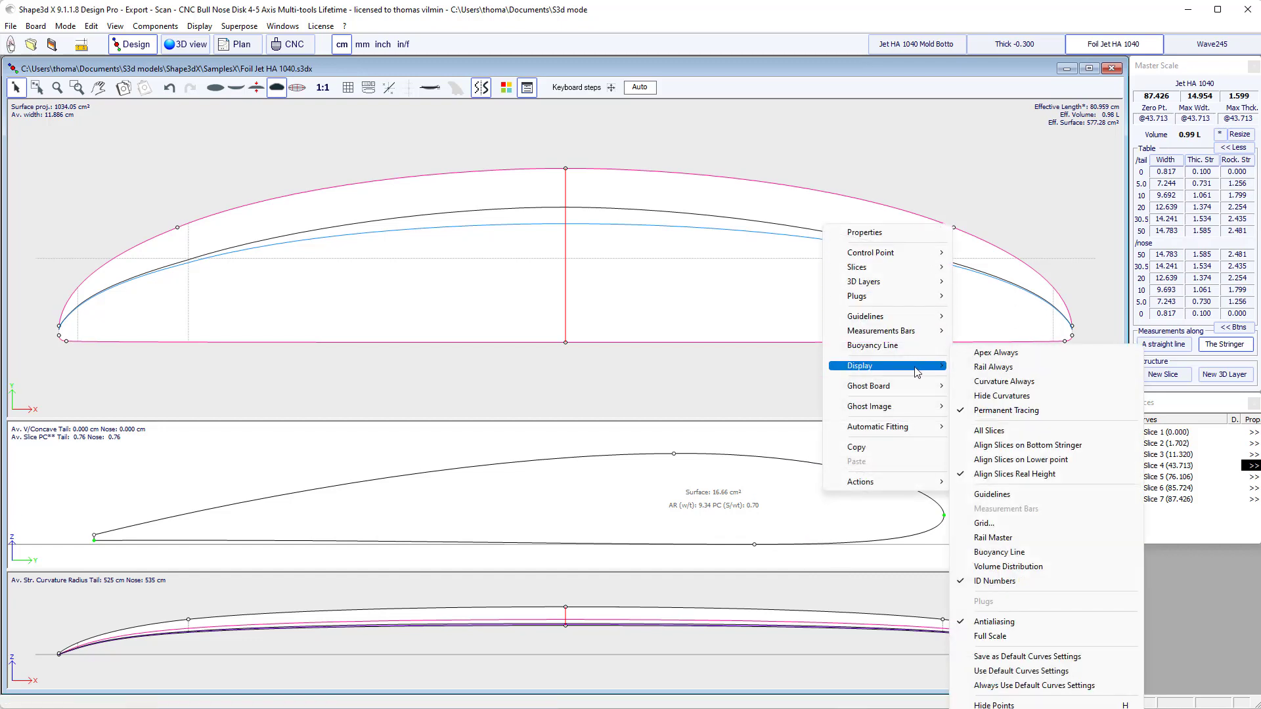
{"action": "left_click", "coordinate": [1010, 388]}
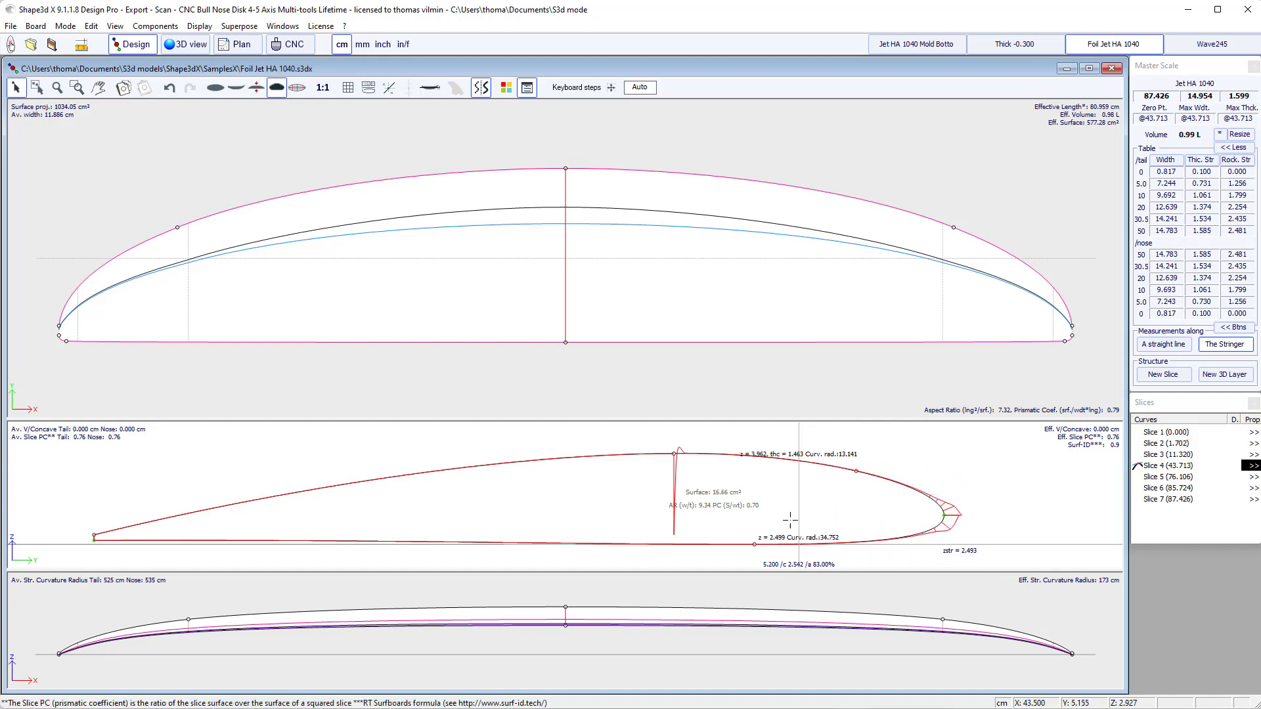
{"action": "left_click", "coordinate": [915, 373]}
{"action": "left_click", "coordinate": [952, 225]}
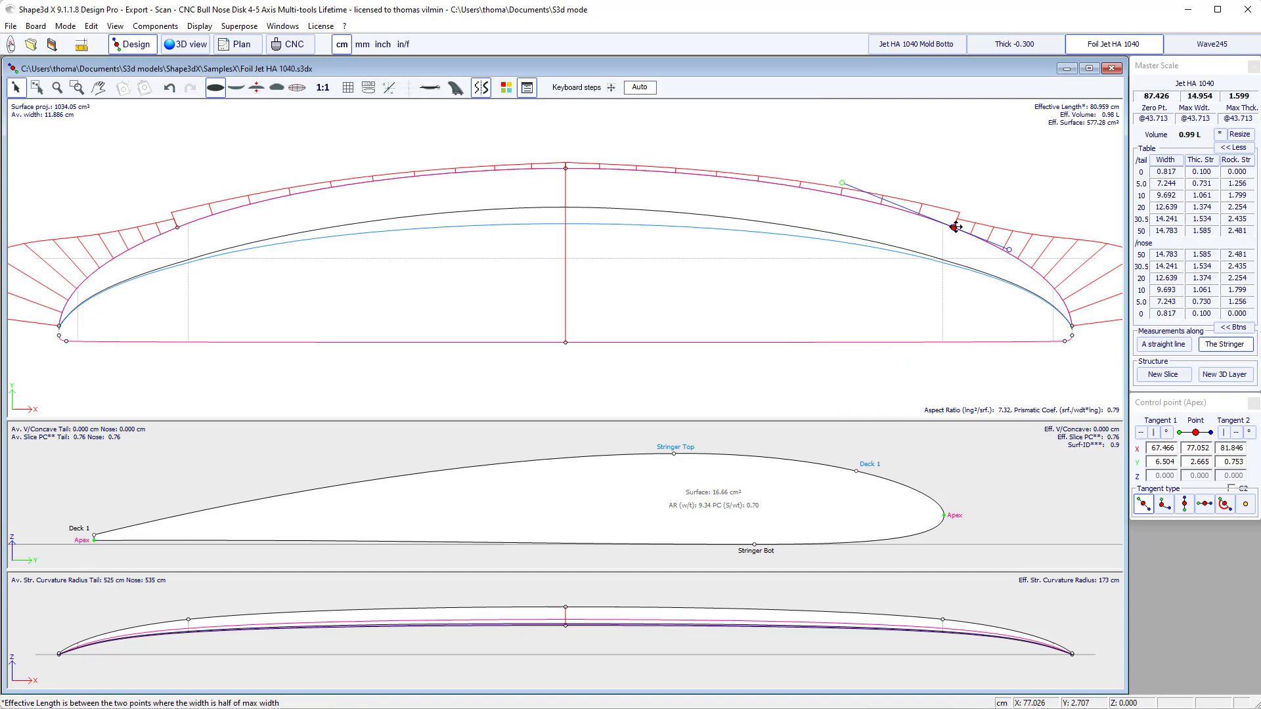
{"action": "left_click", "coordinate": [902, 222]}
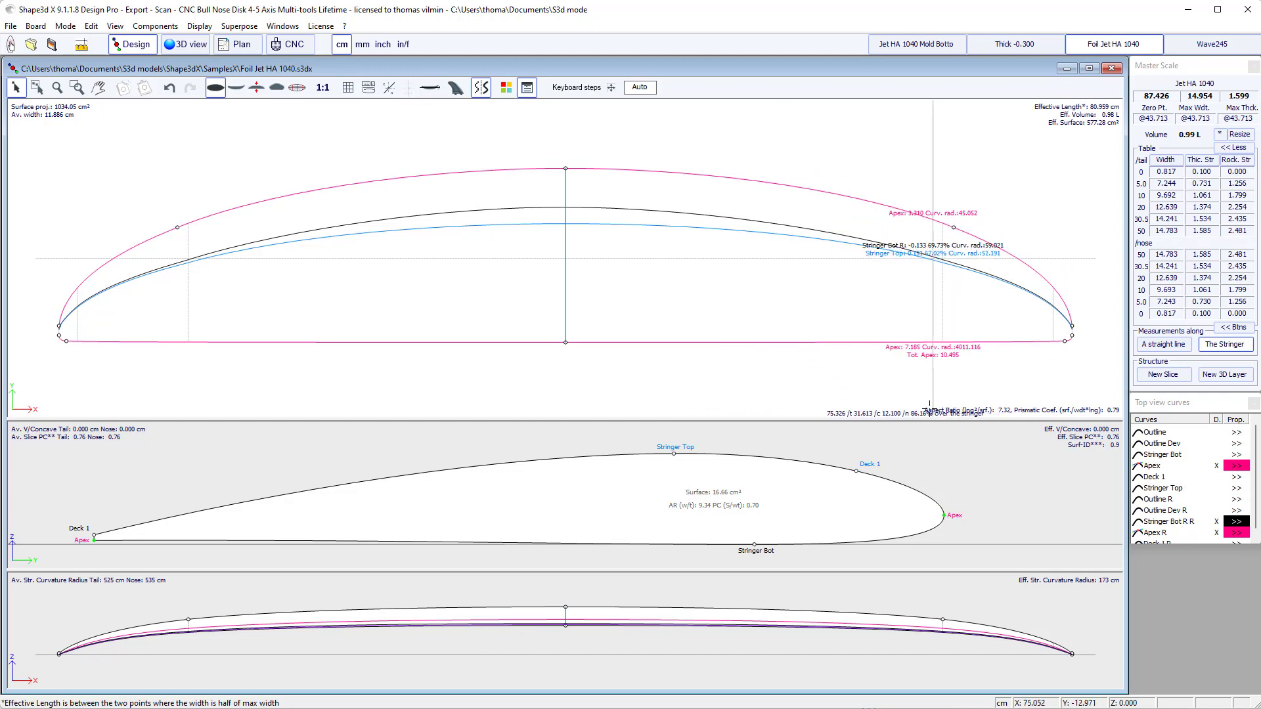
Step: Browse the top view's Display options without choosing any, reactivate the top view, and open the File menu
{"action": "right_click", "coordinate": [804, 368]}
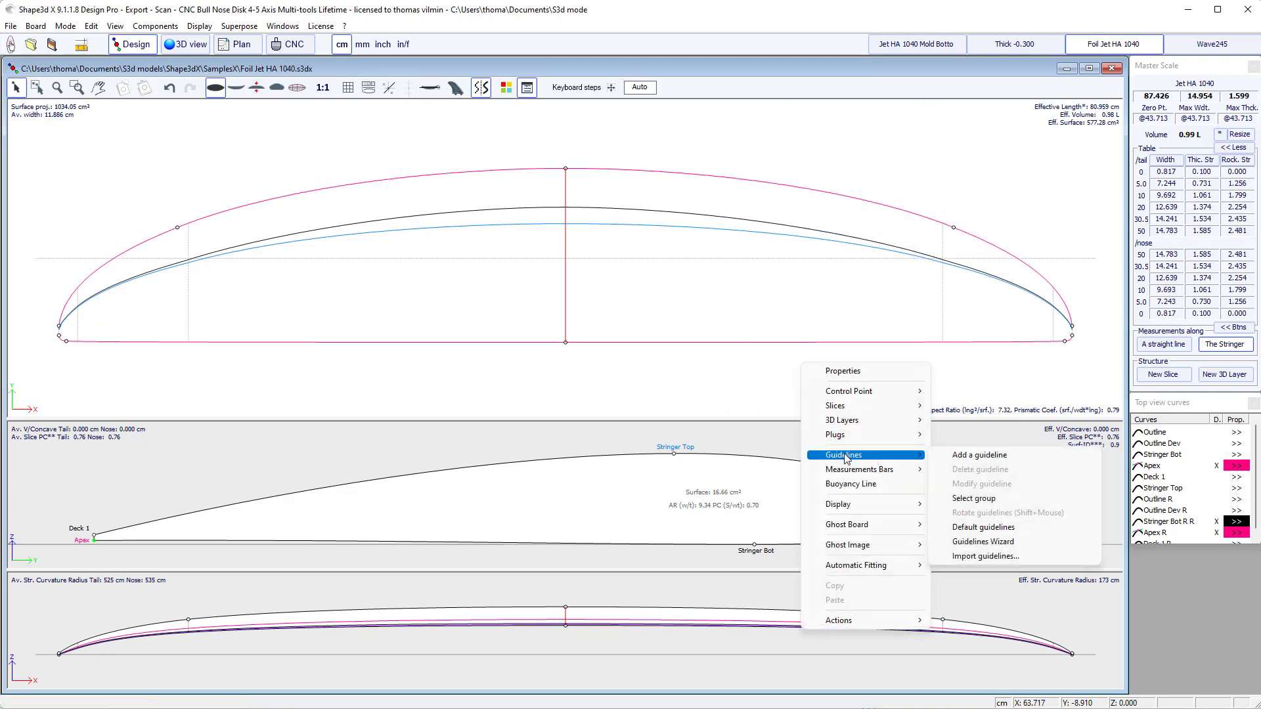
{"action": "mouse_move", "coordinate": [890, 508]}
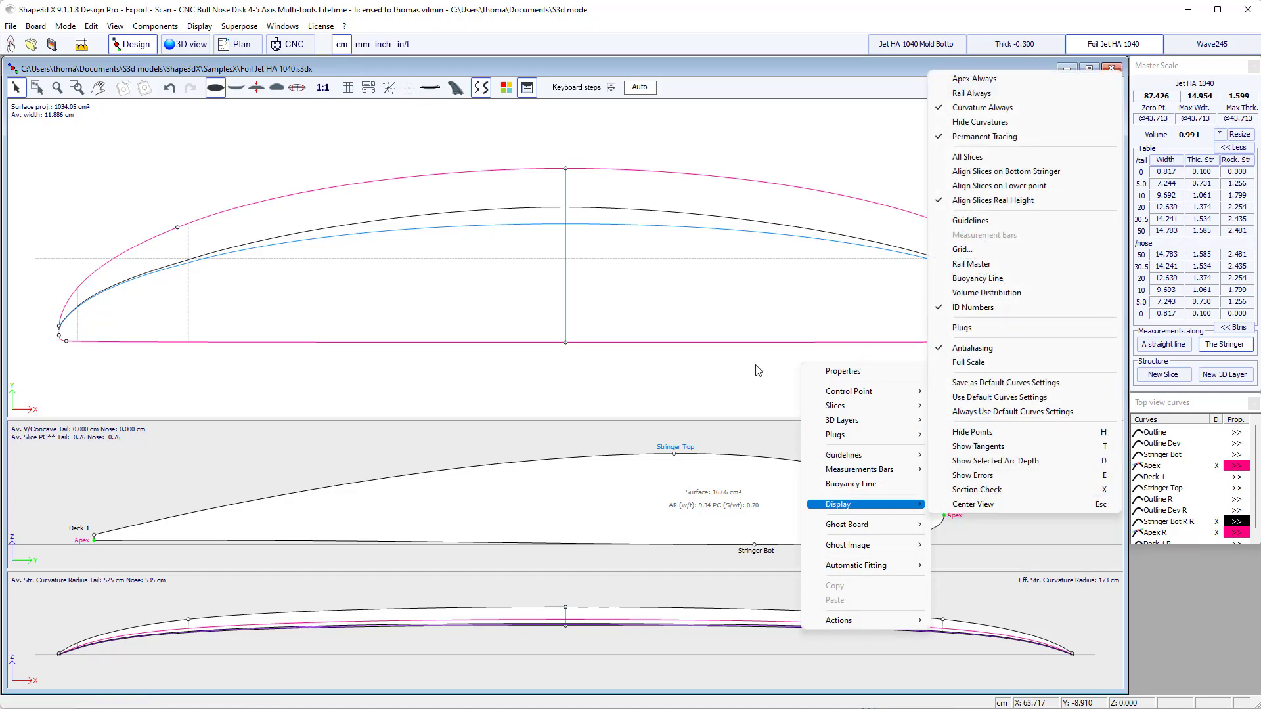
{"action": "left_click", "coordinate": [727, 372]}
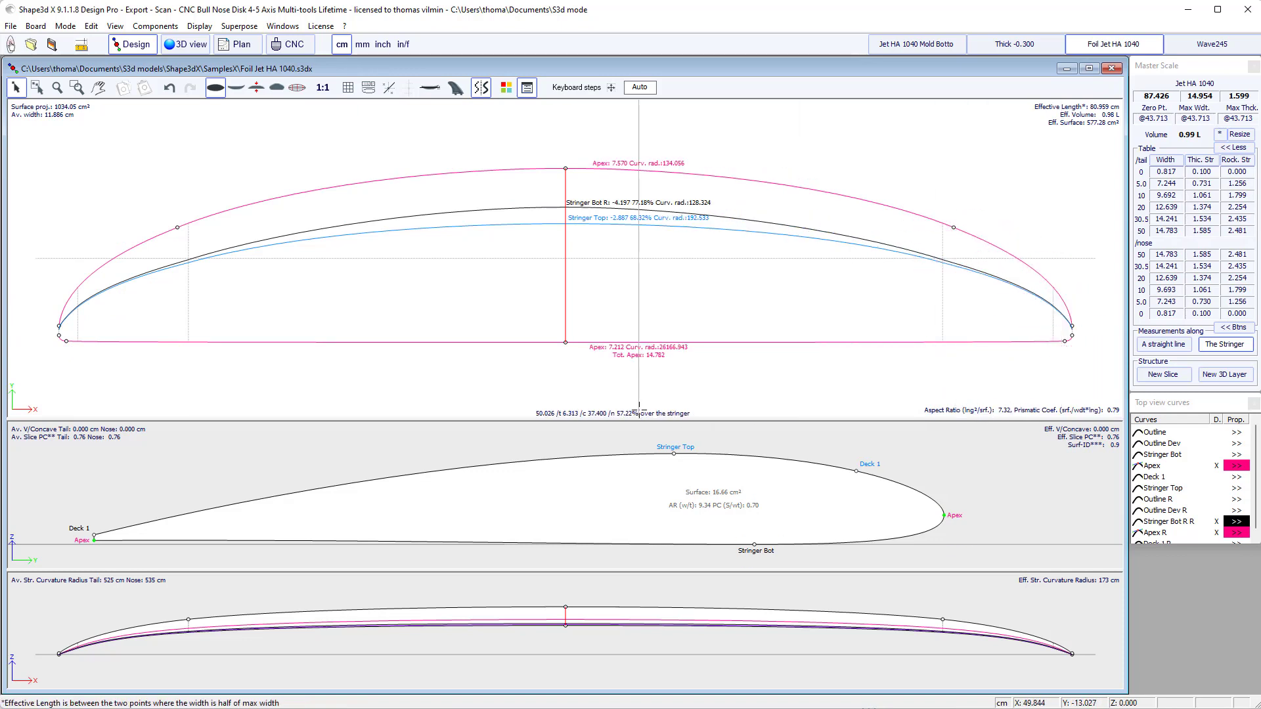
{"action": "mouse_move", "coordinate": [629, 488]}
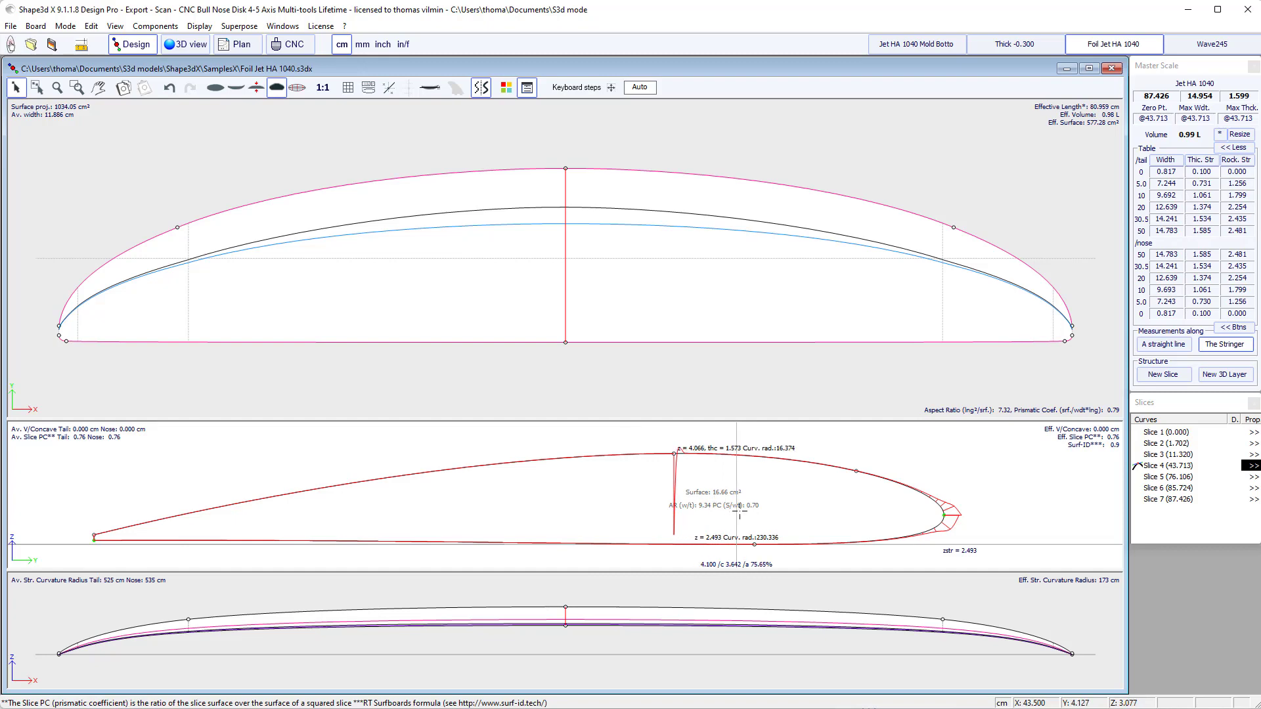
{"action": "left_click", "coordinate": [819, 300]}
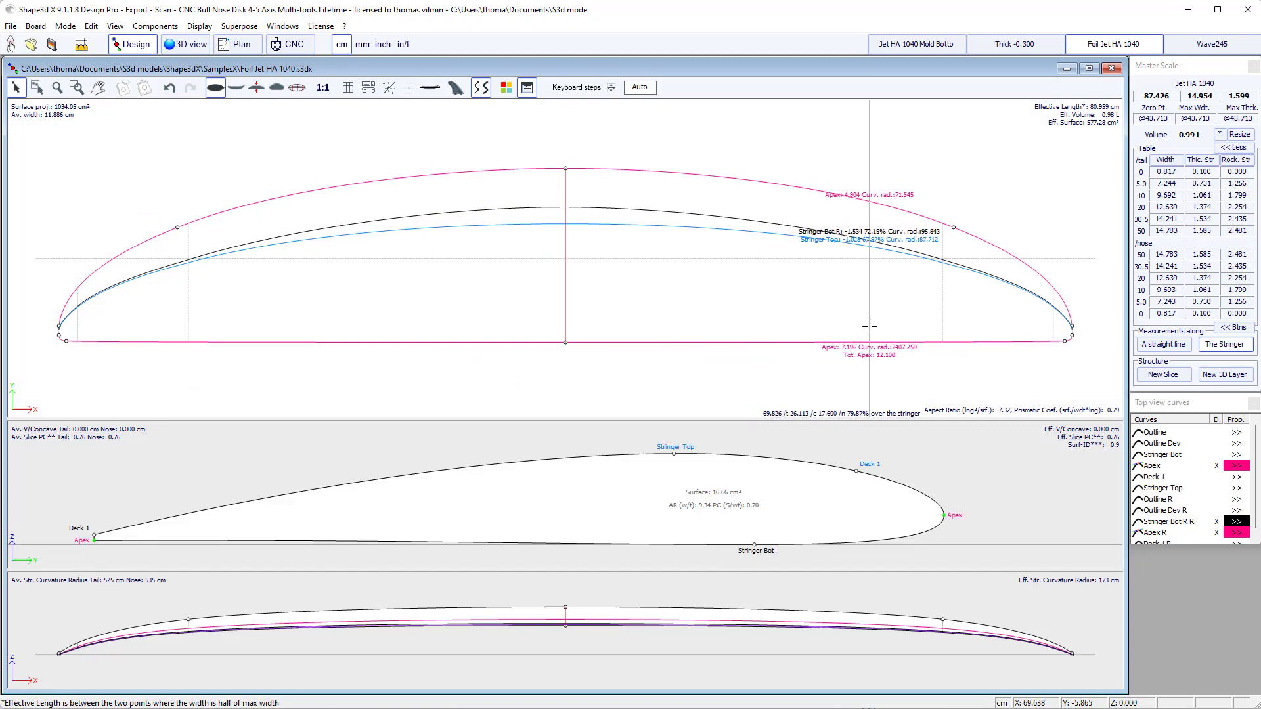
{"action": "left_click", "coordinate": [10, 28]}
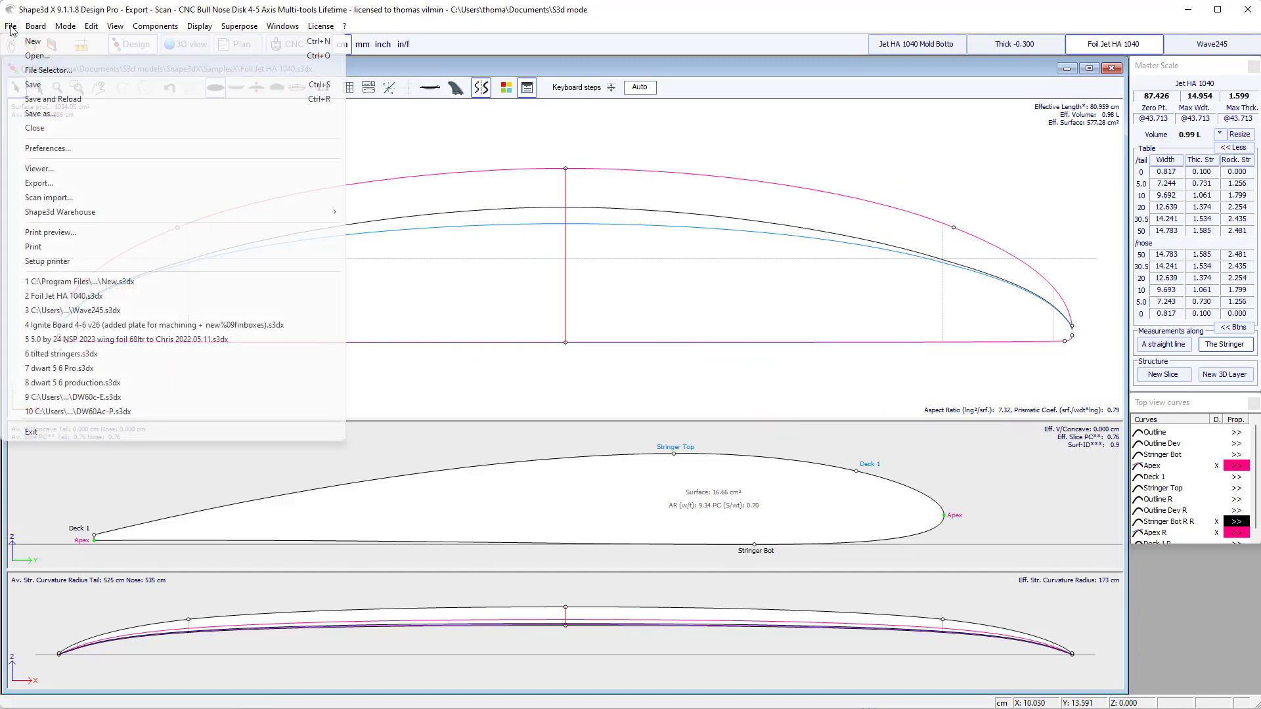
Step: Export the whole model as IGES, overwriting Foil Jet HA 1040.igs
{"action": "left_click", "coordinate": [55, 187]}
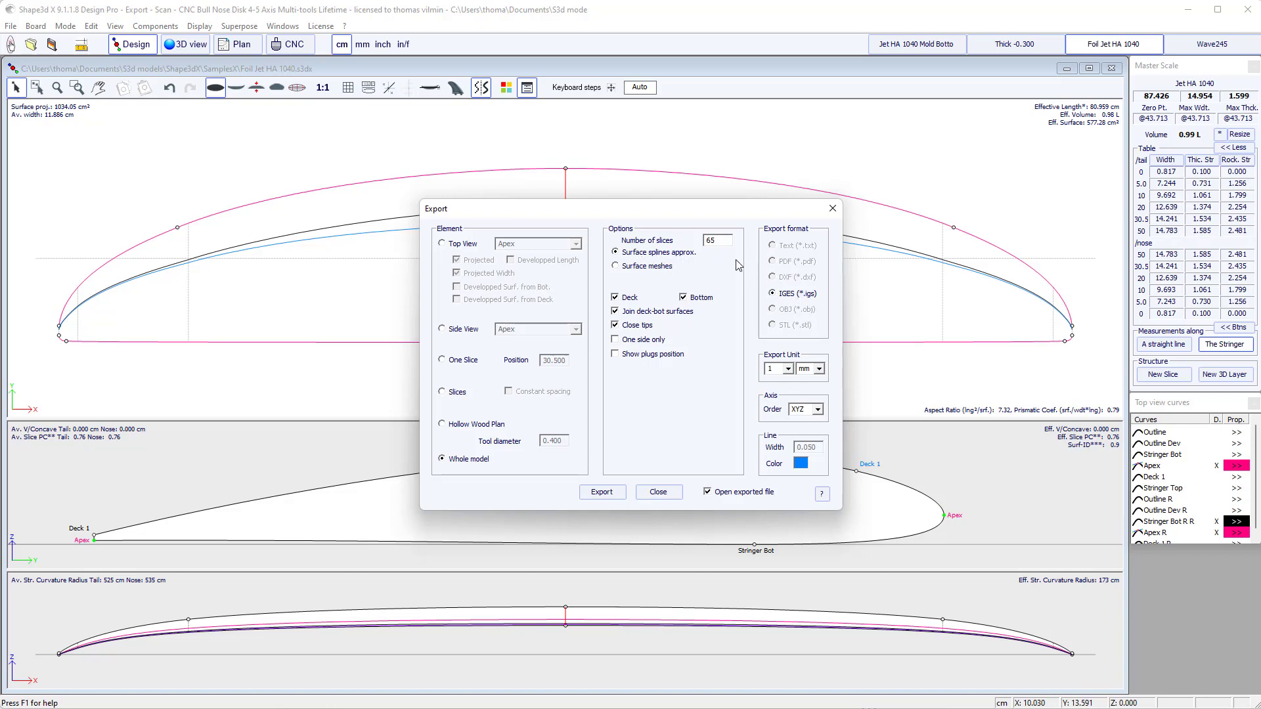
{"action": "left_click", "coordinate": [601, 497]}
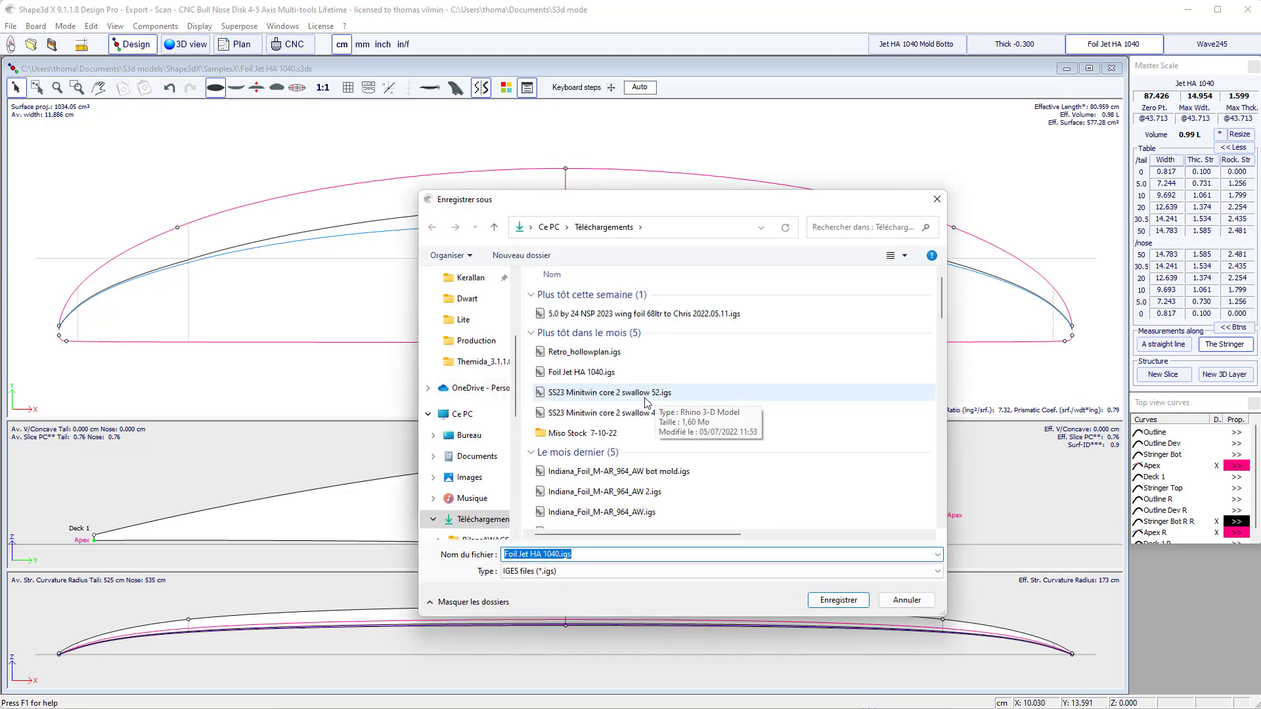
{"action": "left_click", "coordinate": [839, 600]}
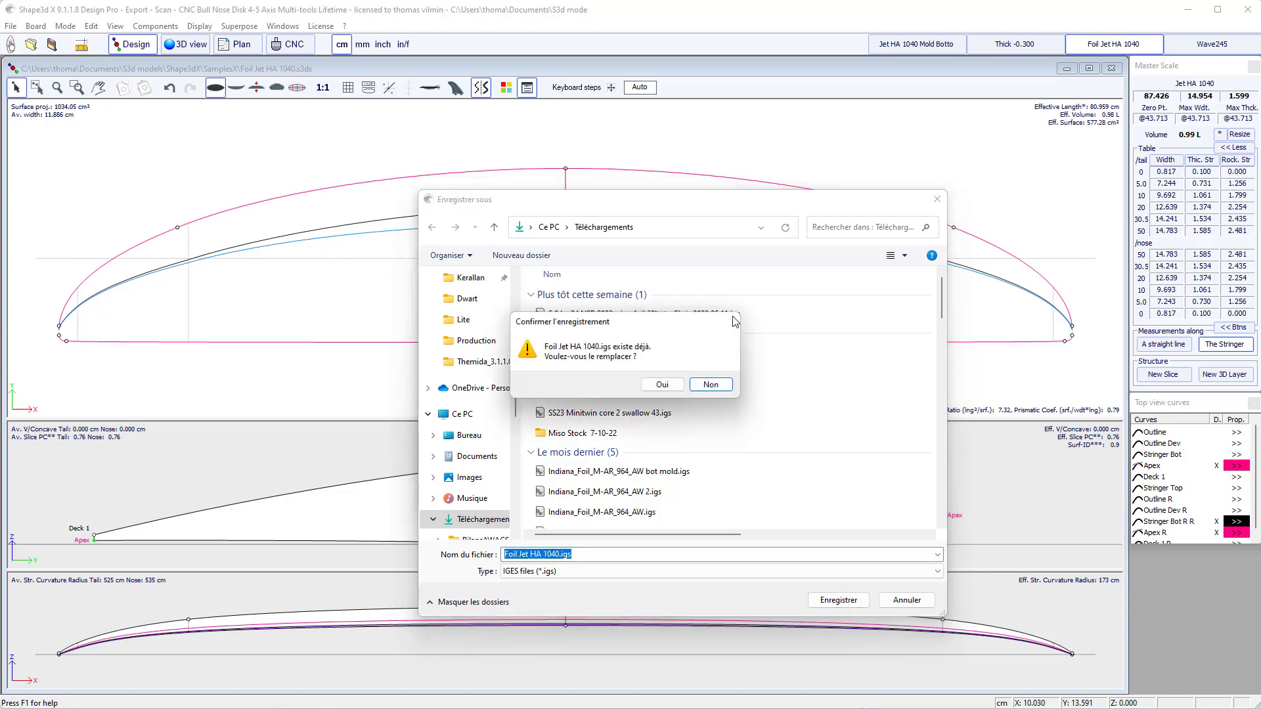
{"action": "left_click", "coordinate": [665, 384]}
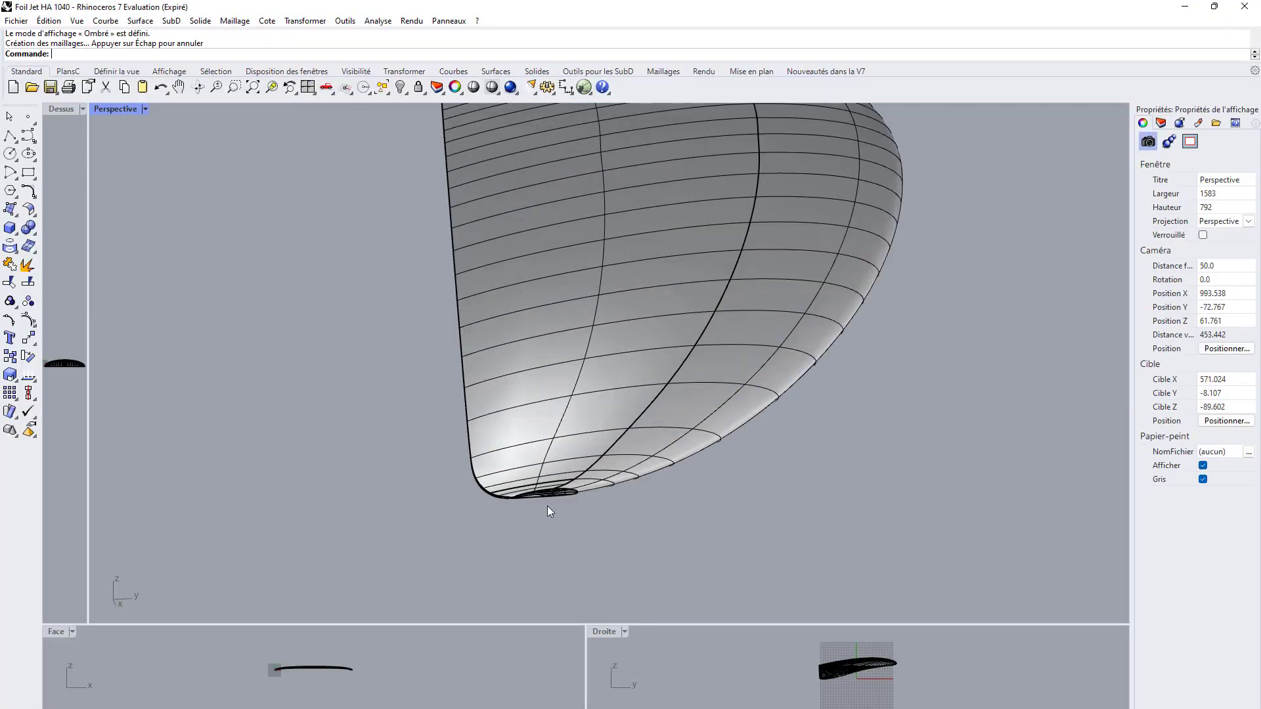
Step: Inspect the foil's Surf2 and Surf1 surfaces and the tip in Rhino, then close Rhino
{"action": "left_click", "coordinate": [532, 490]}
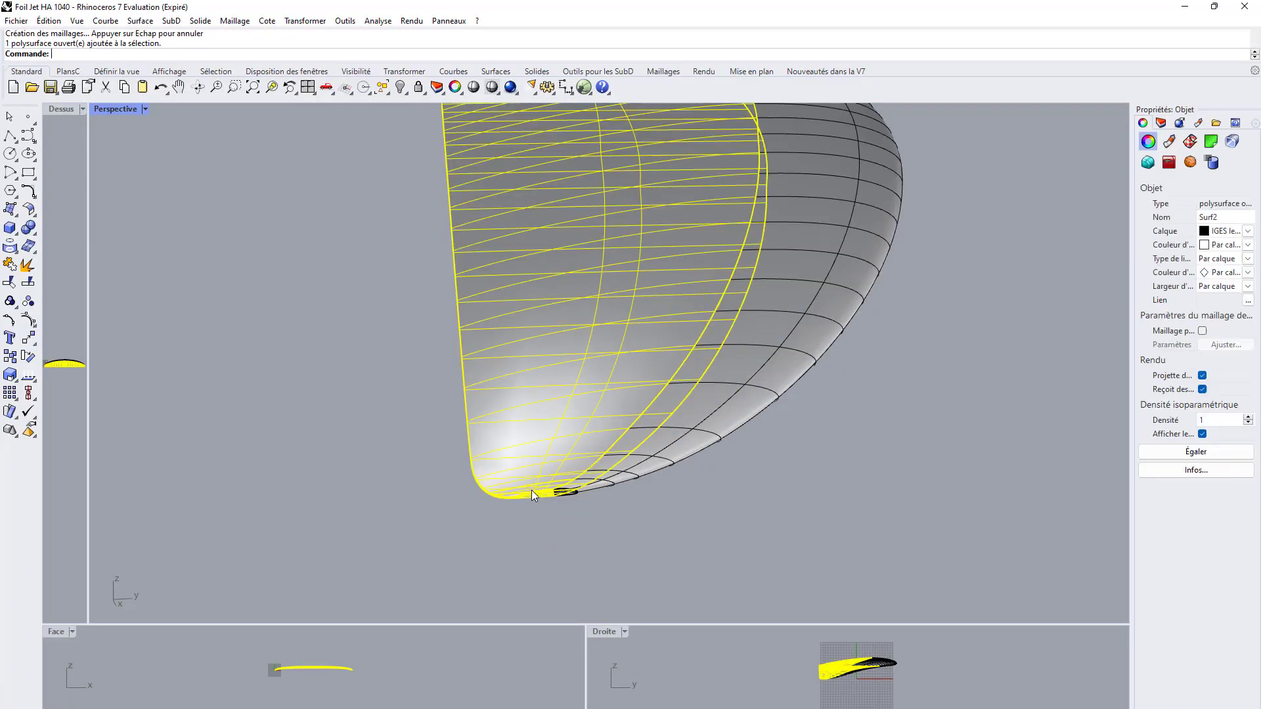
{"action": "left_click", "coordinate": [651, 464]}
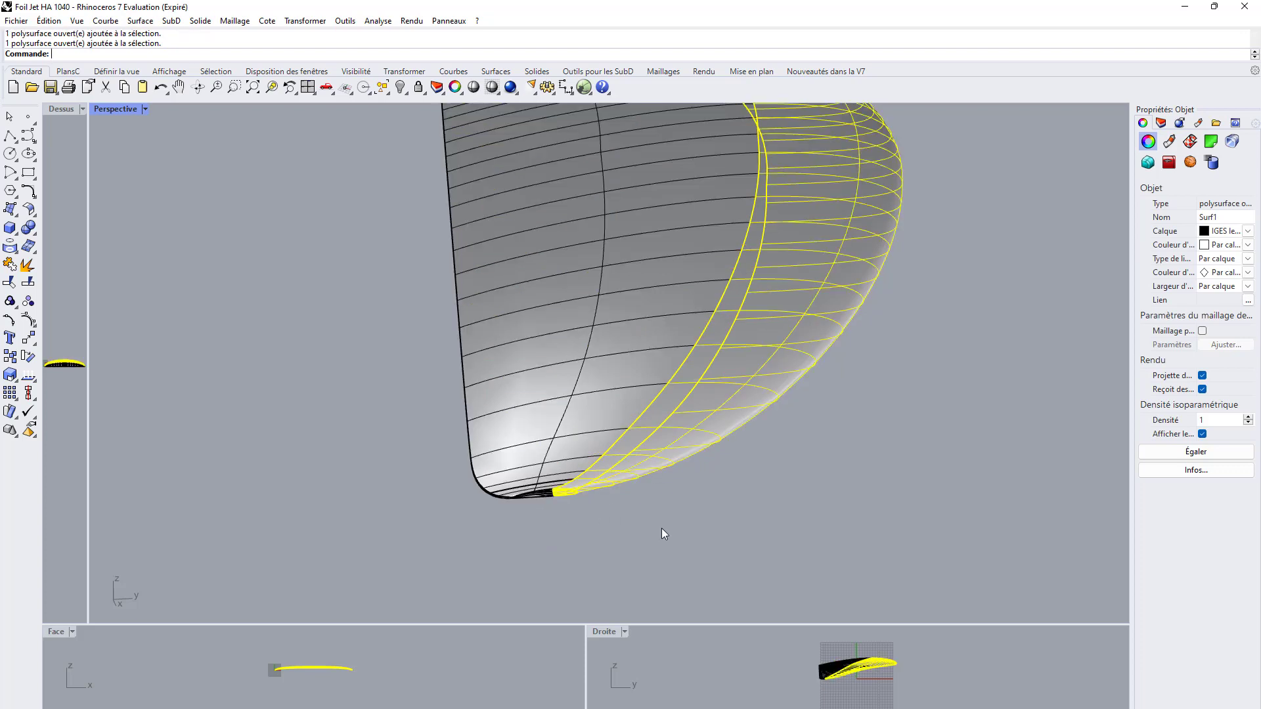
{"action": "scroll", "coordinate": [562, 494], "scroll_direction": "up", "scroll_amount": 3}
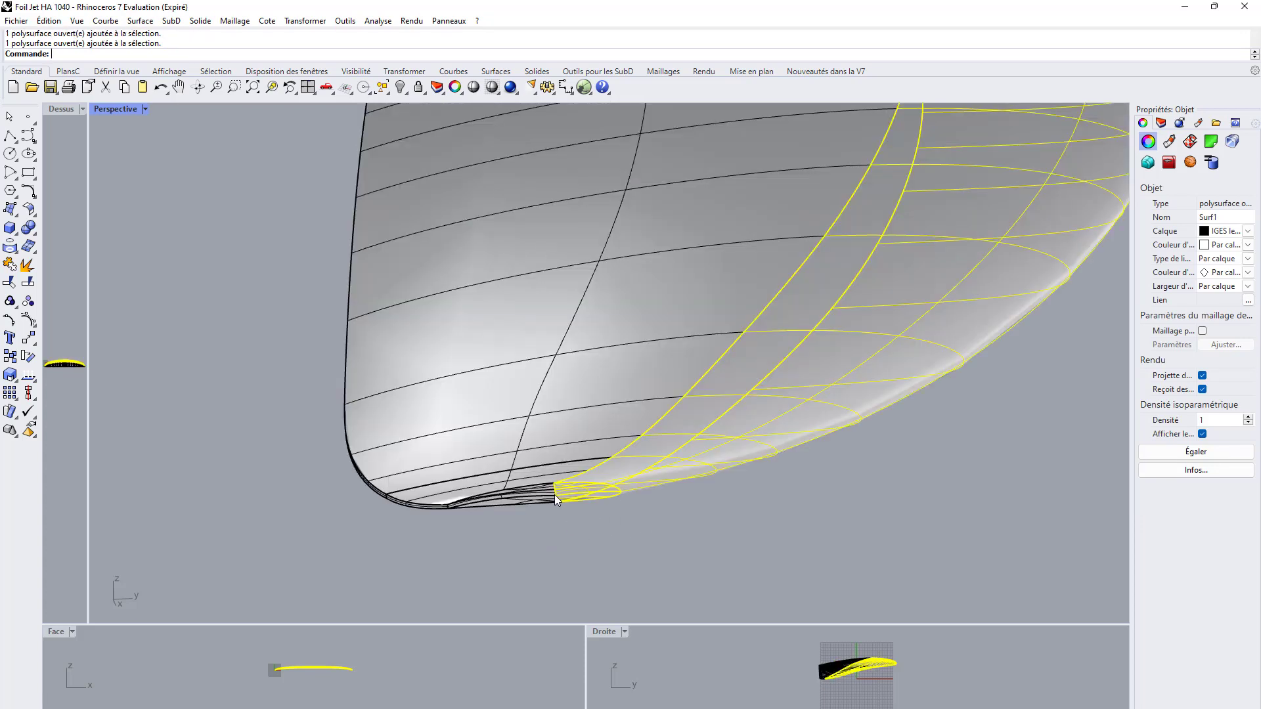
{"action": "left_click", "coordinate": [1244, 6]}
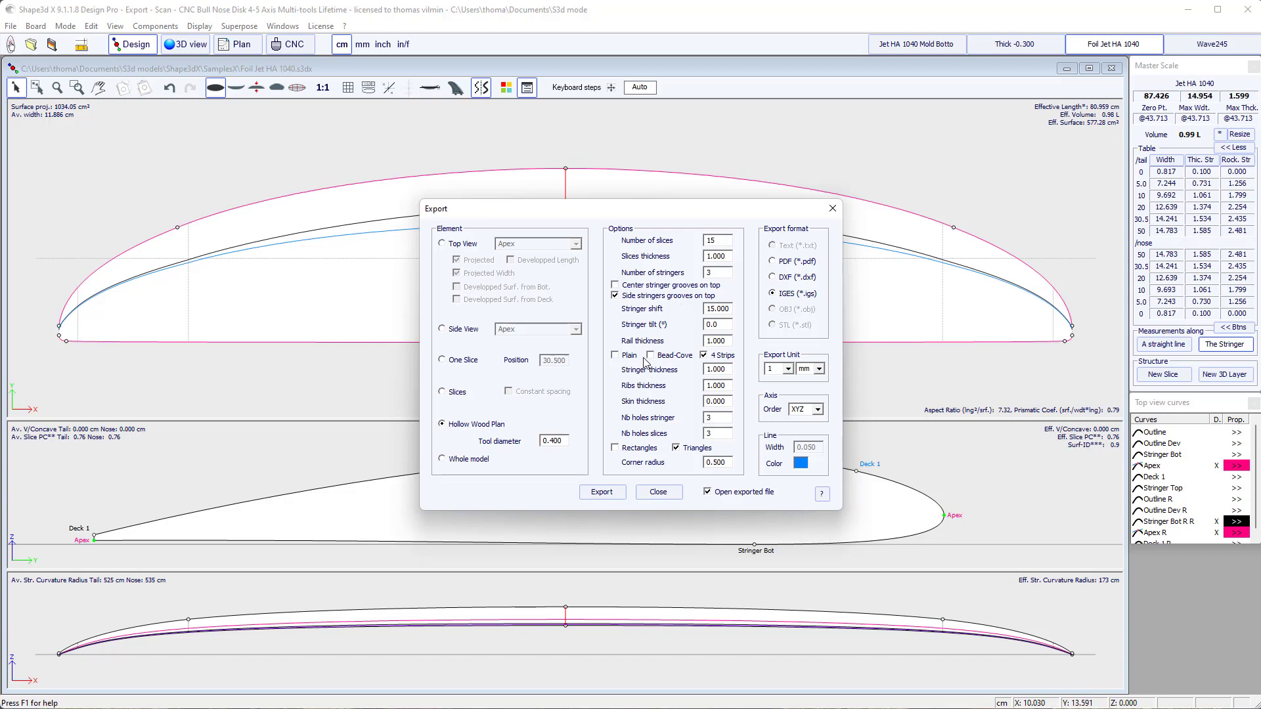
Step: Tick Rectangles for the hollow wood plan, close the Export dialog unexported, and minimize board windows
{"action": "left_click_drag", "start_coordinate": [554, 441], "coordinate": [541, 441]}
{"action": "left_click", "coordinate": [638, 454]}
{"action": "left_click", "coordinate": [658, 492]}
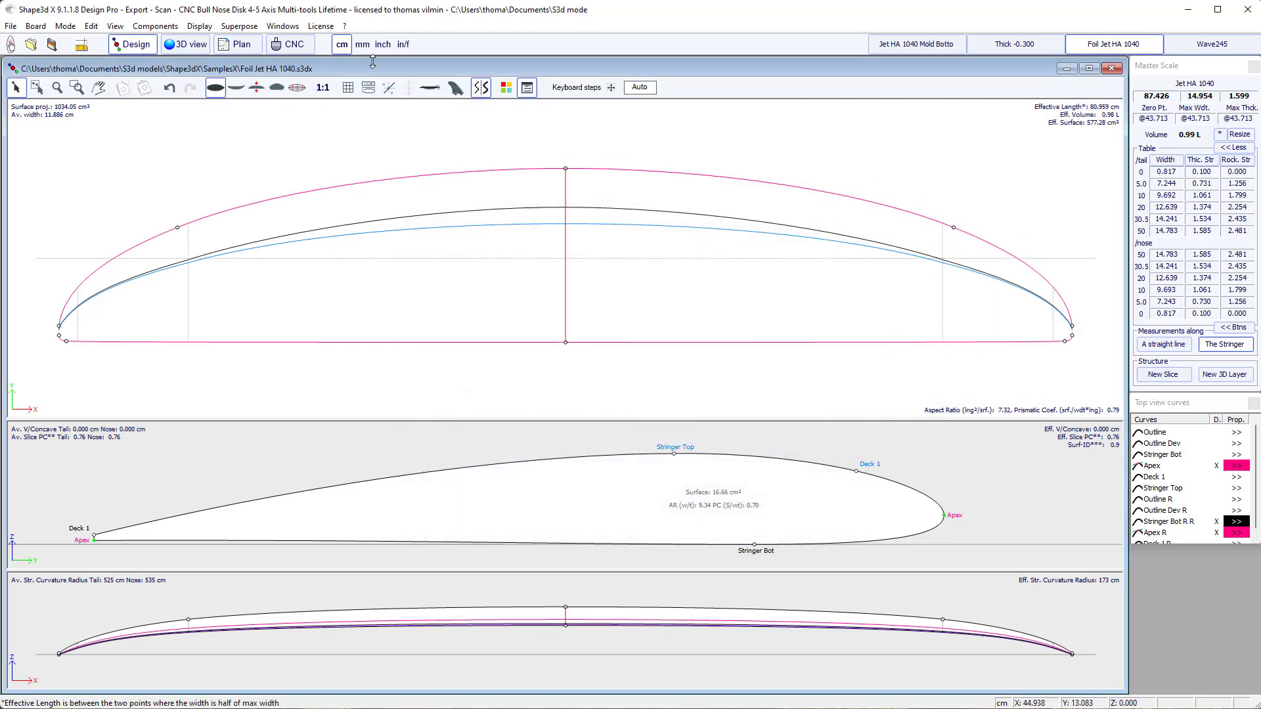
{"action": "left_click", "coordinate": [11, 44]}
Step: Create a new default board and set its hollow wood plan export to rectangular holes
{"action": "left_click", "coordinate": [598, 526]}
{"action": "left_click", "coordinate": [11, 26]}
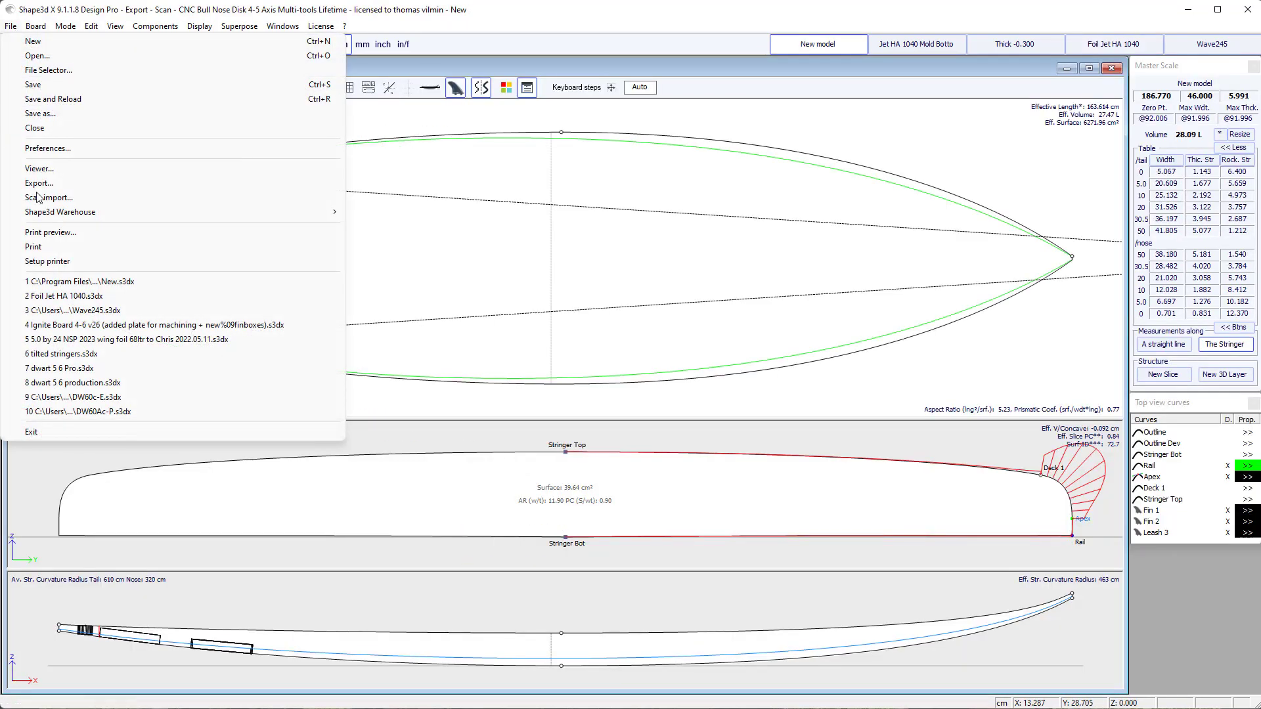
{"action": "left_click", "coordinate": [53, 190]}
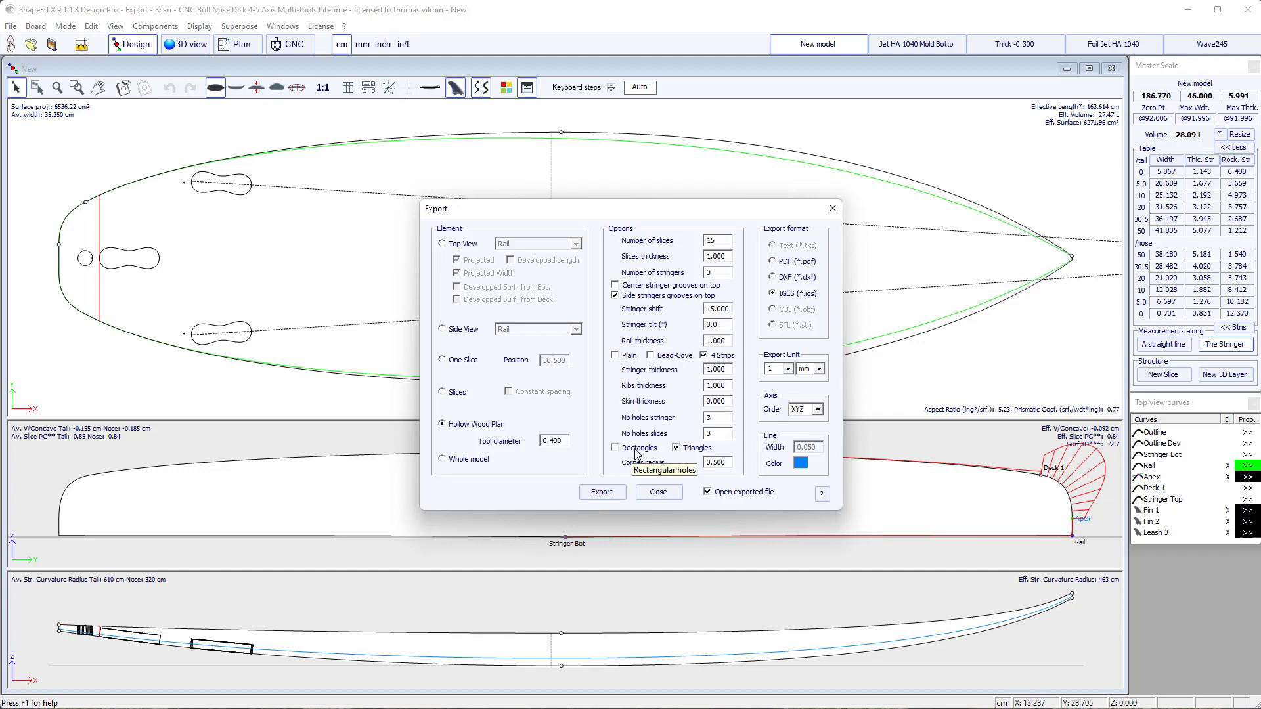
{"action": "left_click", "coordinate": [636, 452]}
Step: Export the plan as New model_hollowplan.pdf and close the PDF viewer
{"action": "left_click_drag", "start_coordinate": [709, 463], "coordinate": [728, 464]}
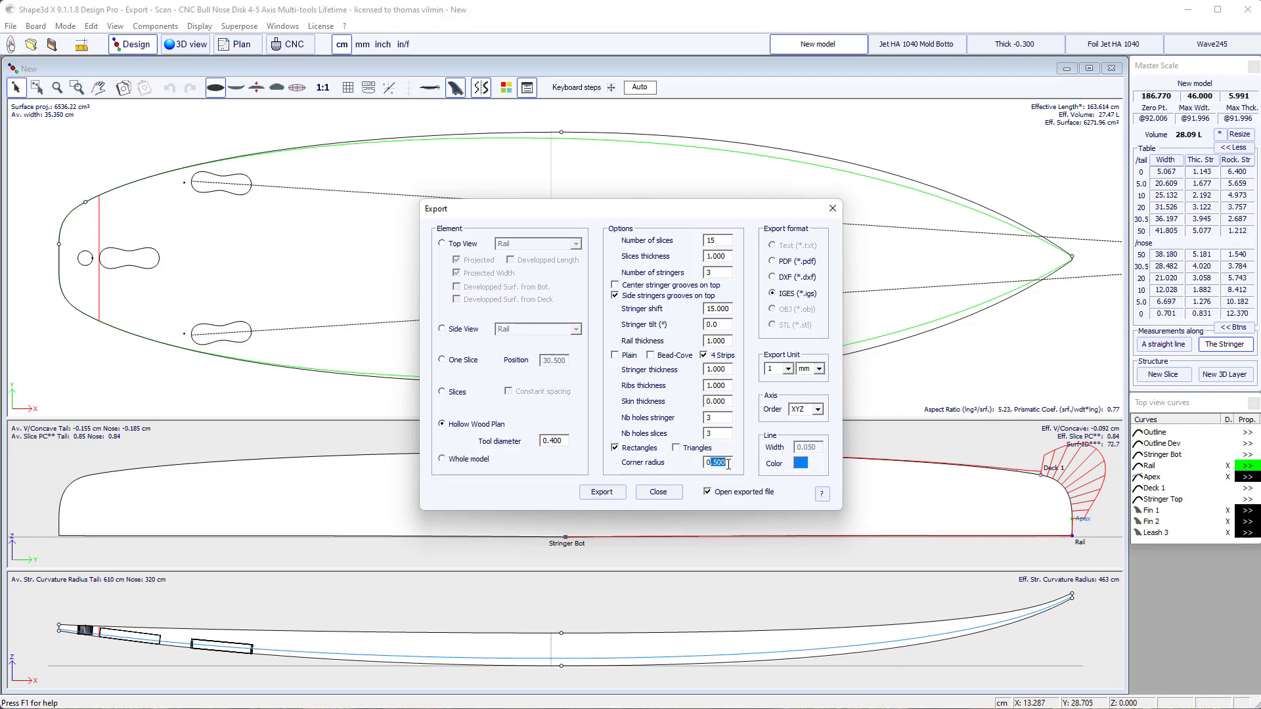
{"action": "left_click", "coordinate": [602, 492]}
{"action": "left_click", "coordinate": [855, 600]}
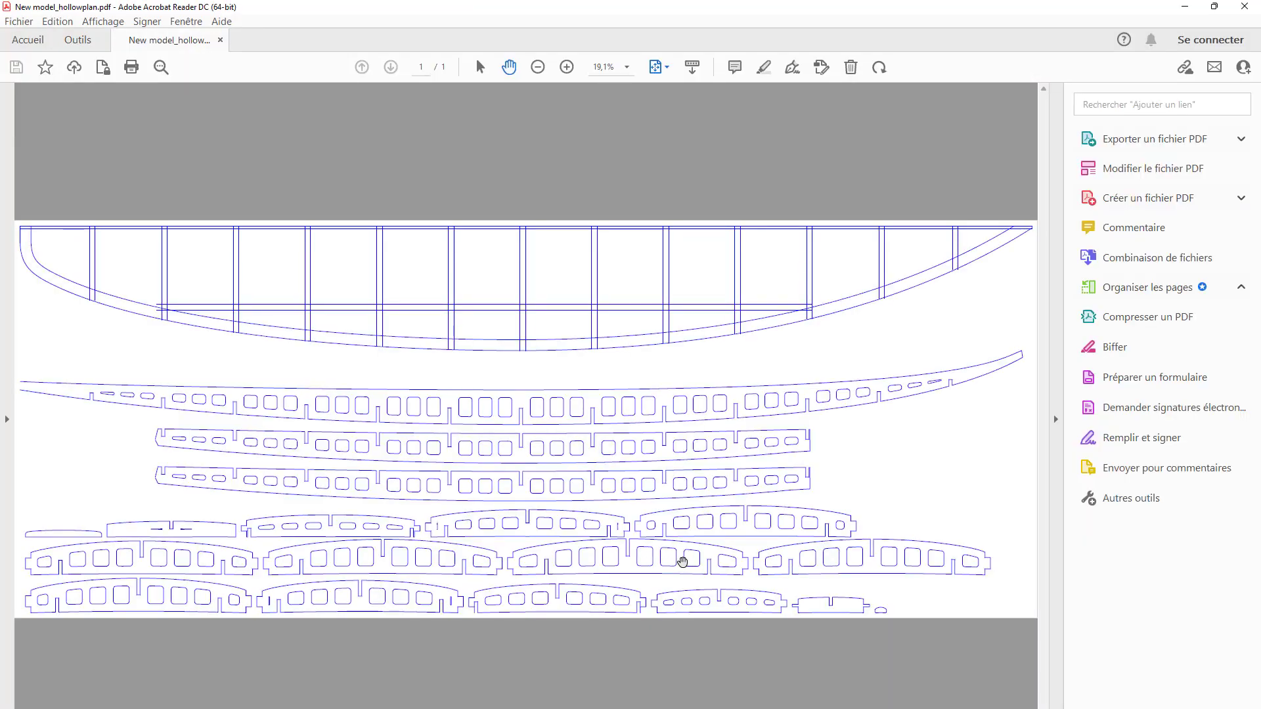
{"action": "left_click", "coordinate": [1243, 9]}
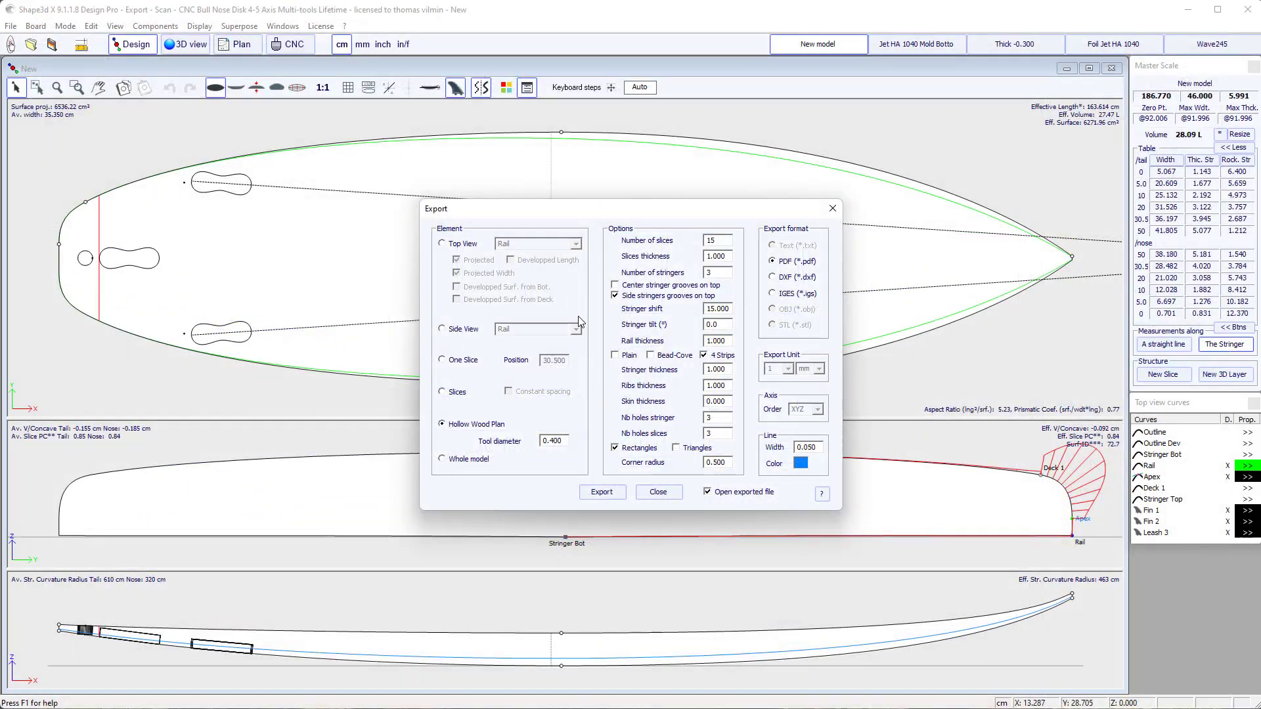
Step: Re-export the hollow wood plan with triangular holes, overwriting New model_hollowplan.pdf
{"action": "left_click", "coordinate": [677, 448]}
{"action": "left_click", "coordinate": [601, 494]}
{"action": "left_click", "coordinate": [839, 600]}
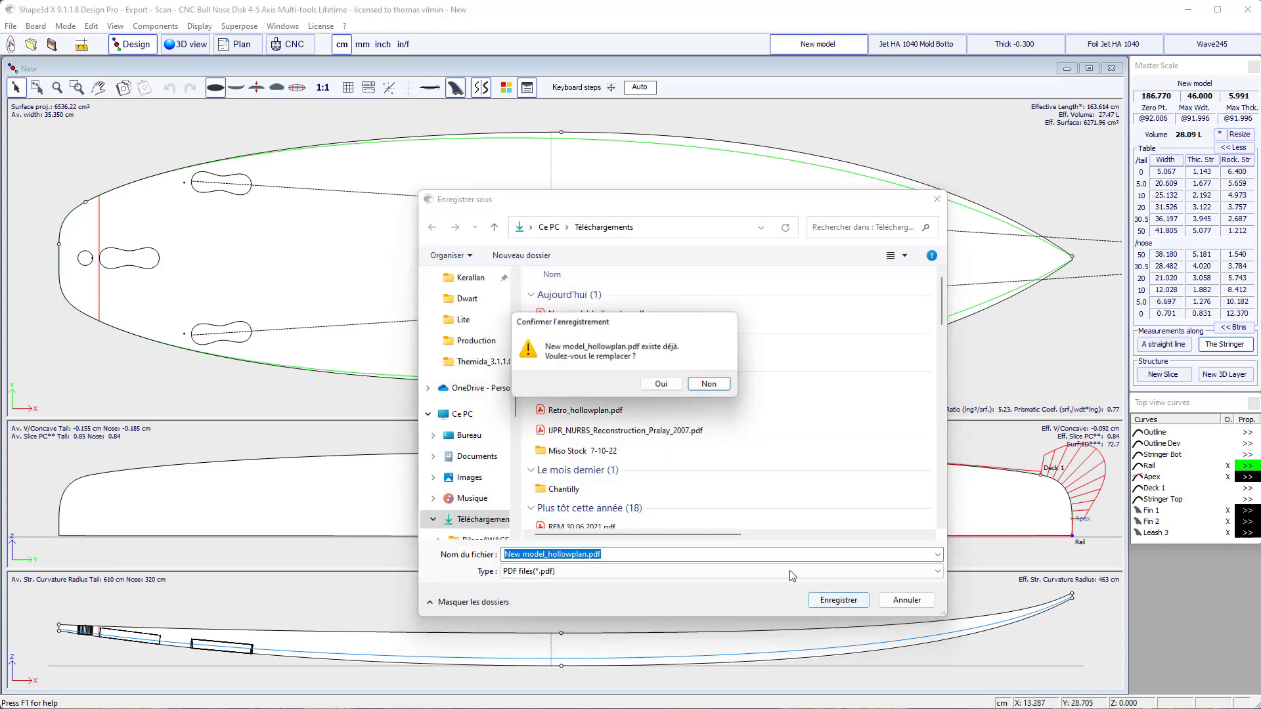
{"action": "left_click", "coordinate": [662, 385]}
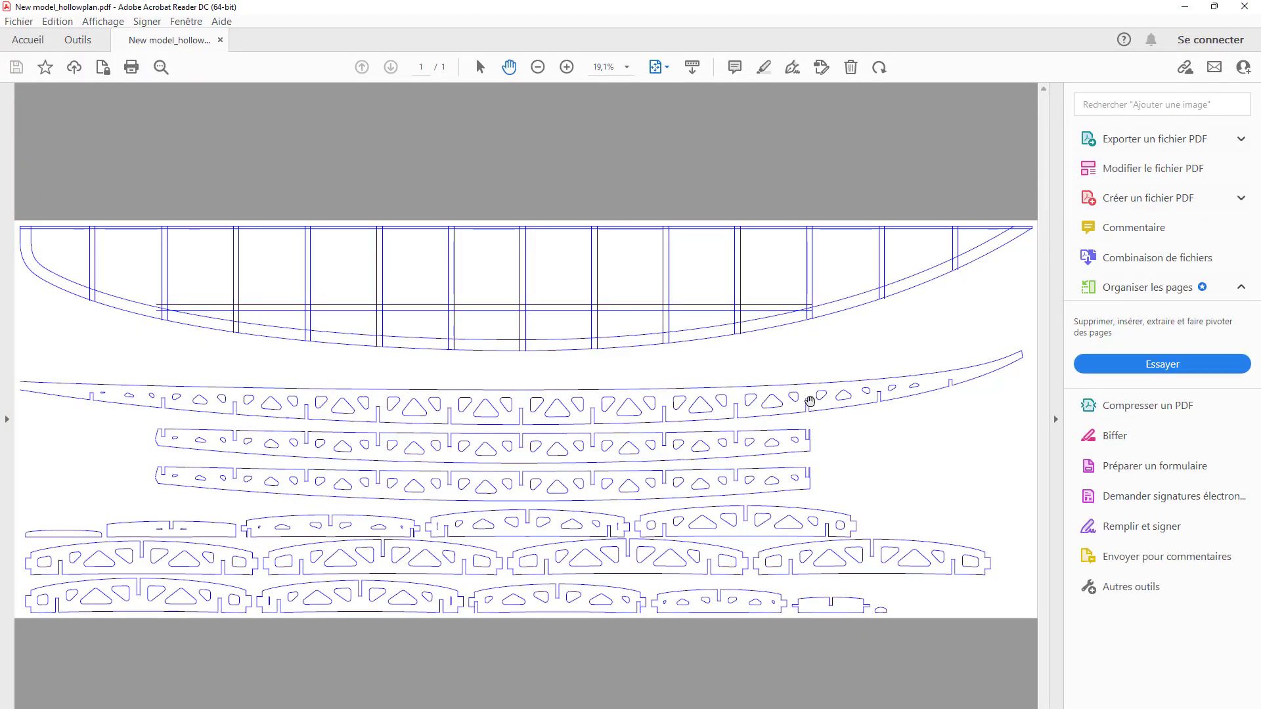
Step: Zoom the hollow plan PDF to 66.7% to inspect the holed stringers, then close Acrobat Reader
{"action": "left_click", "coordinate": [565, 67]}
{"action": "left_click", "coordinate": [565, 67]}
{"action": "left_click", "coordinate": [565, 67]}
{"action": "left_click", "coordinate": [565, 67]}
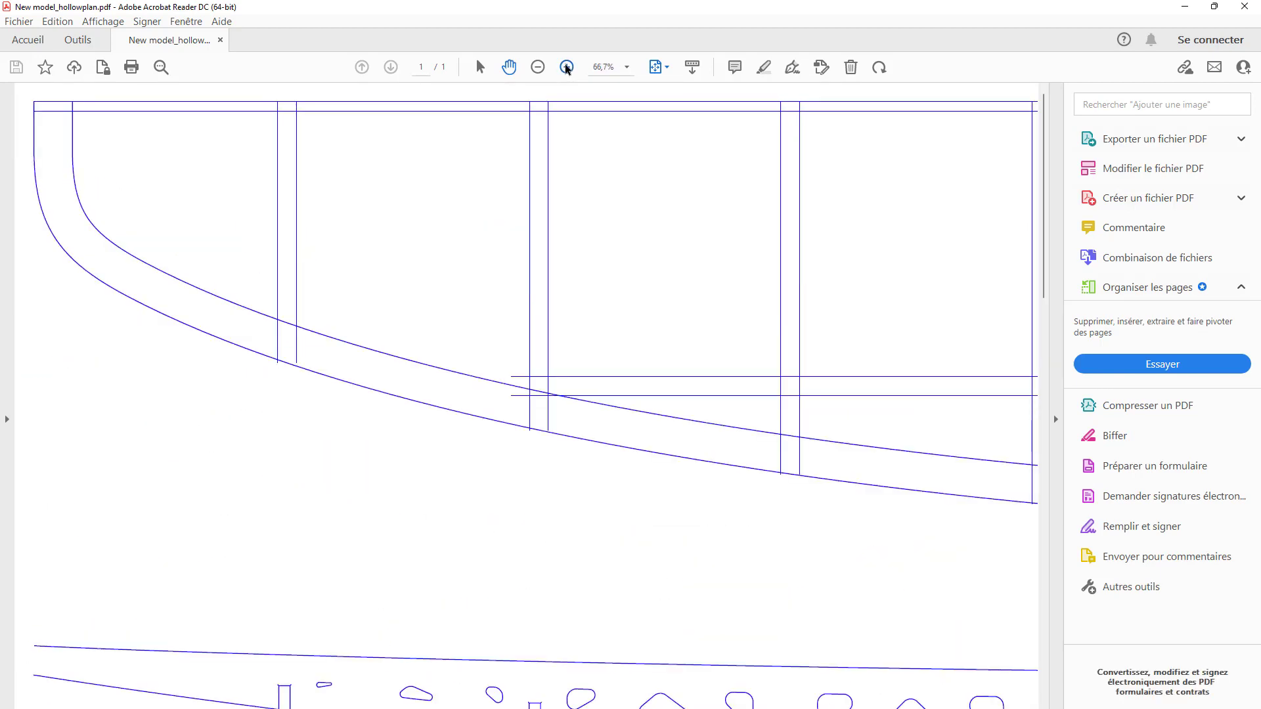
{"action": "scroll", "coordinate": [604, 400], "scroll_direction": "down", "scroll_amount": 2}
{"action": "scroll", "coordinate": [605, 400], "scroll_direction": "down", "scroll_amount": 1}
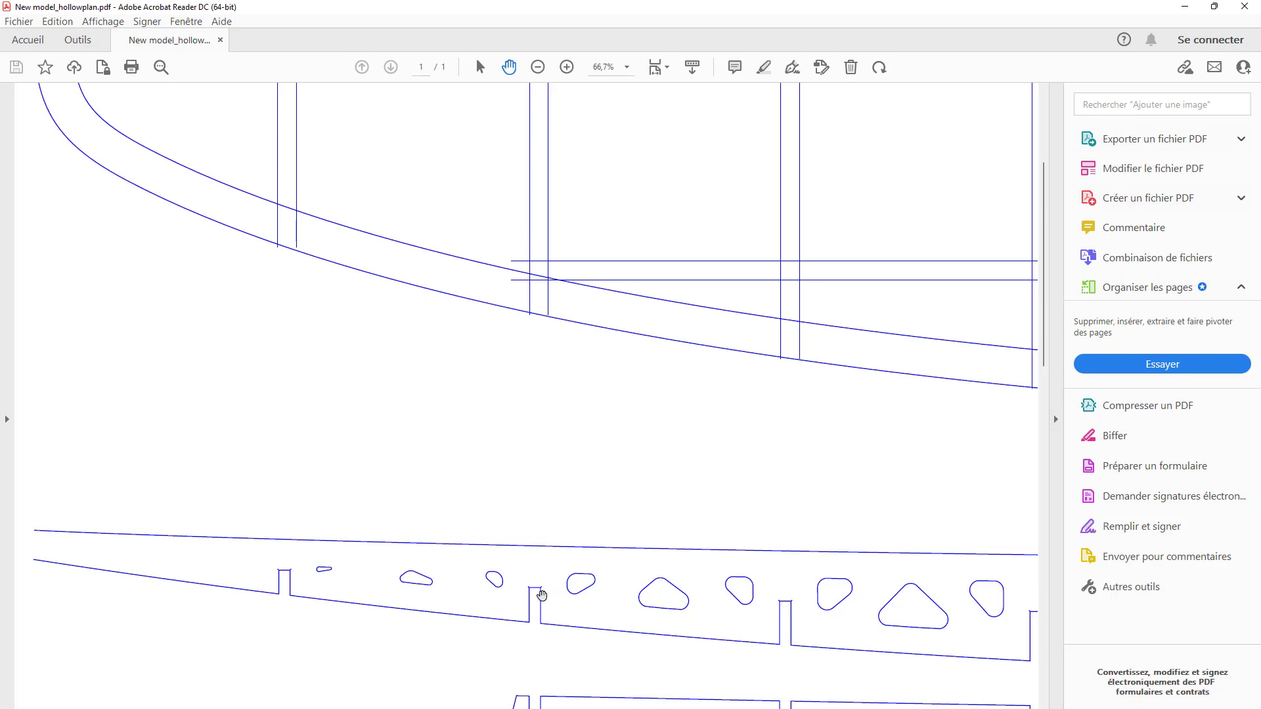
{"action": "left_click", "coordinate": [1244, 6]}
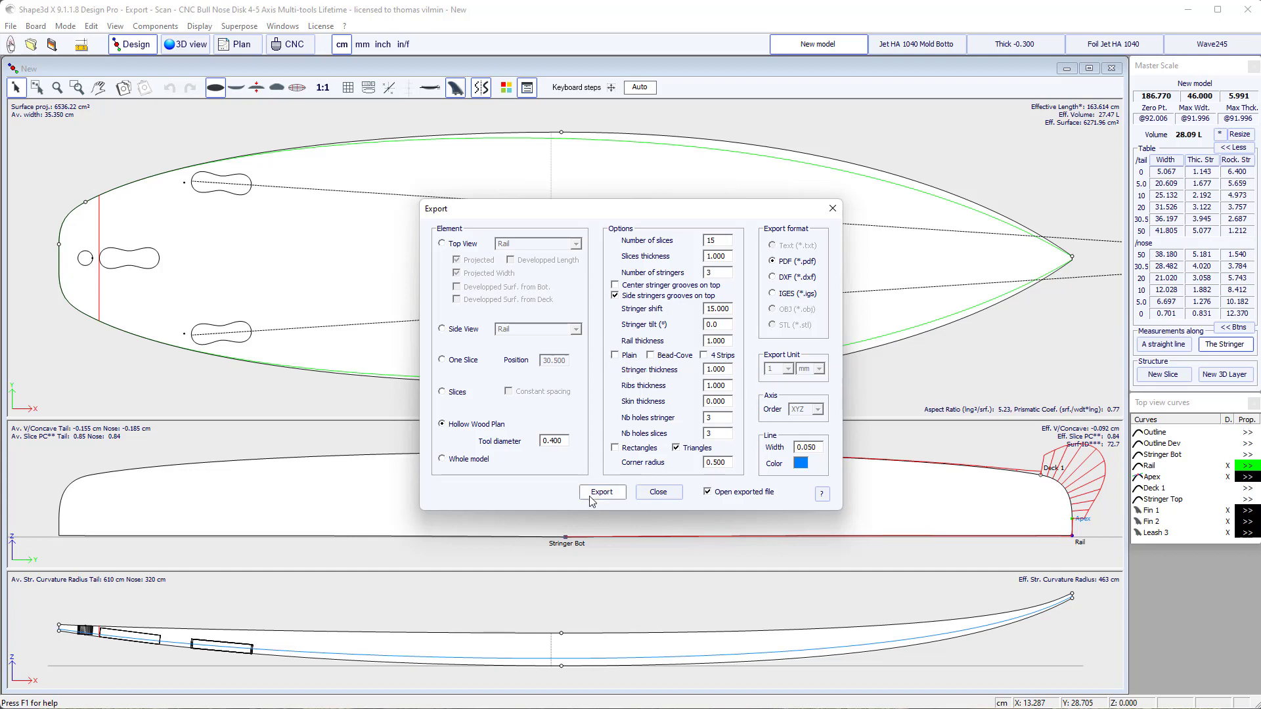
Step: Switch the hollow plan rail construction to 4 Strips
{"action": "left_click", "coordinate": [704, 356]}
Step: Read the manual's hollow plan rail modes, Plain through Whole Board, then return to Shape3d X
{"action": "mouse_move", "coordinate": [604, 699]}
{"action": "left_click", "coordinate": [539, 680]}
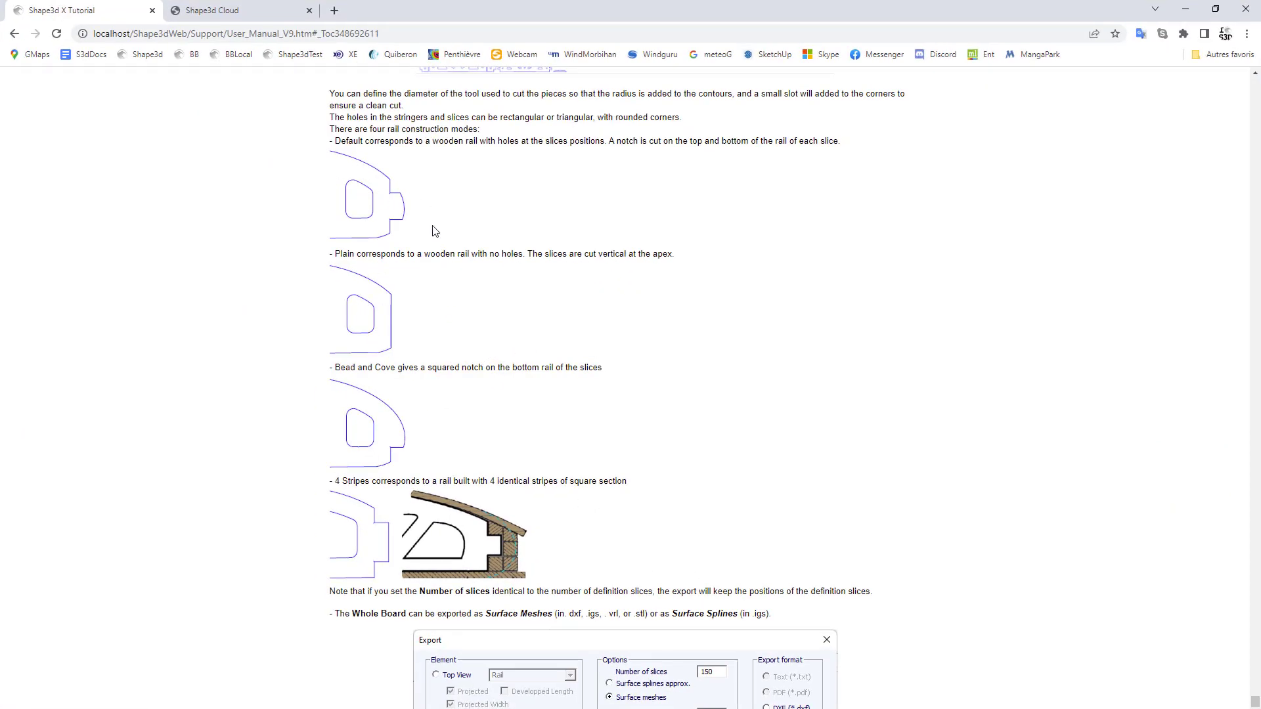
{"action": "scroll", "coordinate": [430, 231], "scroll_direction": "up", "scroll_amount": 1}
{"action": "scroll", "coordinate": [377, 291], "scroll_direction": "down", "scroll_amount": 1}
{"action": "scroll", "coordinate": [394, 444], "scroll_direction": "down", "scroll_amount": 2}
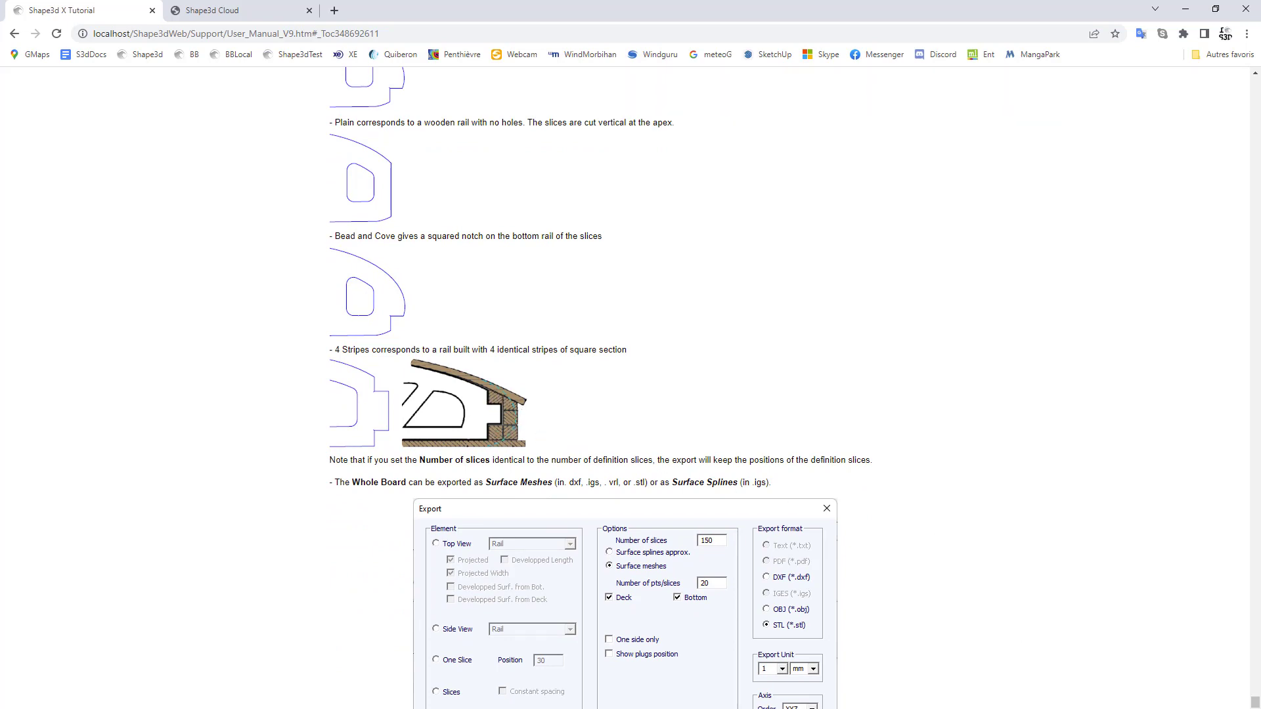
{"action": "key", "text": "F9"}
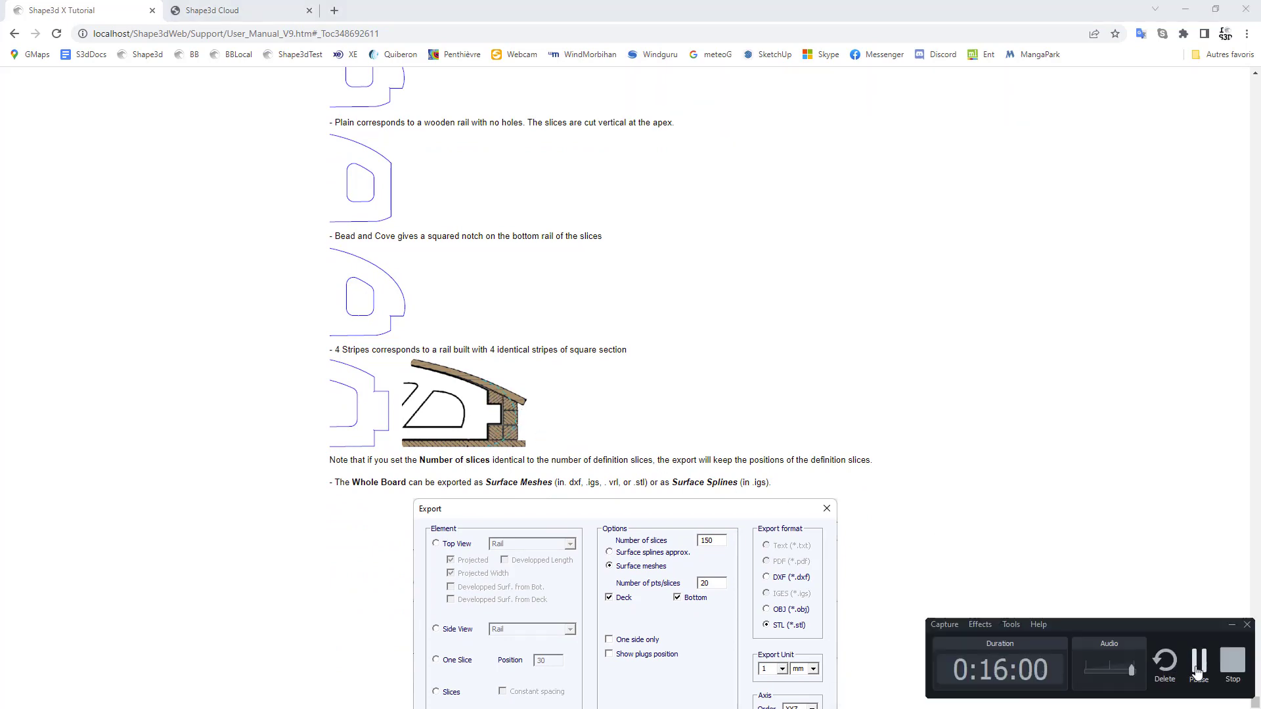
{"action": "left_click", "coordinate": [1197, 674]}
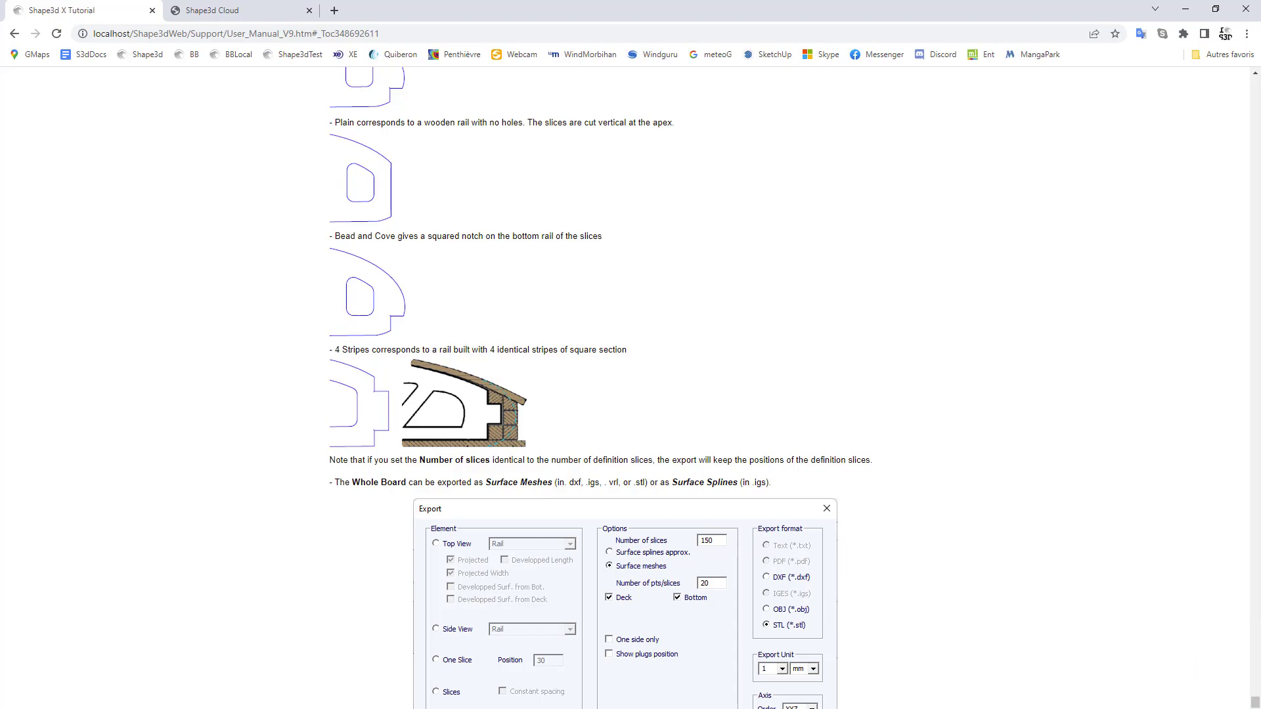
{"action": "key", "text": "alt+Tab"}
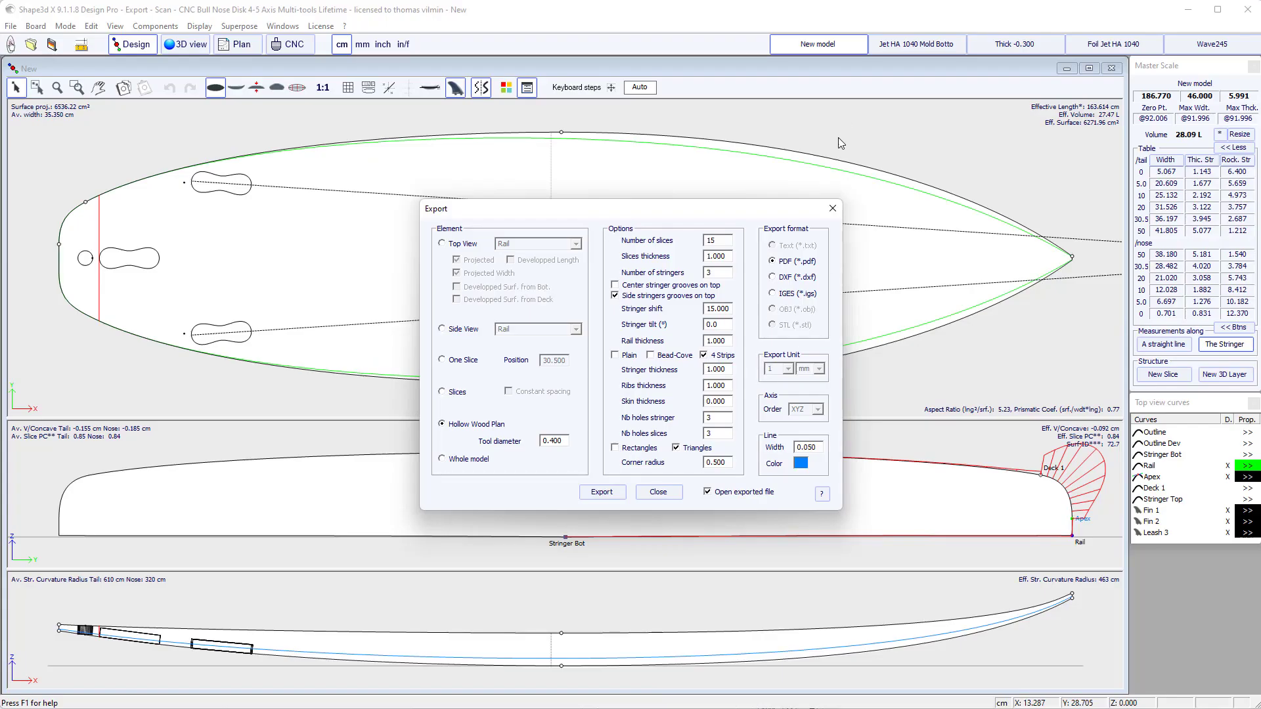
Step: Close the export settings and show Wave245's CNC blank position and supports settings
{"action": "left_click", "coordinate": [832, 209]}
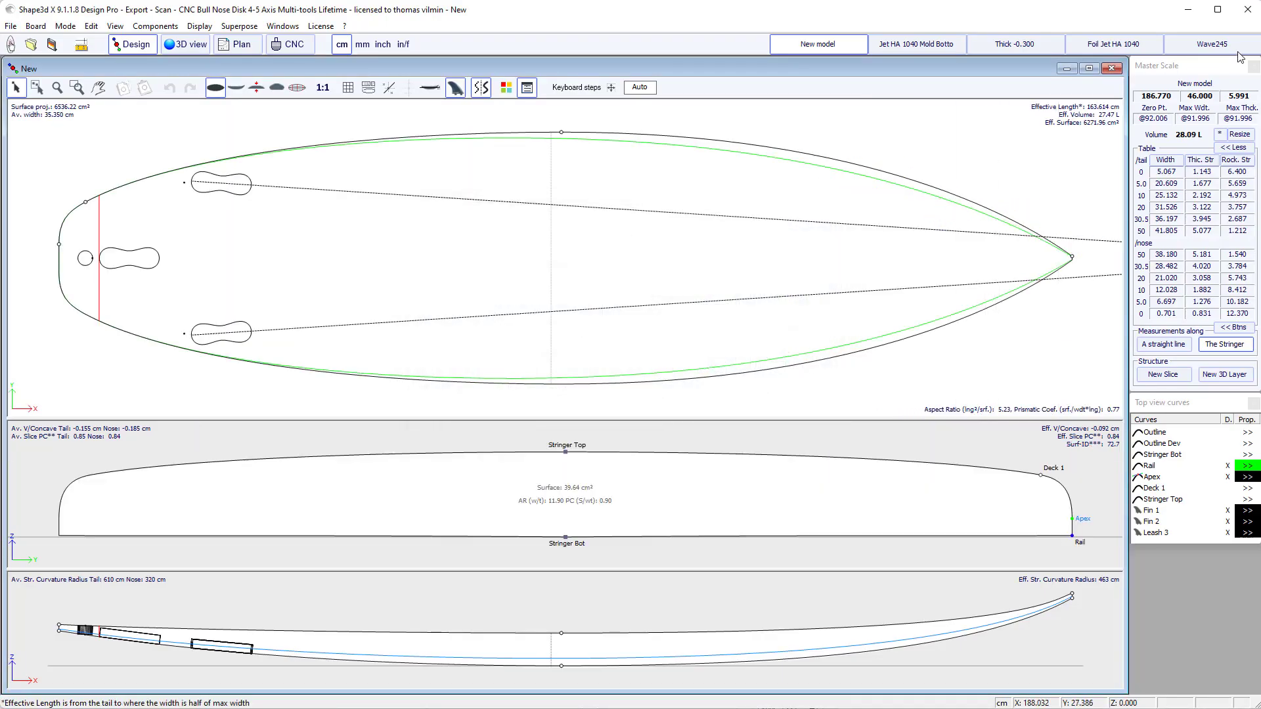
{"action": "left_click", "coordinate": [1210, 45]}
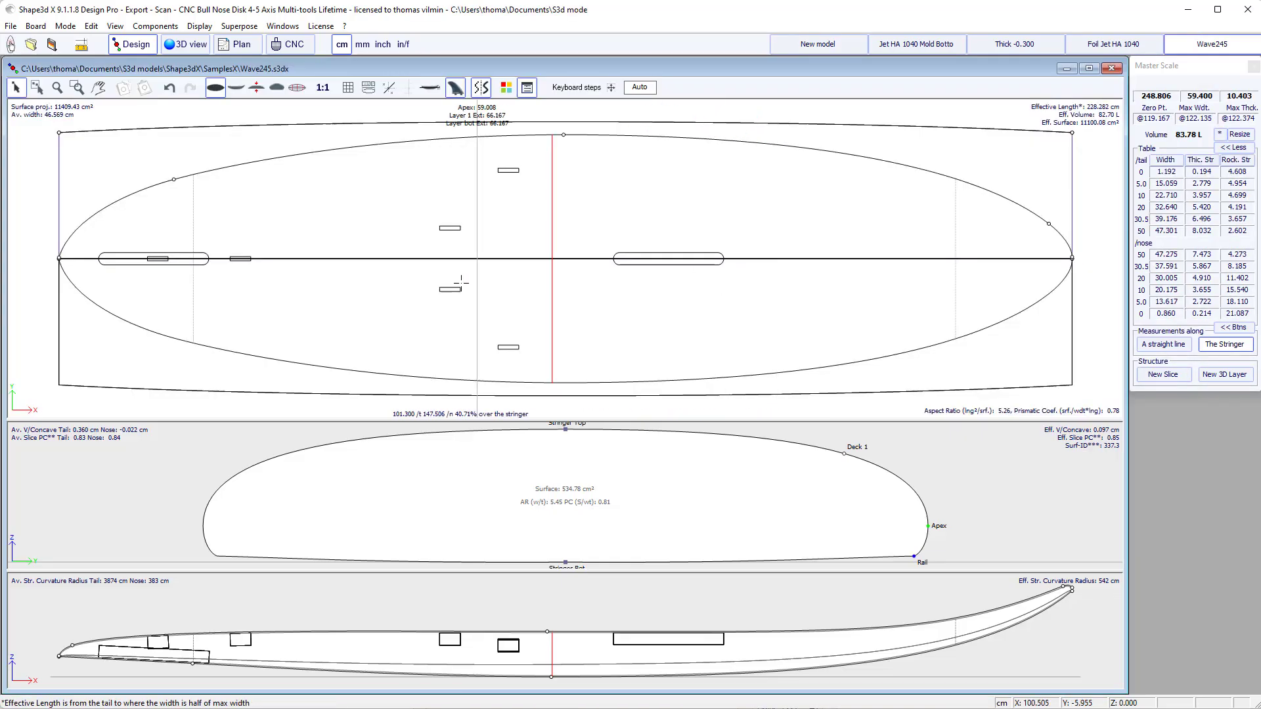
{"action": "left_click", "coordinate": [295, 42]}
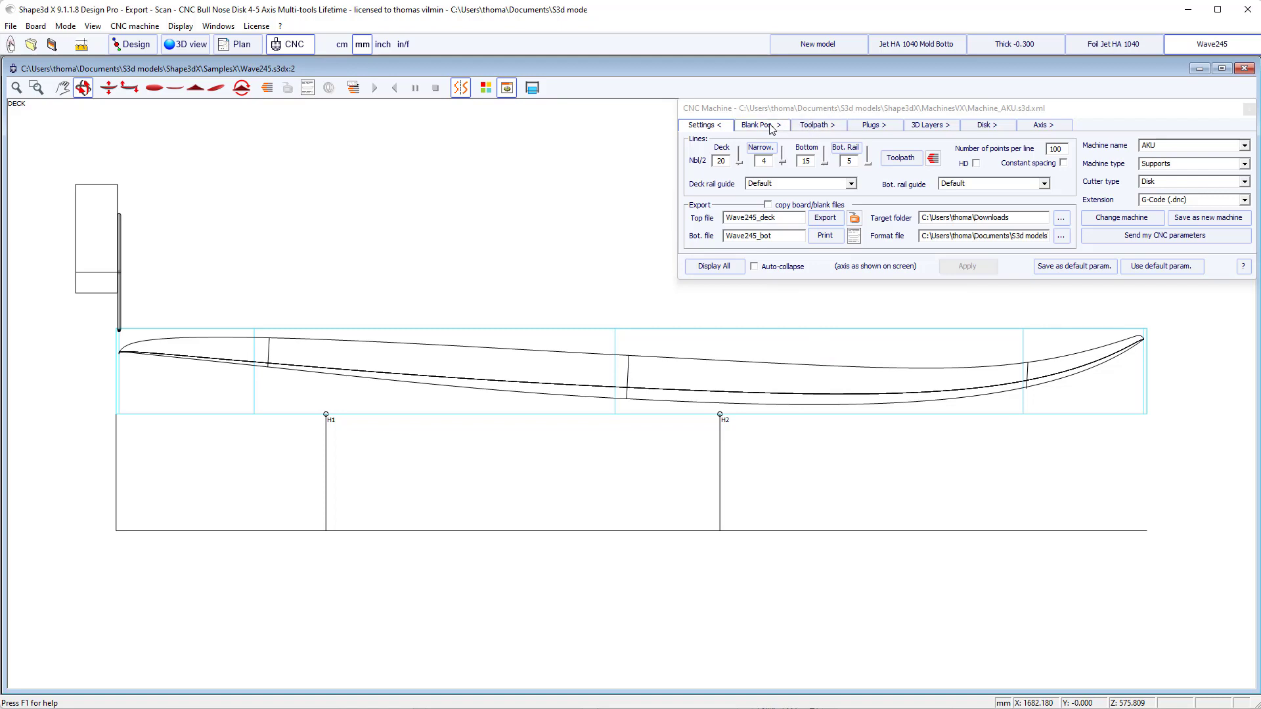
{"action": "left_click", "coordinate": [762, 125]}
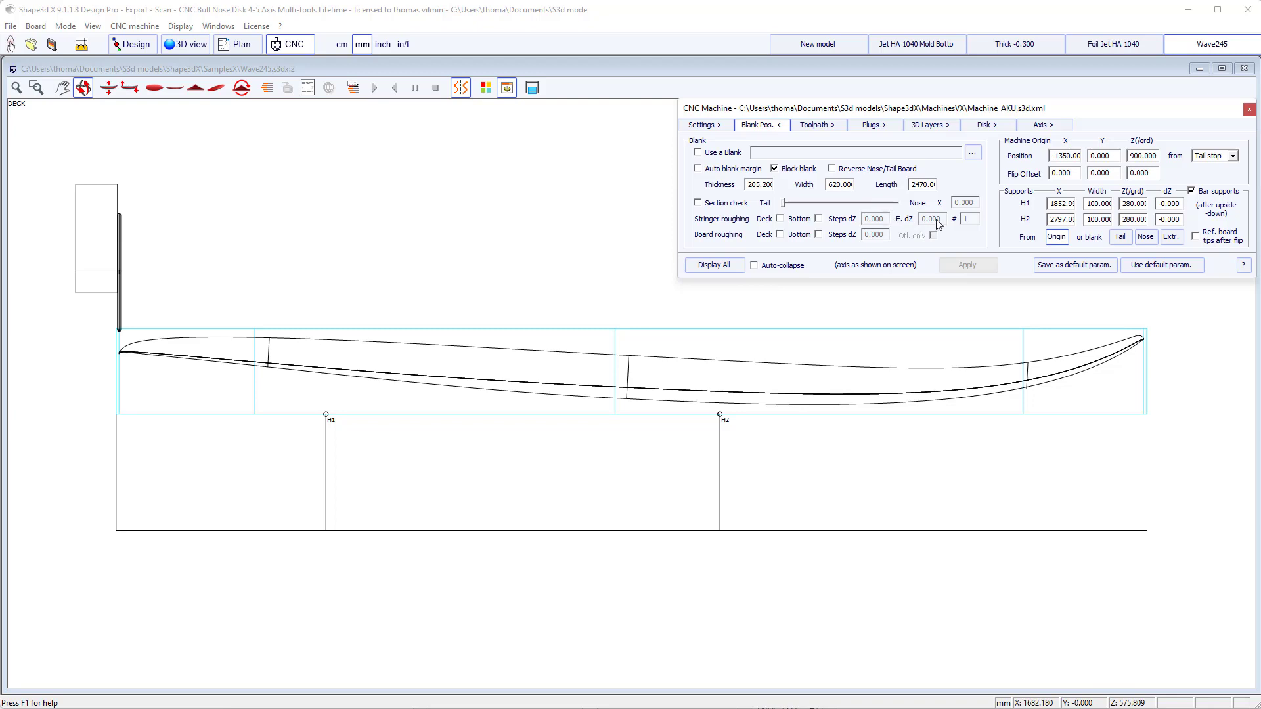
Step: Enable deck stringer roughing with 2.000 step depth, 0.500 final depth and 3 passes, and apply
{"action": "left_click", "coordinate": [779, 219]}
{"action": "left_click_drag", "start_coordinate": [866, 220], "coordinate": [868, 220]}
{"action": "type", "text": "2"}
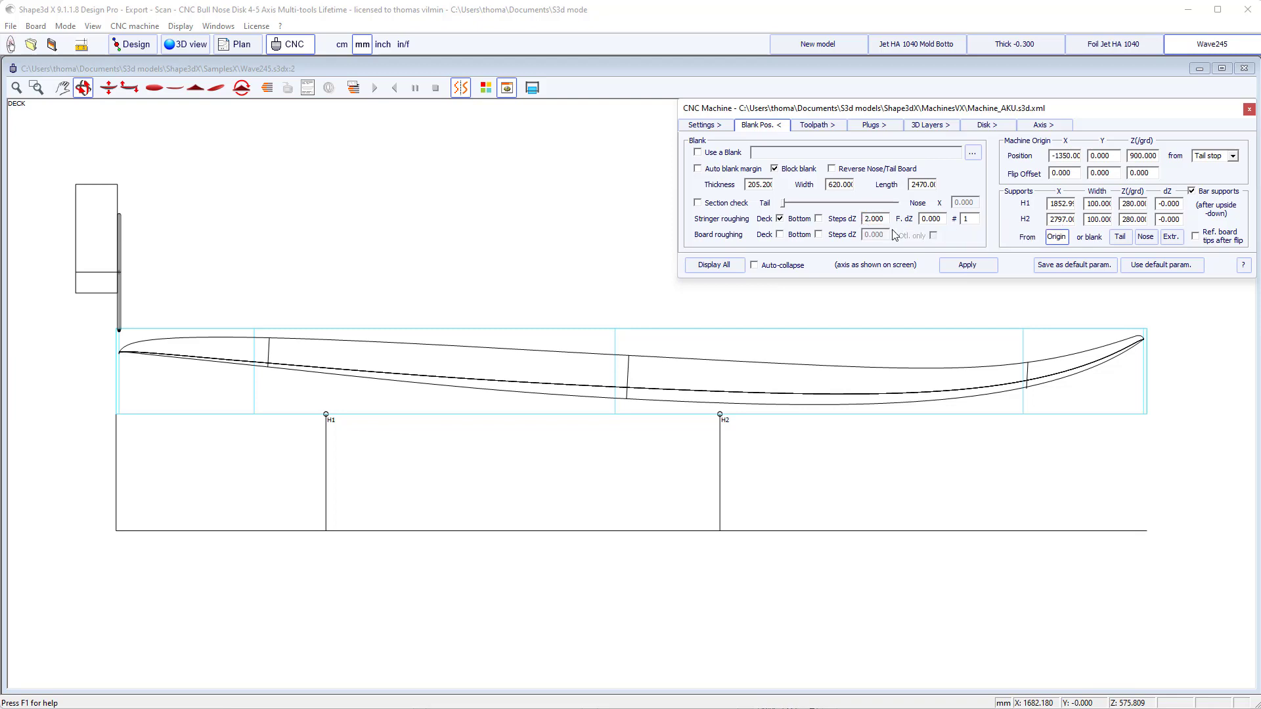
{"action": "left_click", "coordinate": [931, 219]}
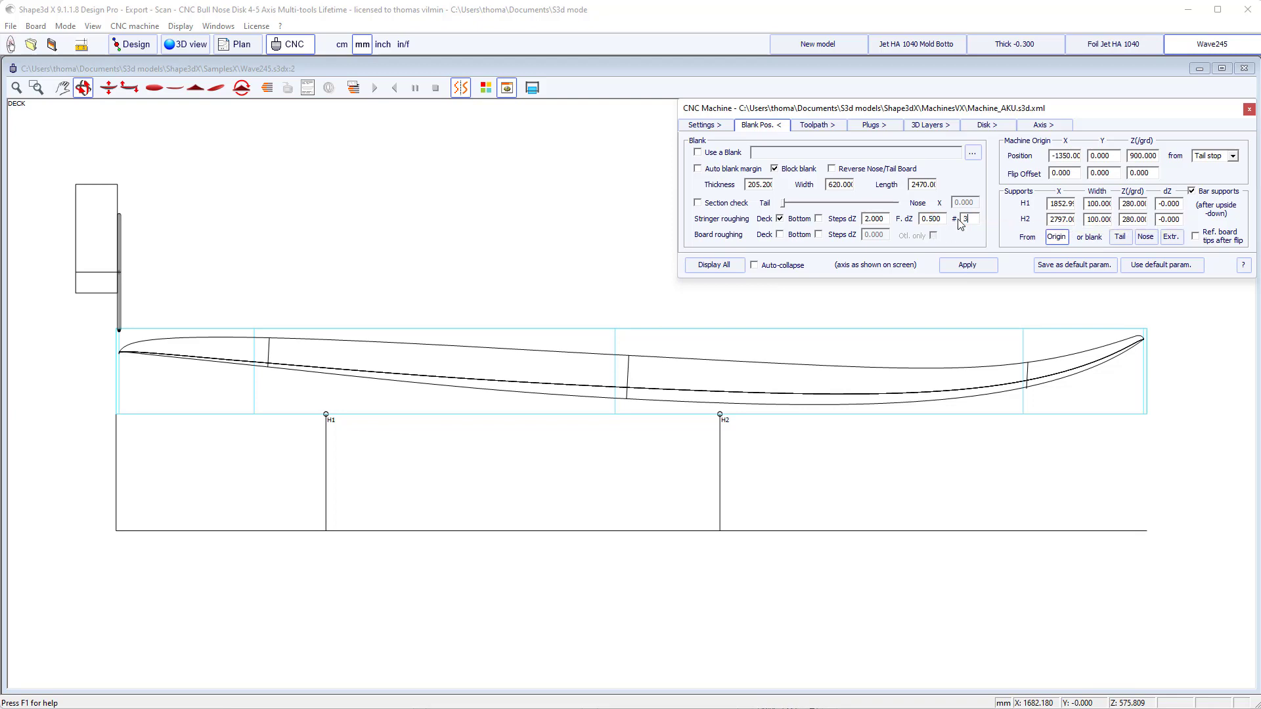
{"action": "left_click", "coordinate": [967, 266]}
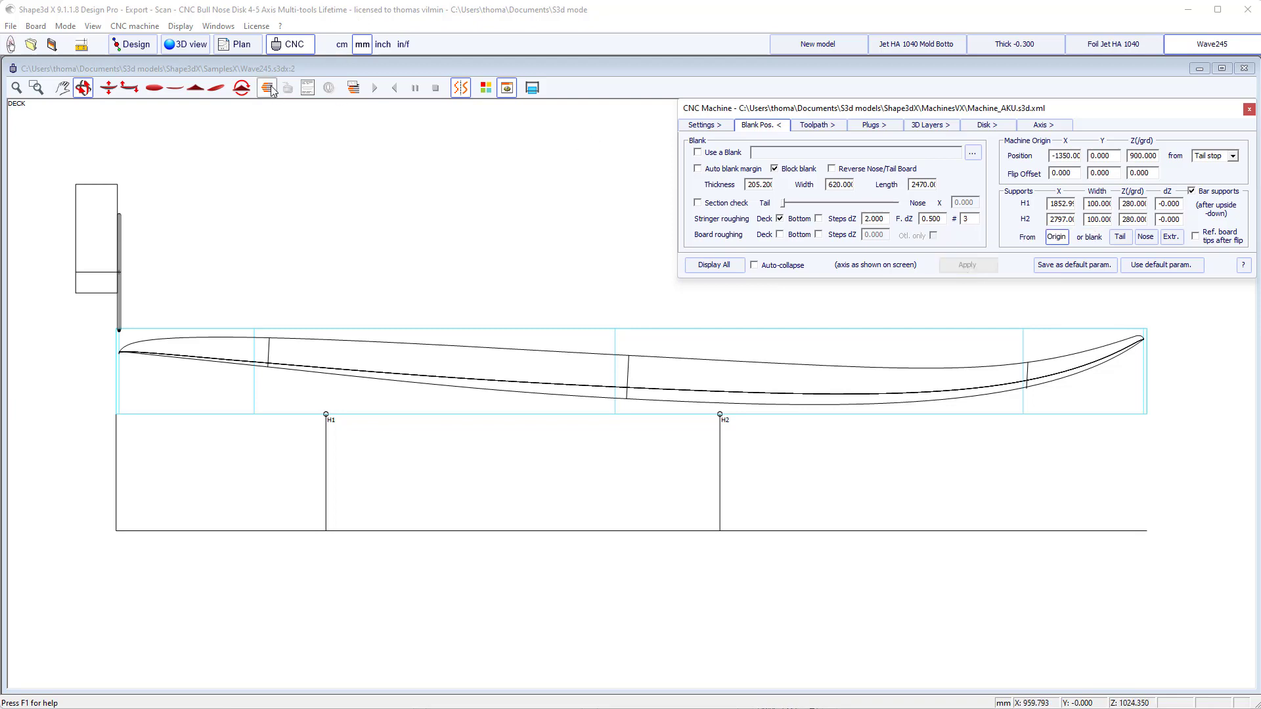
Step: Compute the roughing toolpath and zoom in to inspect its passes over the board
{"action": "left_click", "coordinate": [270, 91]}
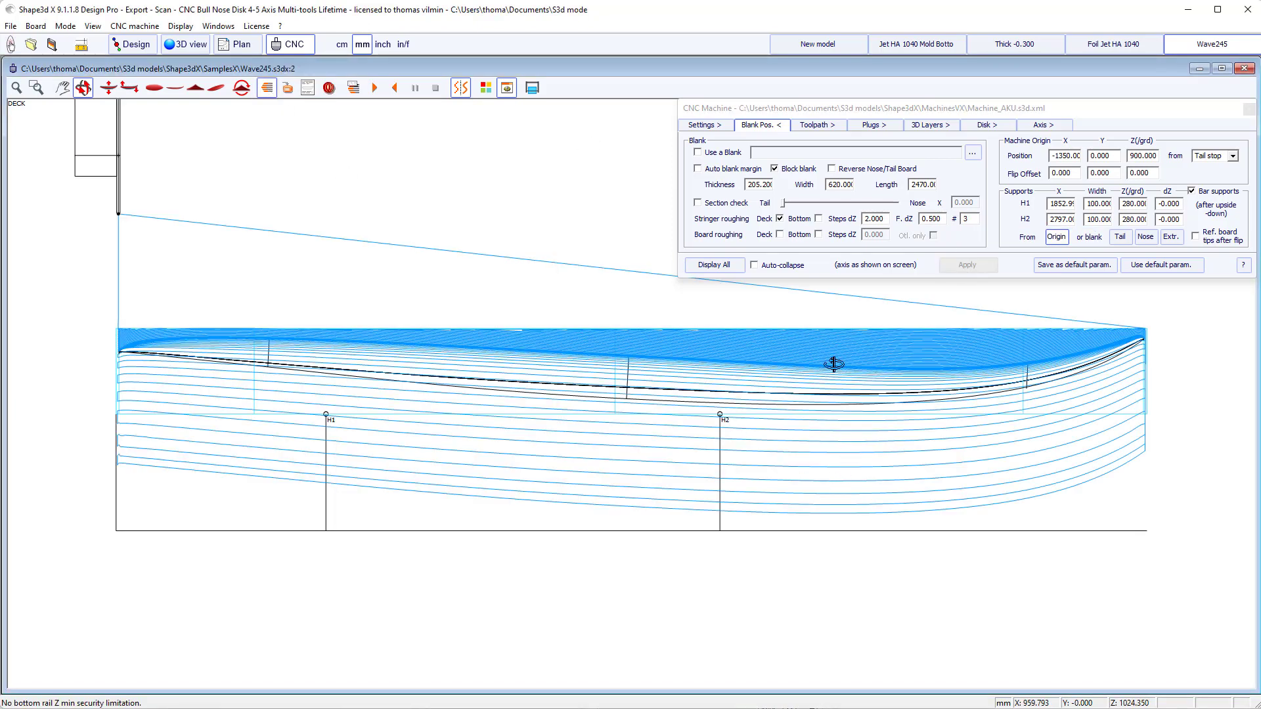
{"action": "scroll", "coordinate": [854, 390], "scroll_direction": "up", "scroll_amount": 5}
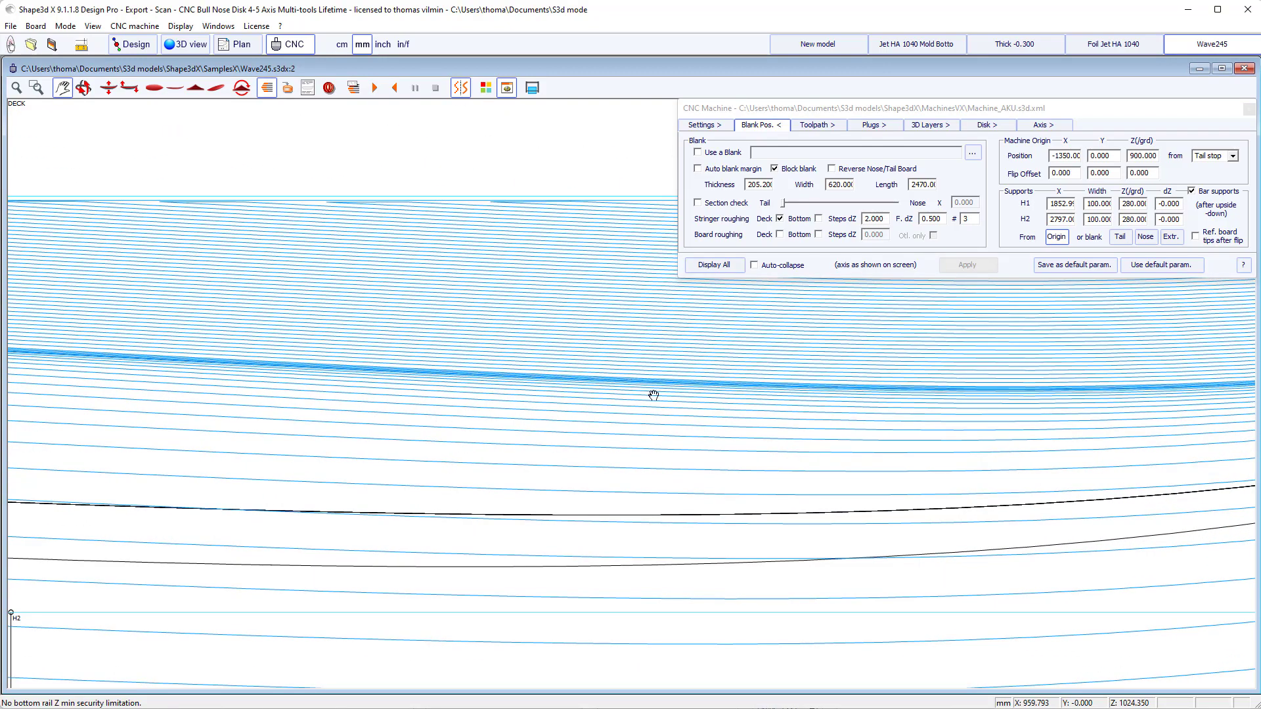
{"action": "scroll", "coordinate": [656, 394], "scroll_direction": "down", "scroll_amount": 4}
{"action": "scroll", "coordinate": [666, 385], "scroll_direction": "up", "scroll_amount": 6}
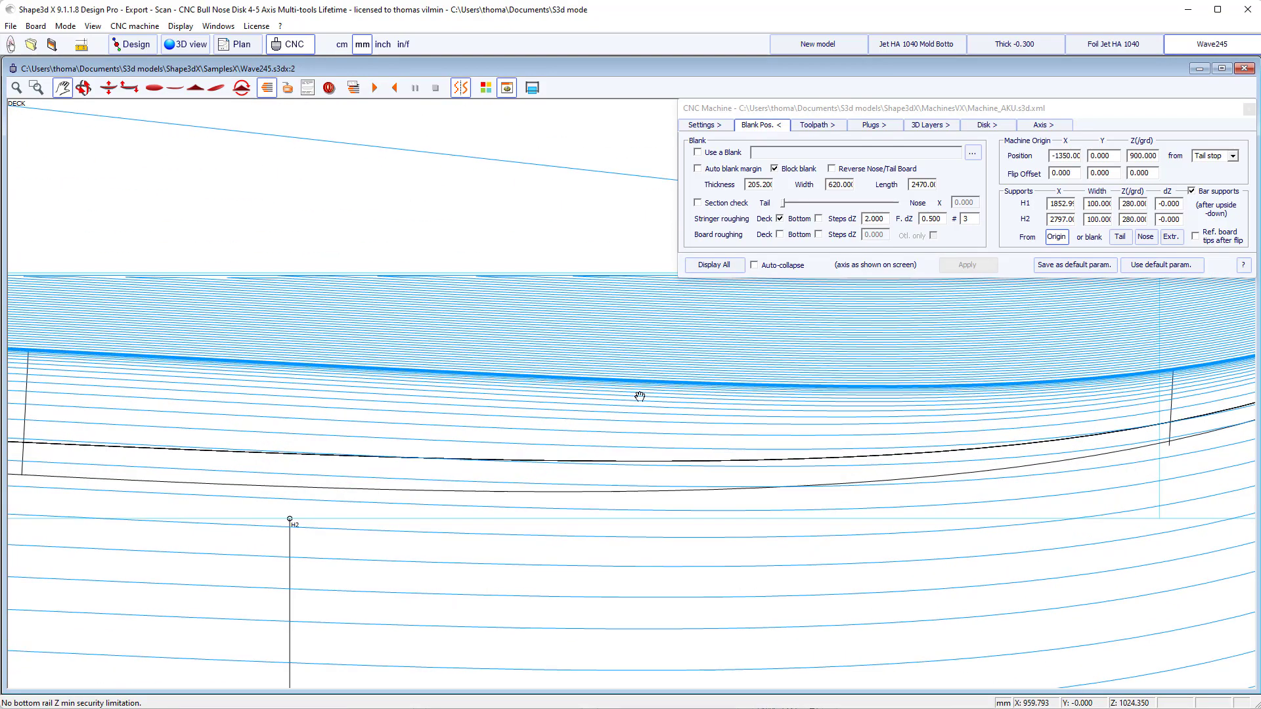
{"action": "scroll", "coordinate": [586, 369], "scroll_direction": "up", "scroll_amount": 2}
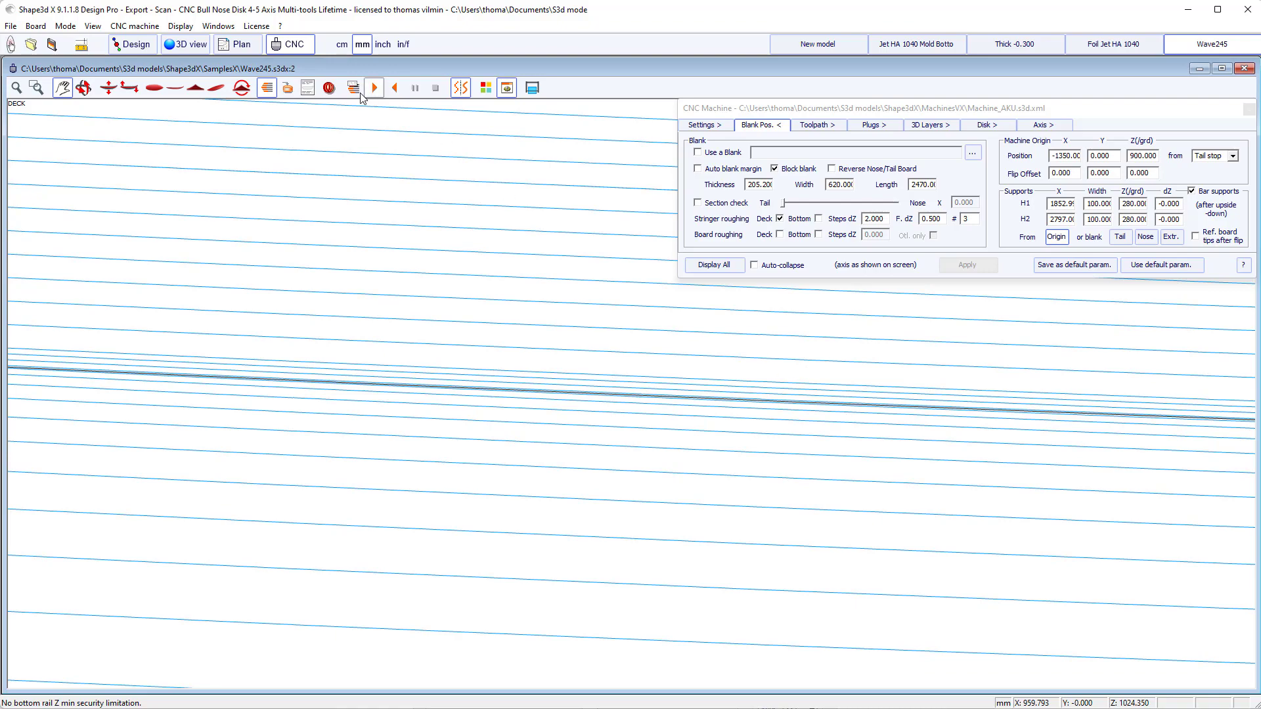
Step: Show the plug-cutting settings and scroll through them
{"action": "left_click", "coordinate": [873, 125]}
{"action": "scroll", "coordinate": [708, 331], "scroll_direction": "down", "scroll_amount": 2}
{"action": "scroll", "coordinate": [707, 335], "scroll_direction": "down", "scroll_amount": 3}
Step: Turn on plug cutting and load the Machine_Bull Nose_Table.s3d.xml machine setup
{"action": "left_click", "coordinate": [700, 152]}
{"action": "left_click", "coordinate": [703, 125]}
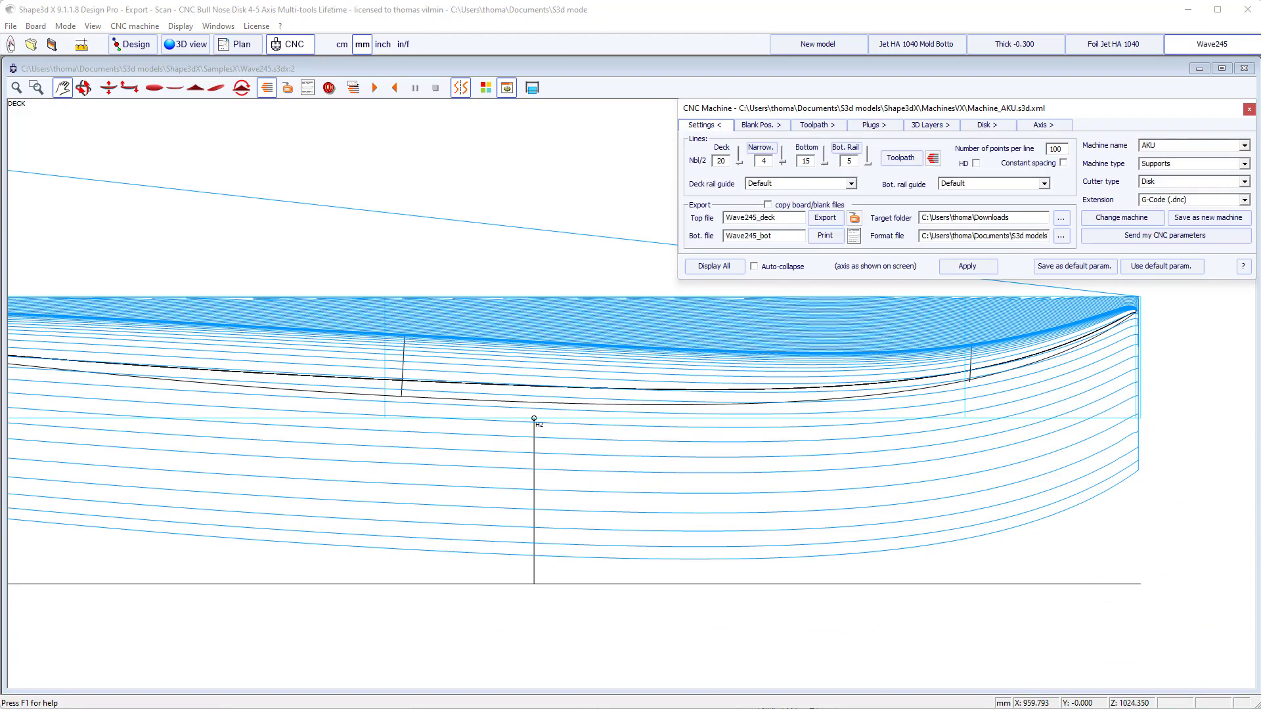
{"action": "left_click", "coordinate": [1245, 146]}
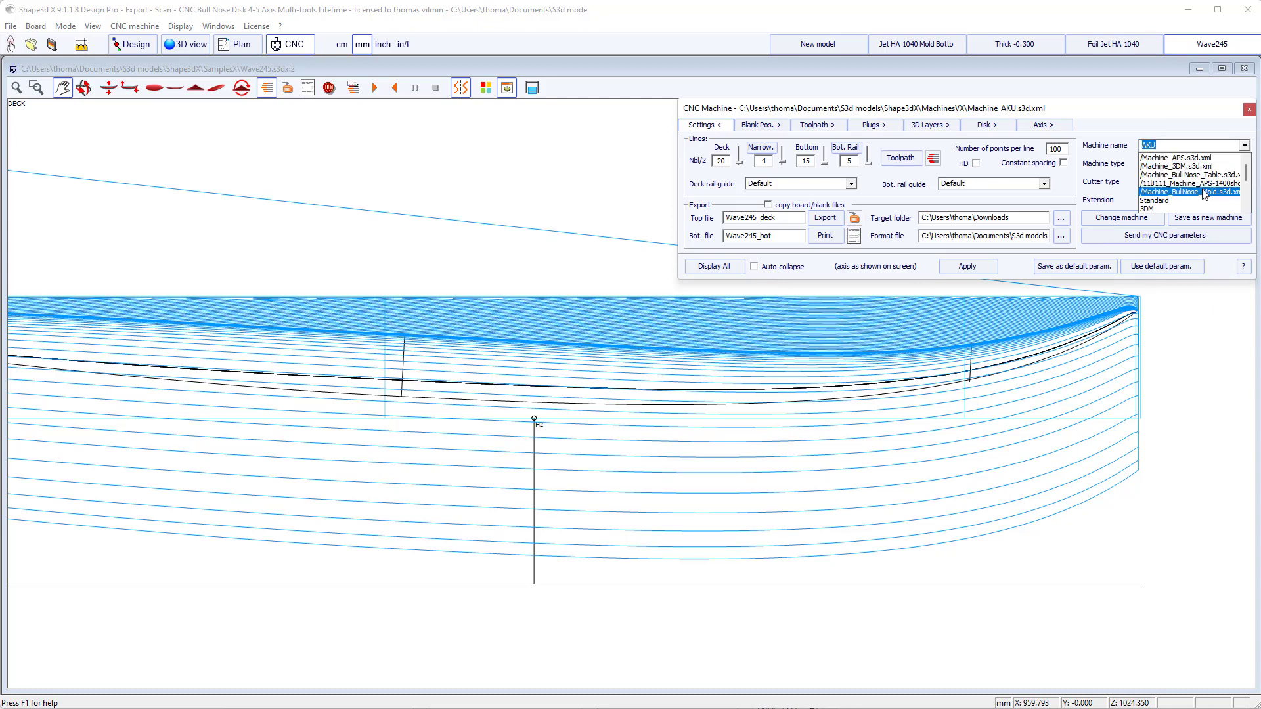
{"action": "left_click", "coordinate": [1182, 175]}
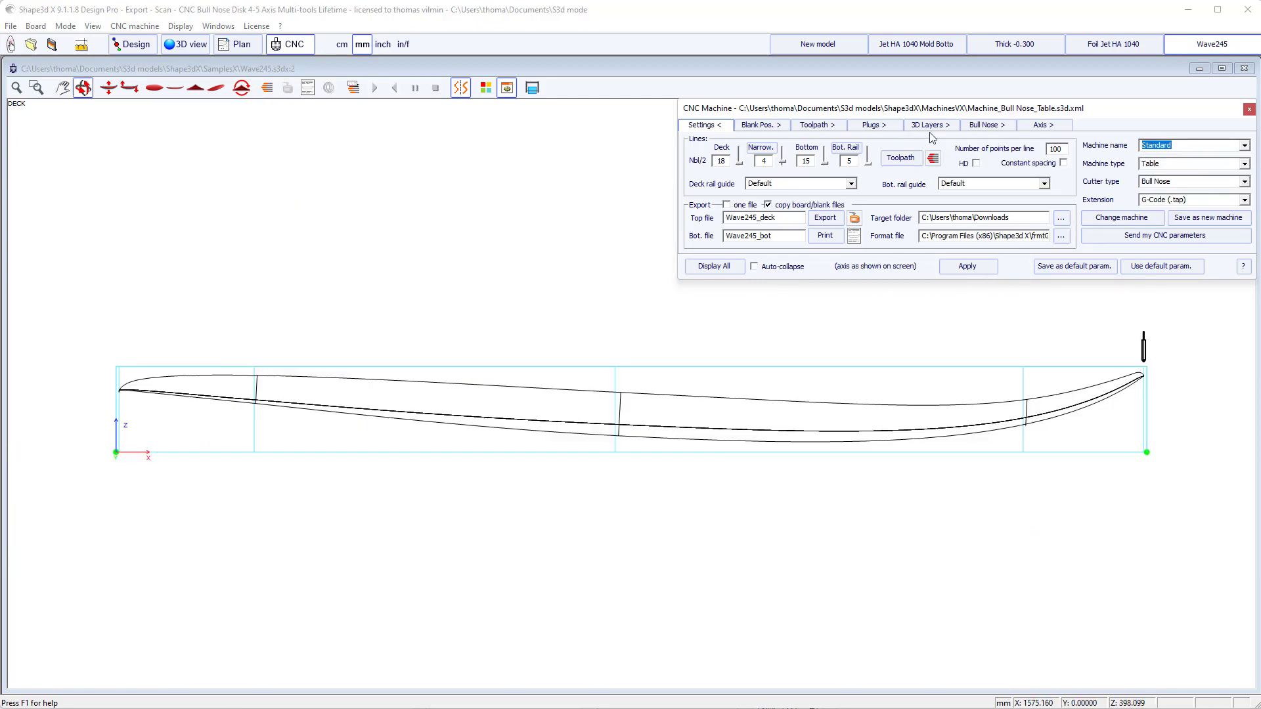
Step: Apply plug cutting, compute the toolpath, and show only the plug toolpaths in 3-D
{"action": "left_click", "coordinate": [873, 125]}
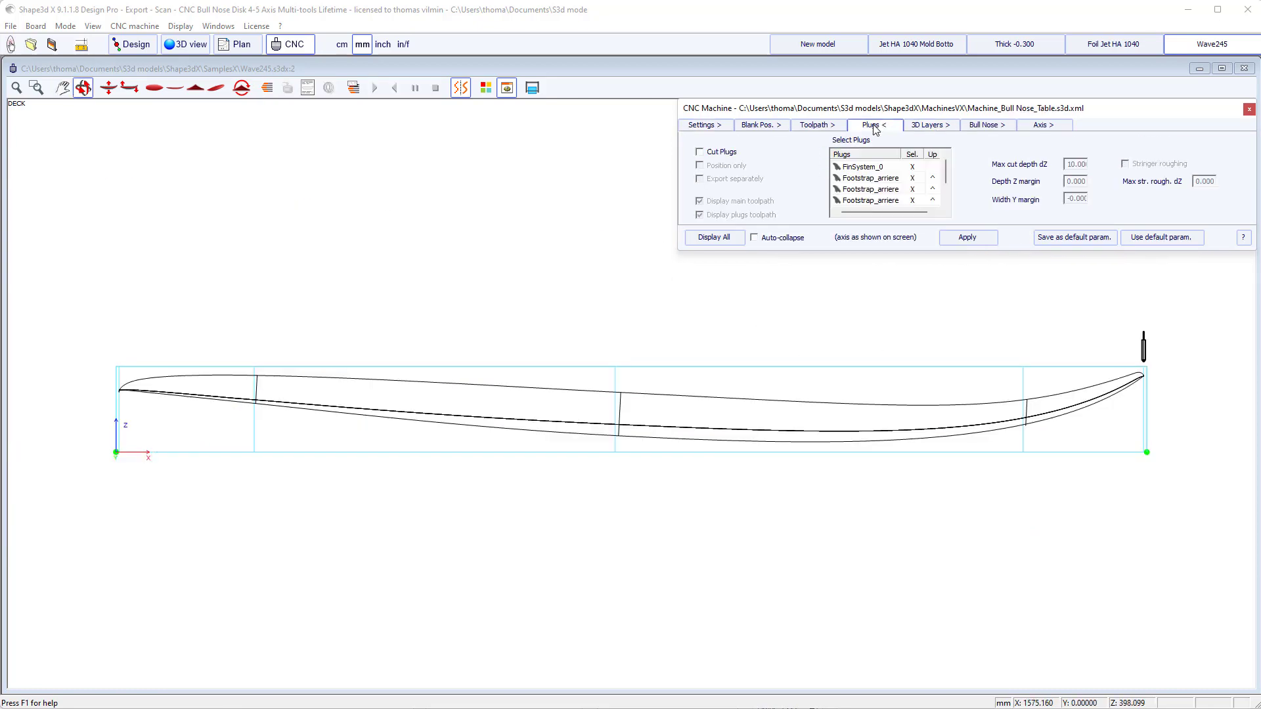
{"action": "left_click", "coordinate": [725, 155]}
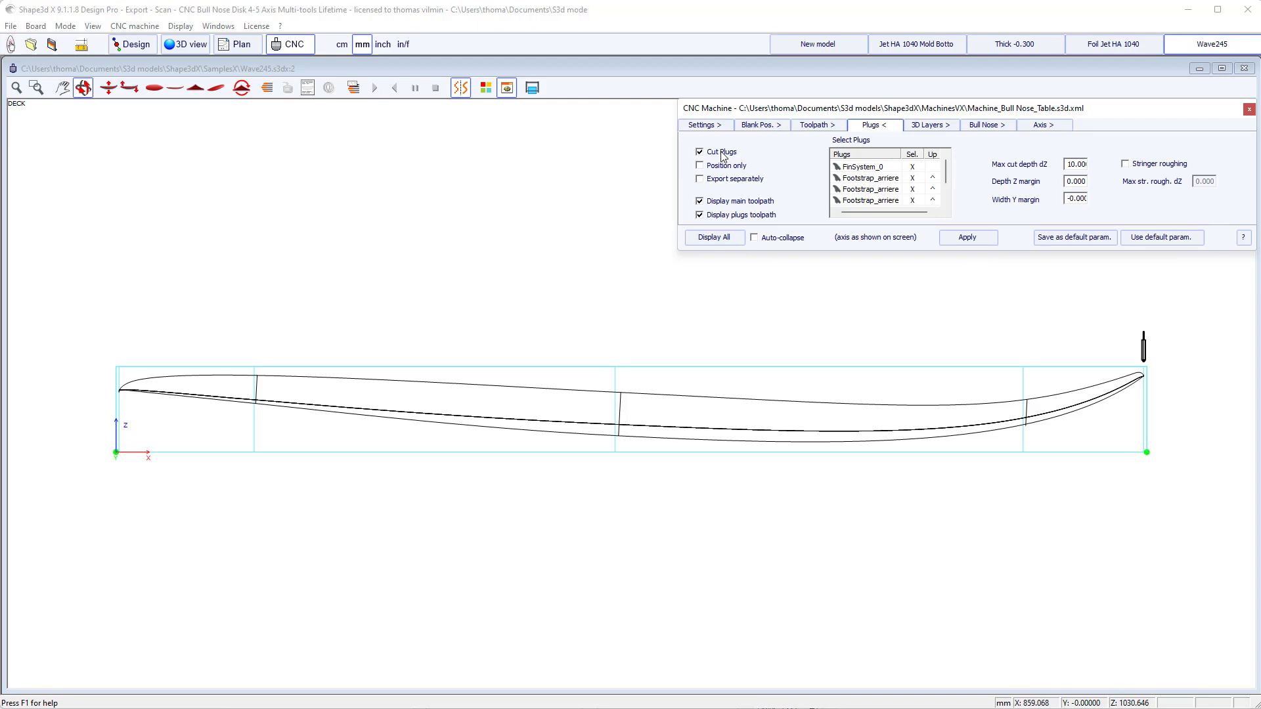
{"action": "left_click", "coordinate": [967, 237]}
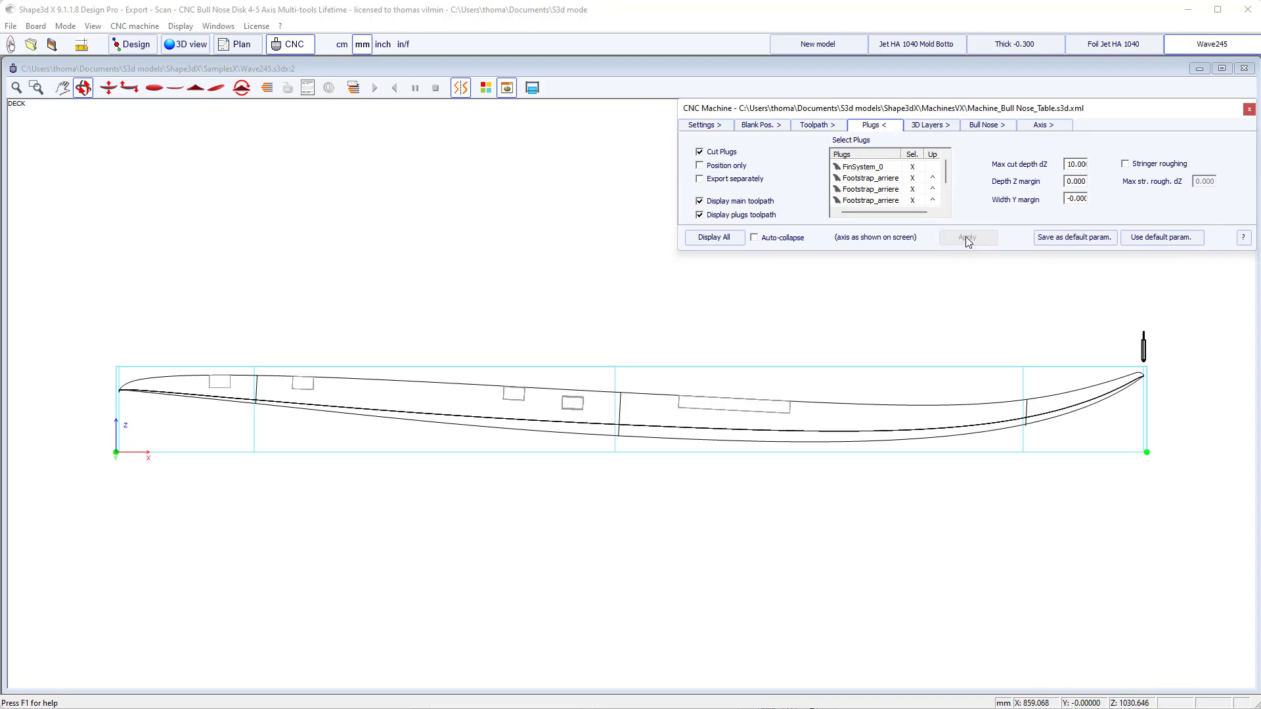
{"action": "left_click", "coordinate": [266, 88]}
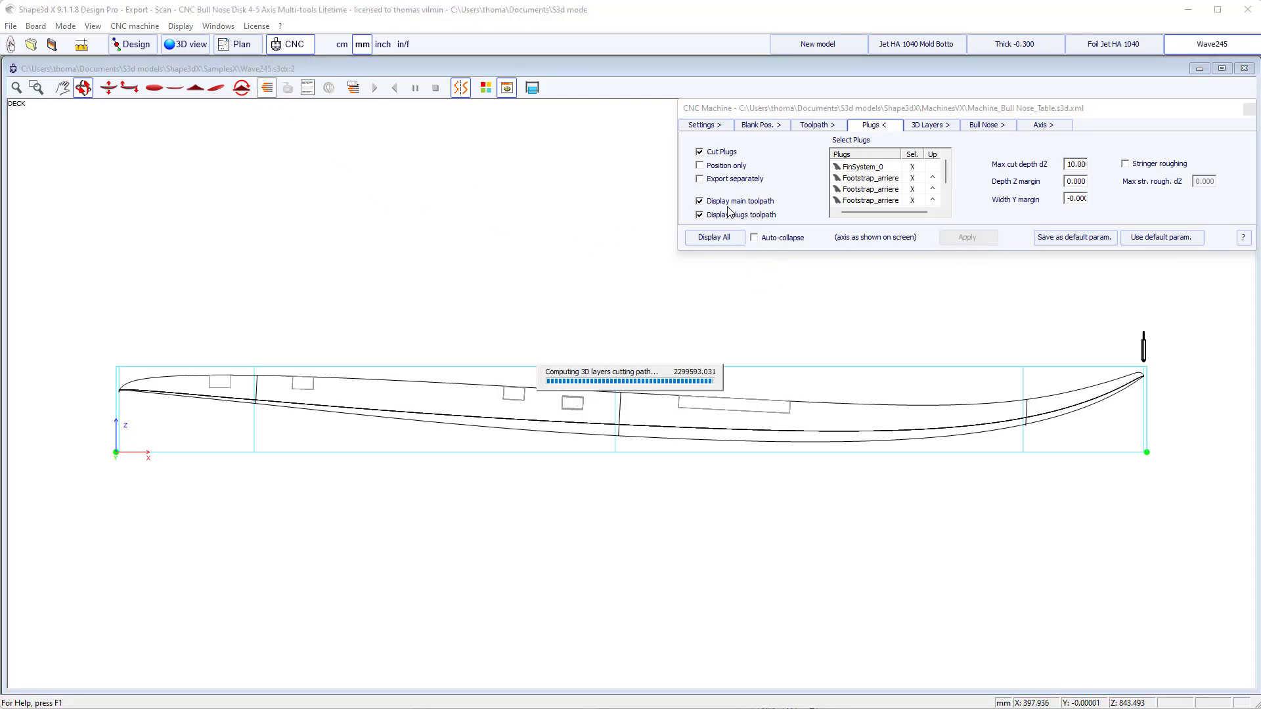
{"action": "left_click", "coordinate": [700, 201]}
{"action": "left_click_drag", "start_coordinate": [617, 276], "coordinate": [588, 308]}
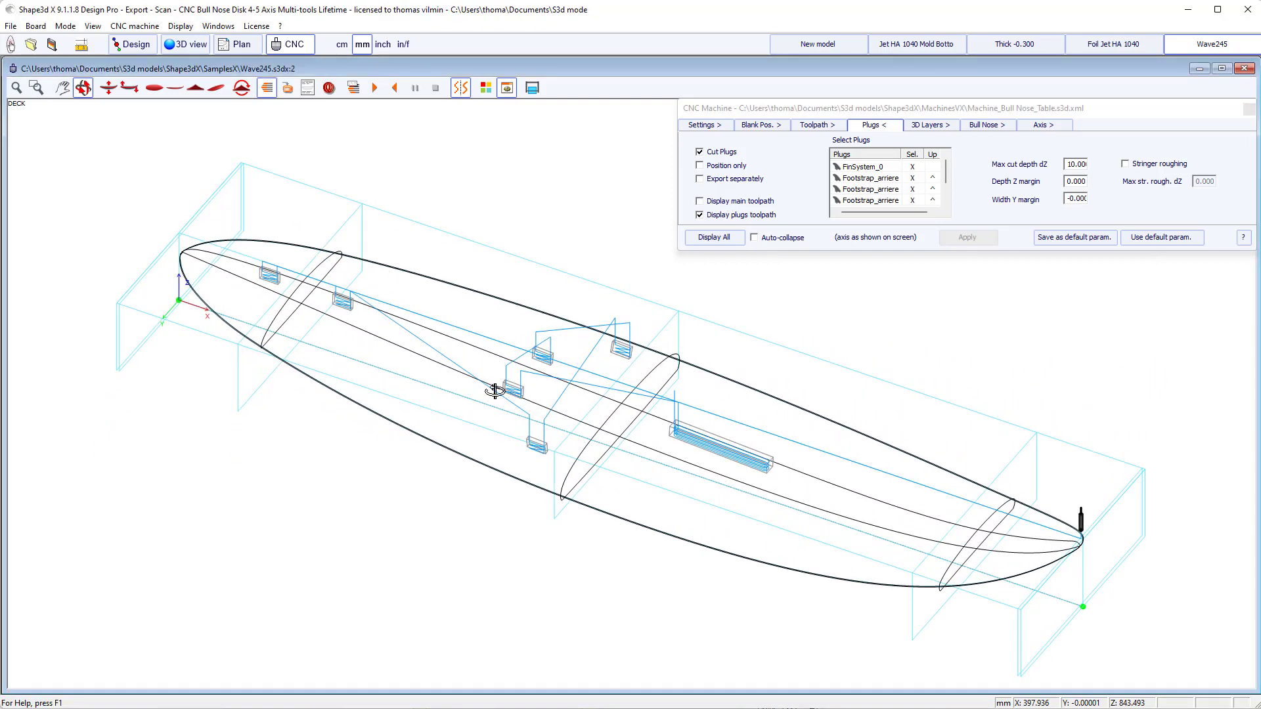
Step: Reorder the plug cutting sequence using the Up column and redraw the plug toolpath
{"action": "left_click", "coordinate": [934, 182]}
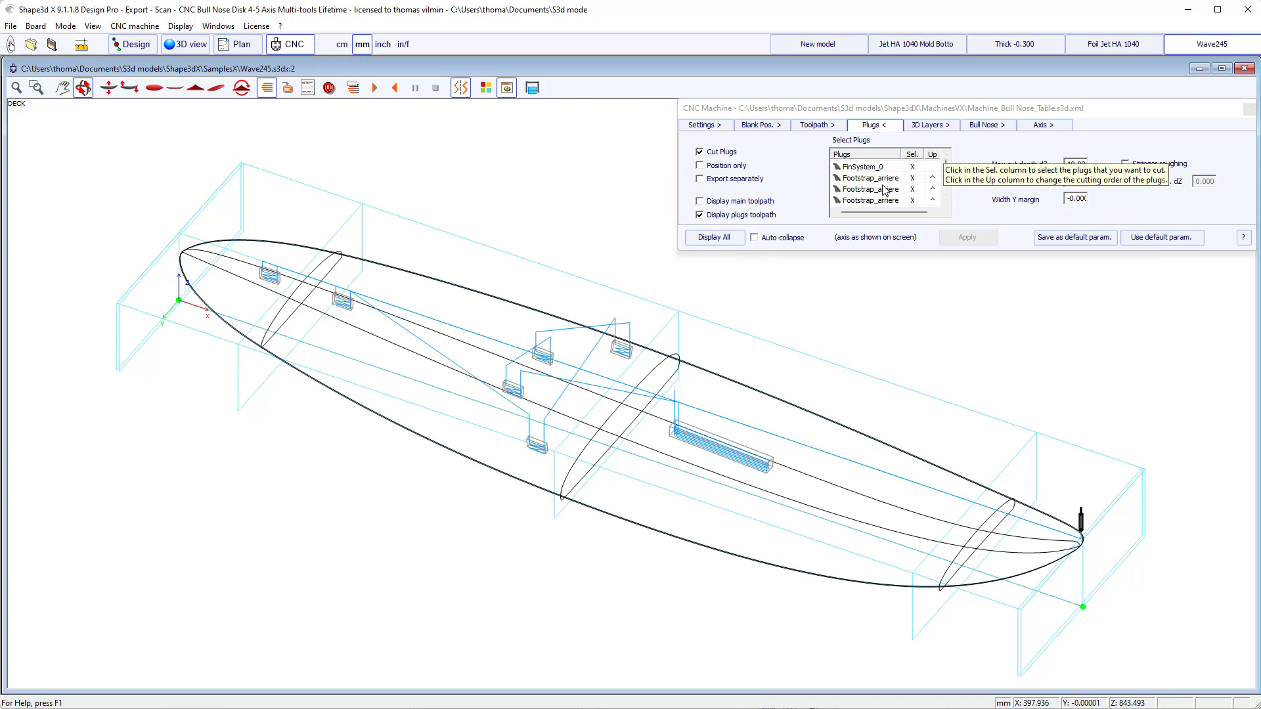
{"action": "scroll", "coordinate": [884, 190], "scroll_direction": "down", "scroll_amount": 1}
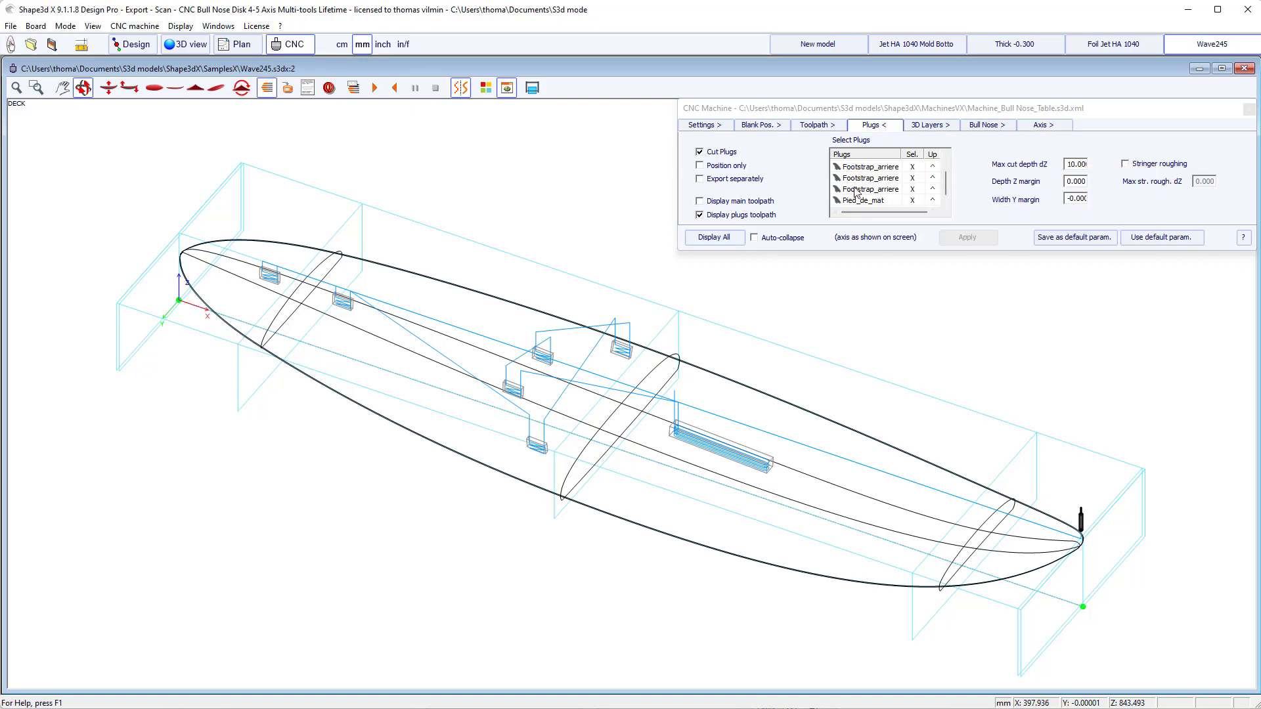
{"action": "left_click", "coordinate": [935, 180]}
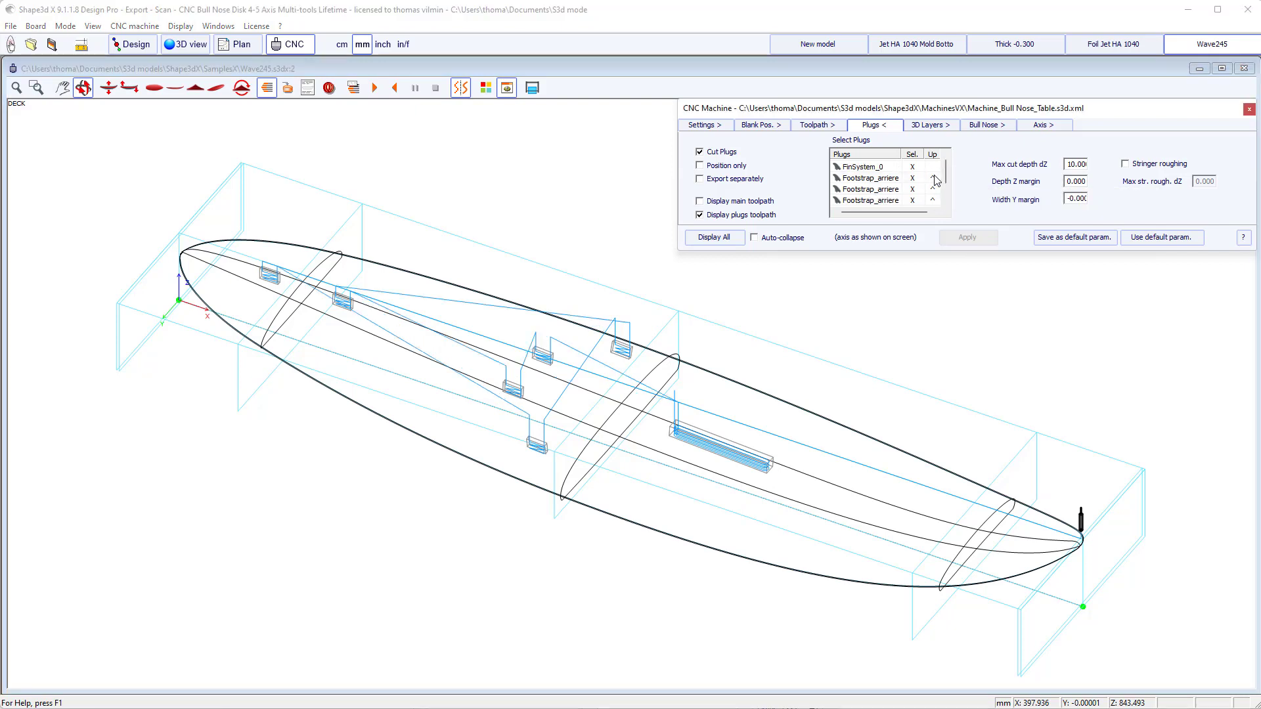
{"action": "left_click", "coordinate": [933, 189]}
{"action": "left_click", "coordinate": [934, 199]}
{"action": "left_click", "coordinate": [933, 200]}
{"action": "left_click", "coordinate": [882, 363]}
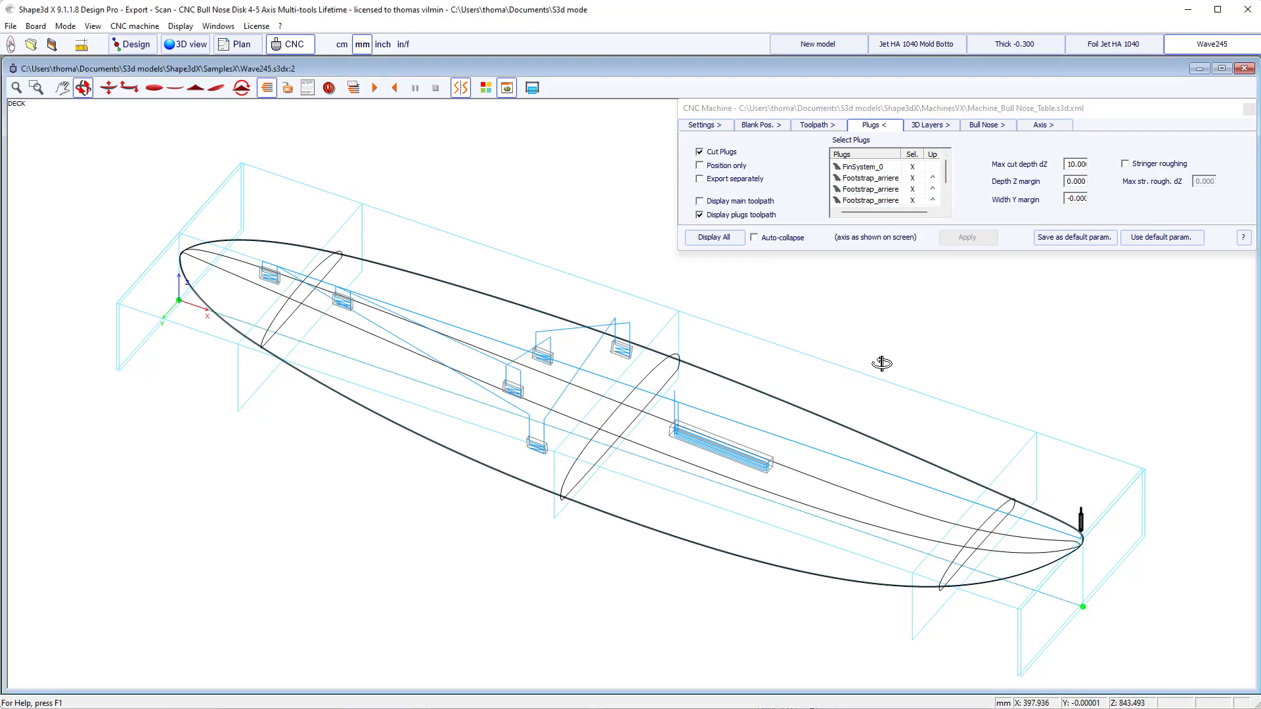
{"action": "left_click_drag", "start_coordinate": [841, 329], "coordinate": [846, 330]}
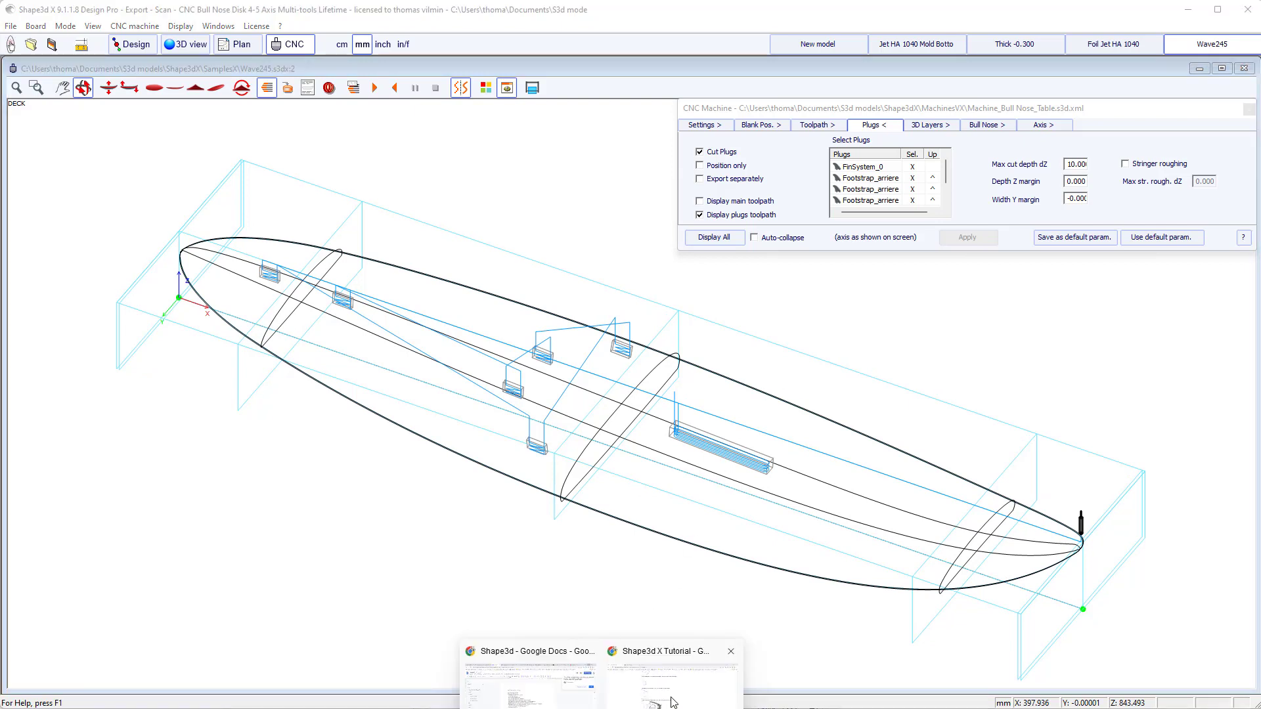
{"action": "left_click", "coordinate": [529, 673]}
Step: Open Wave245.s3dx's details in Shape3d Cloud and rotate its 91.2 L board preview
{"action": "left_click", "coordinate": [227, 10]}
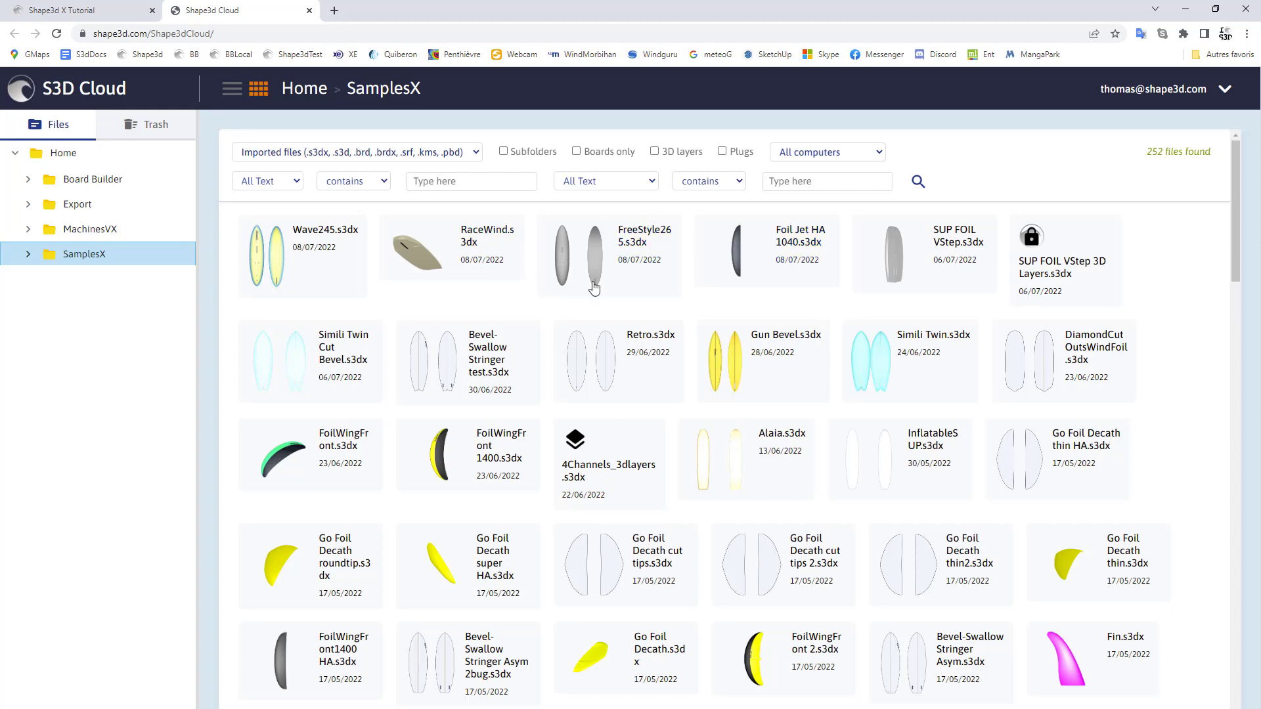
{"action": "left_click", "coordinate": [311, 263]}
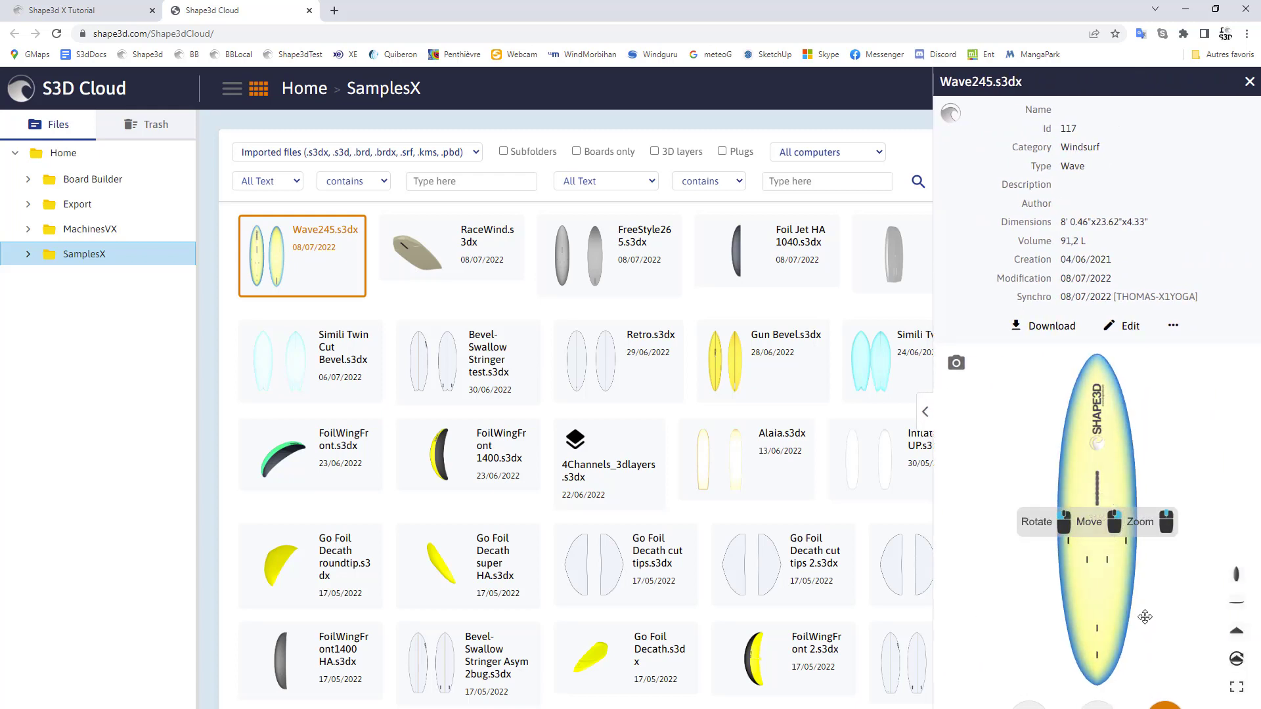
{"action": "mouse_move", "coordinate": [1088, 591]}
{"action": "left_mouse_down"}
{"action": "mouse_move", "coordinate": [1132, 594]}
{"action": "mouse_move", "coordinate": [1088, 592]}
{"action": "left_mouse_up"}
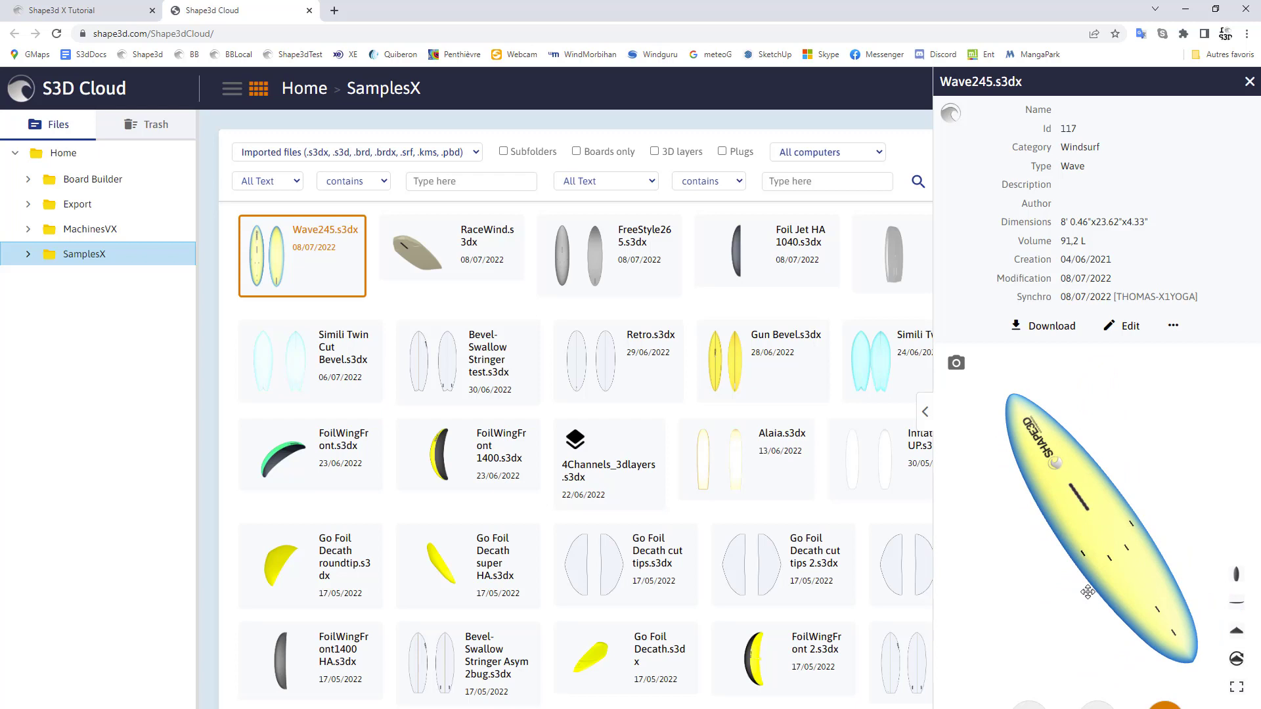